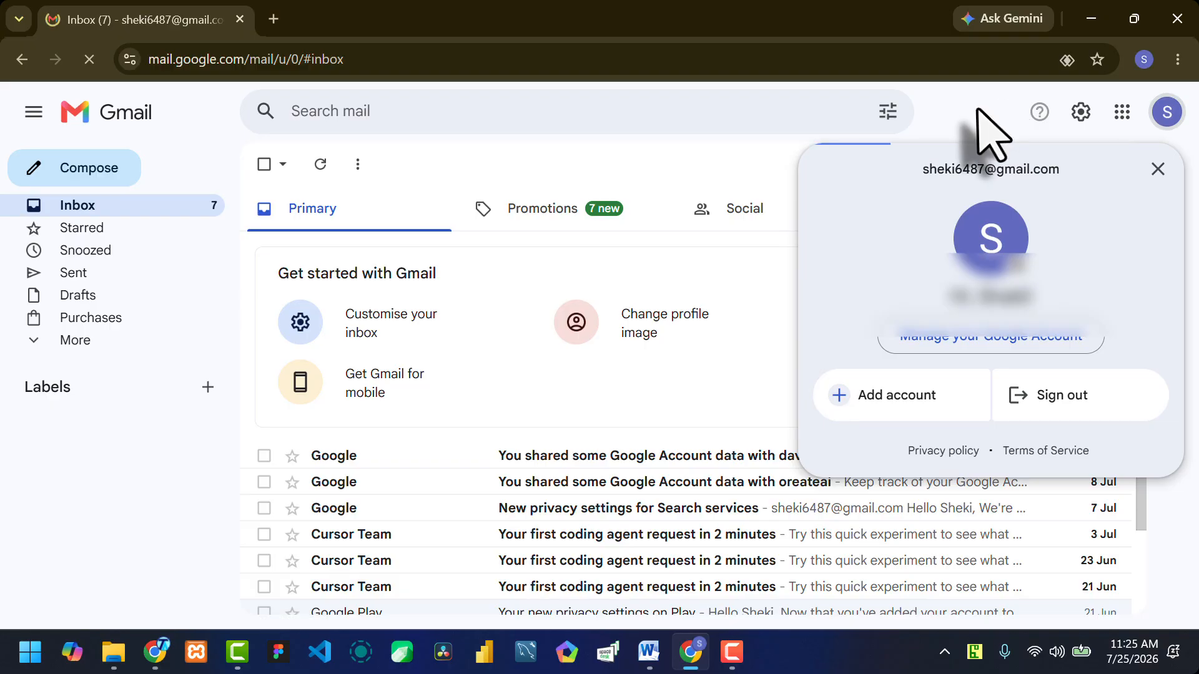
Step: Dismiss the account card and the Chat and Meet notice in Gmail, and open Google Drive
left_click(1158, 169)
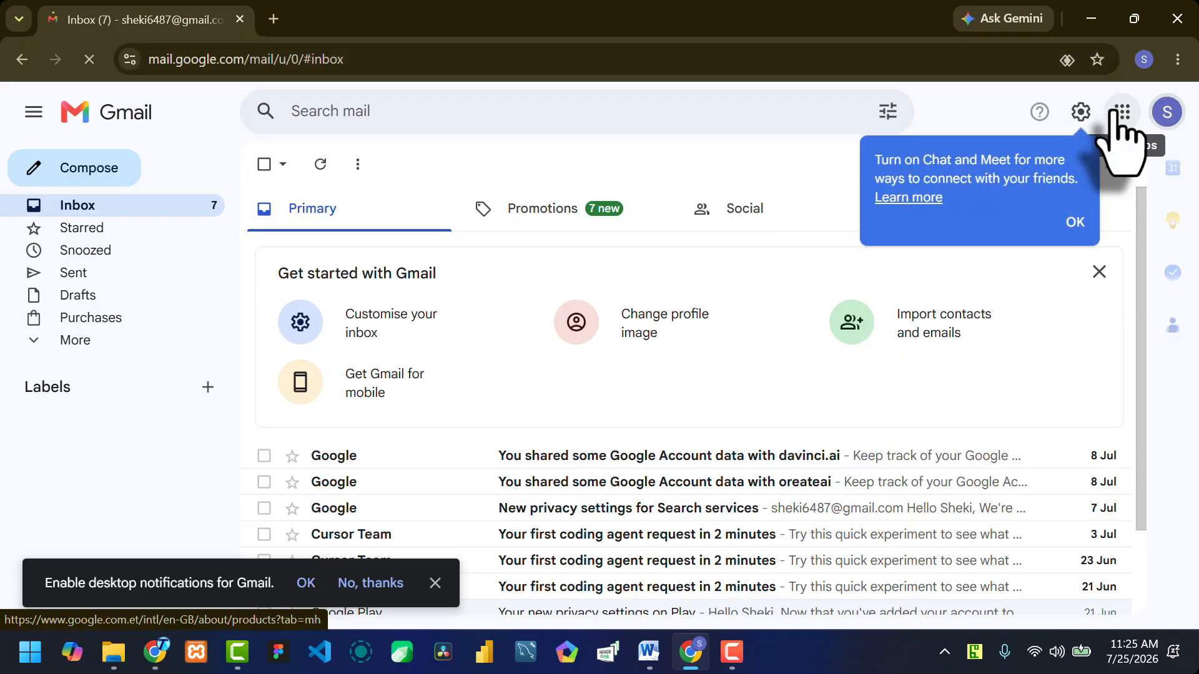
left_click(1075, 223)
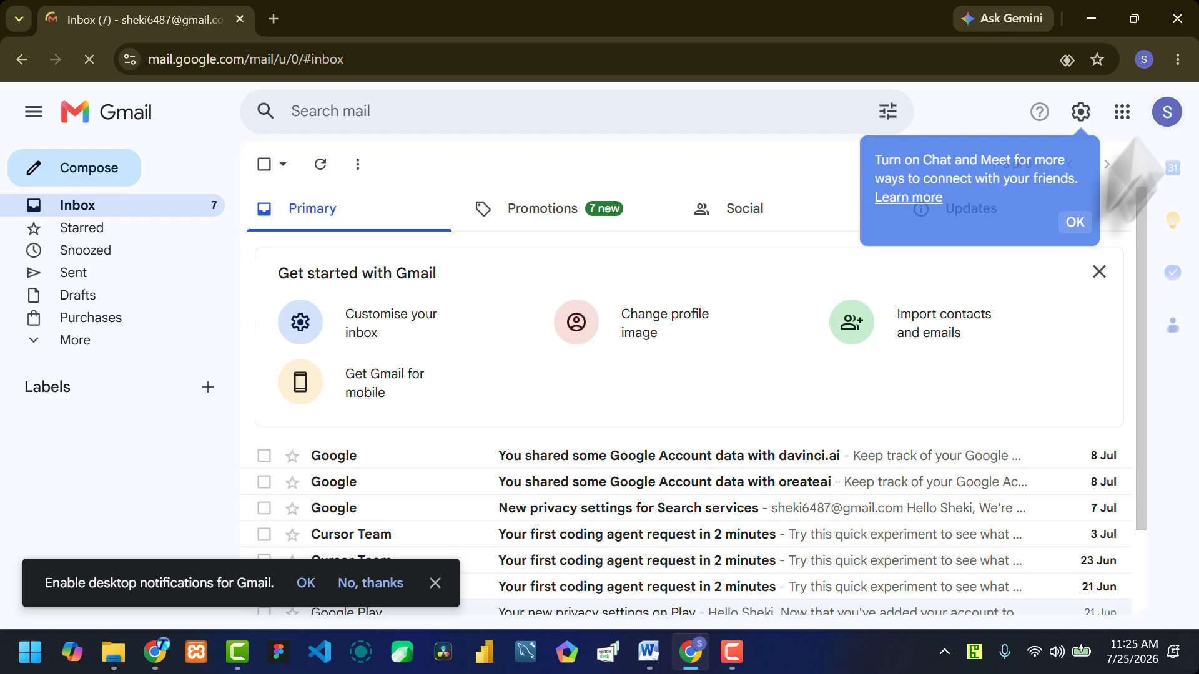
left_click(1122, 113)
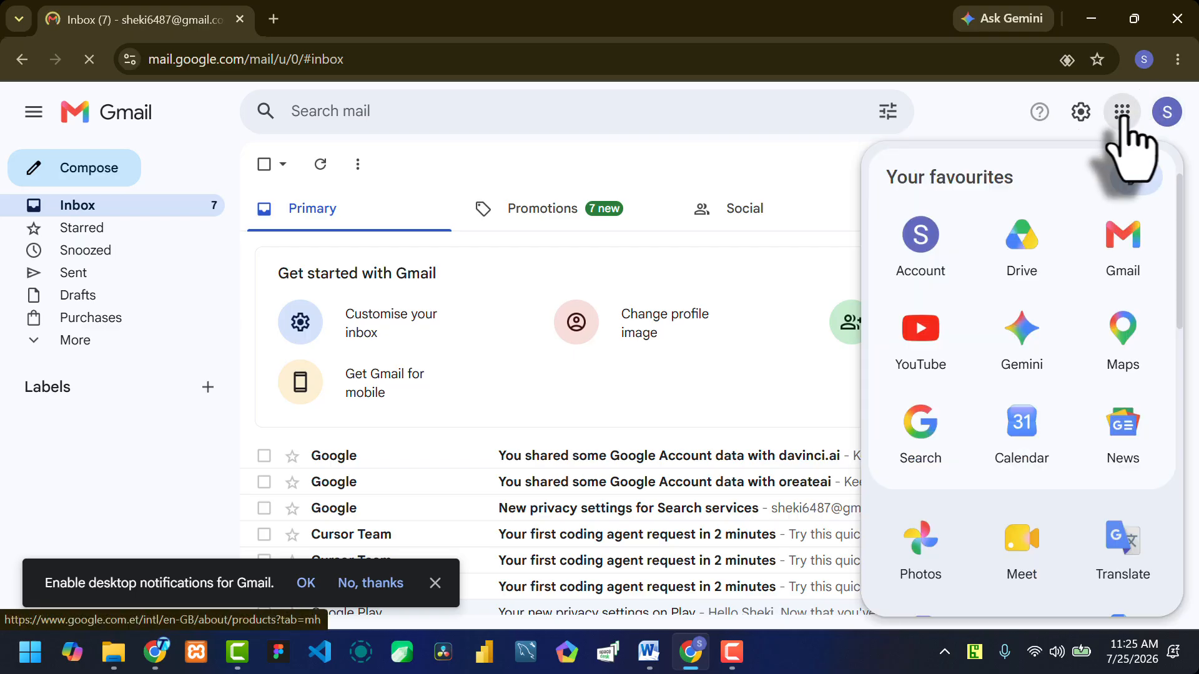
left_click(1019, 253)
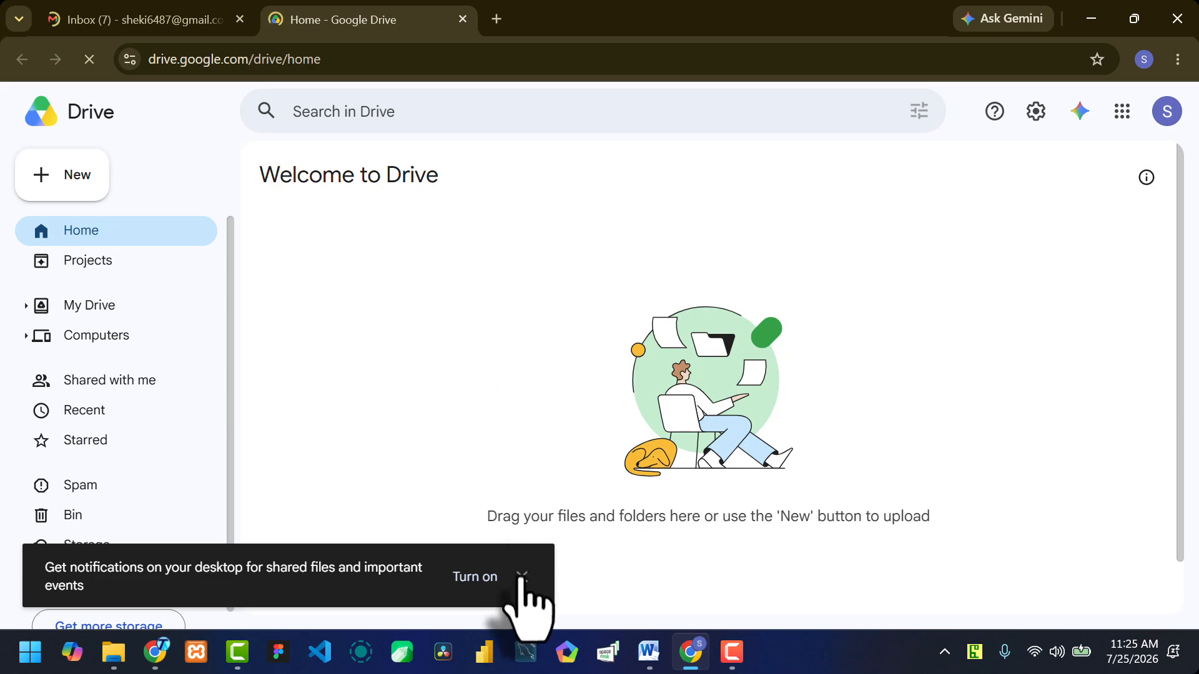
Step: Upload "6 Excel that feel like Cheating.xlsx" from the mY pRACTICE folder to Google Drive, dismissing the desktop notification offer
left_click(522, 575)
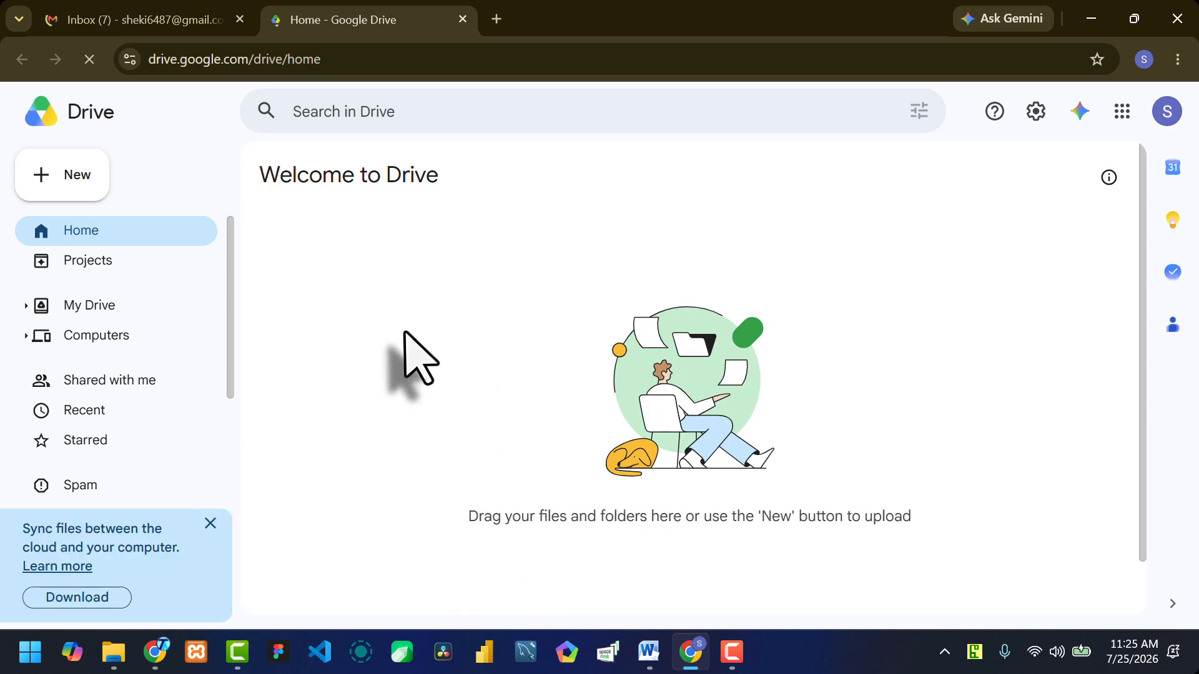
left_click(114, 651)
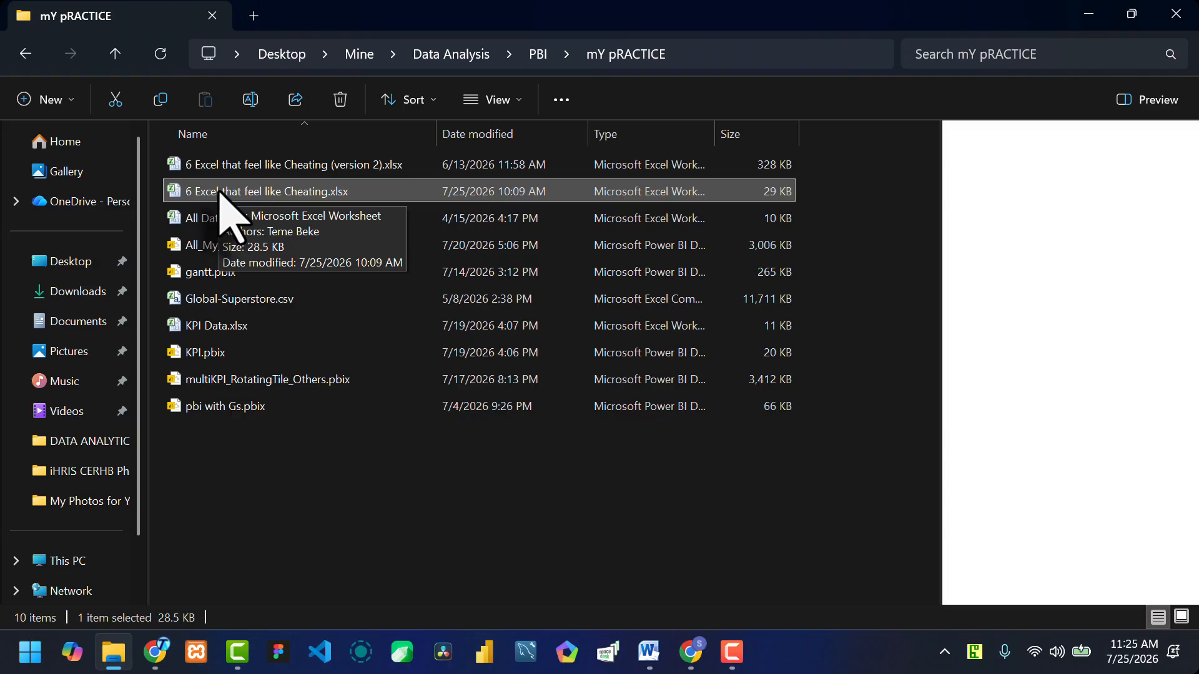
left_click_drag(220, 193, 498, 332)
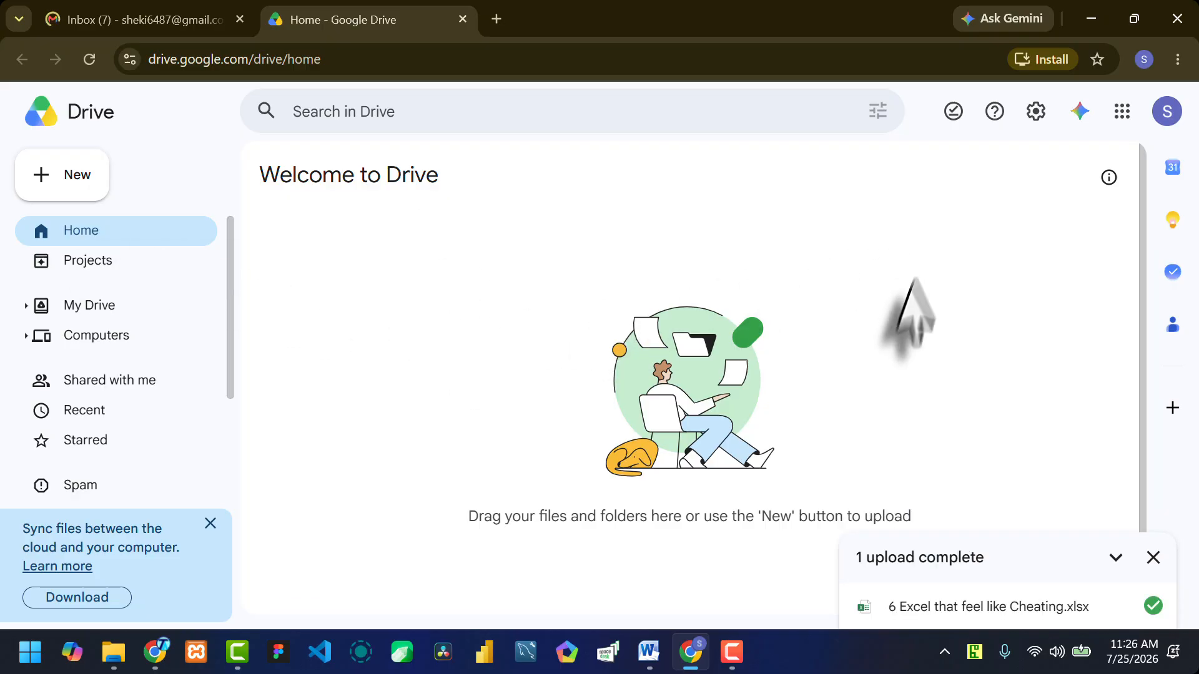
Step: Locate the uploaded workbook in My Drive and rename it "TechTe Wine Sales"
left_click(992, 609)
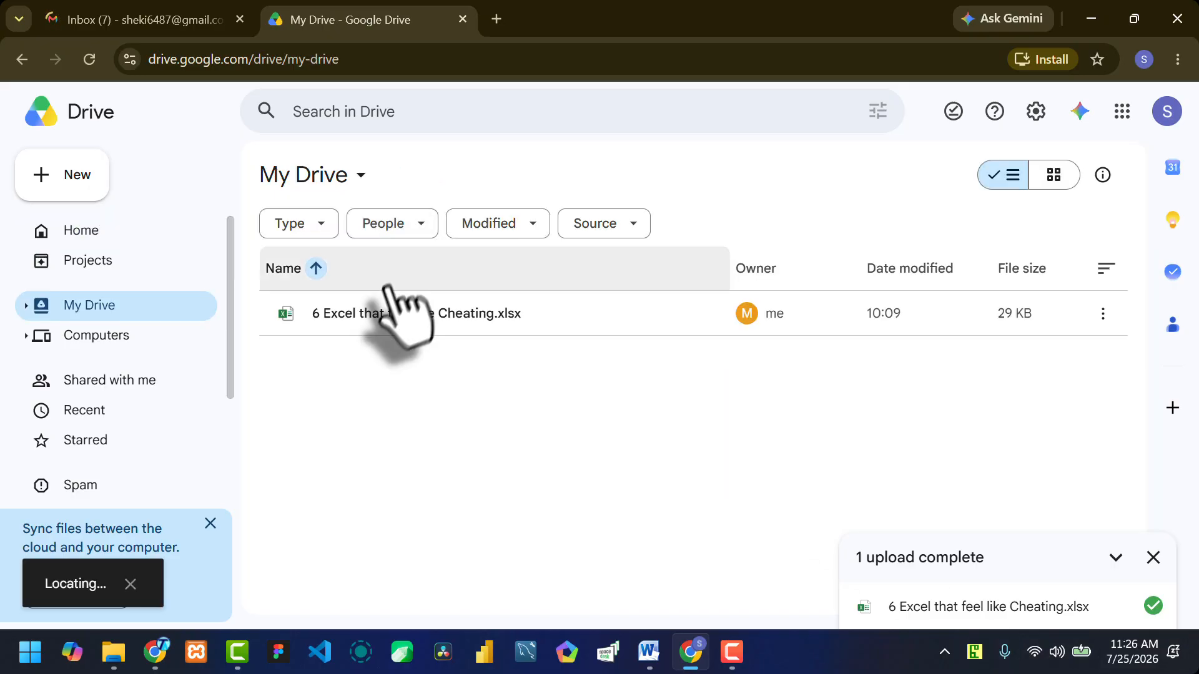
right_click(452, 312)
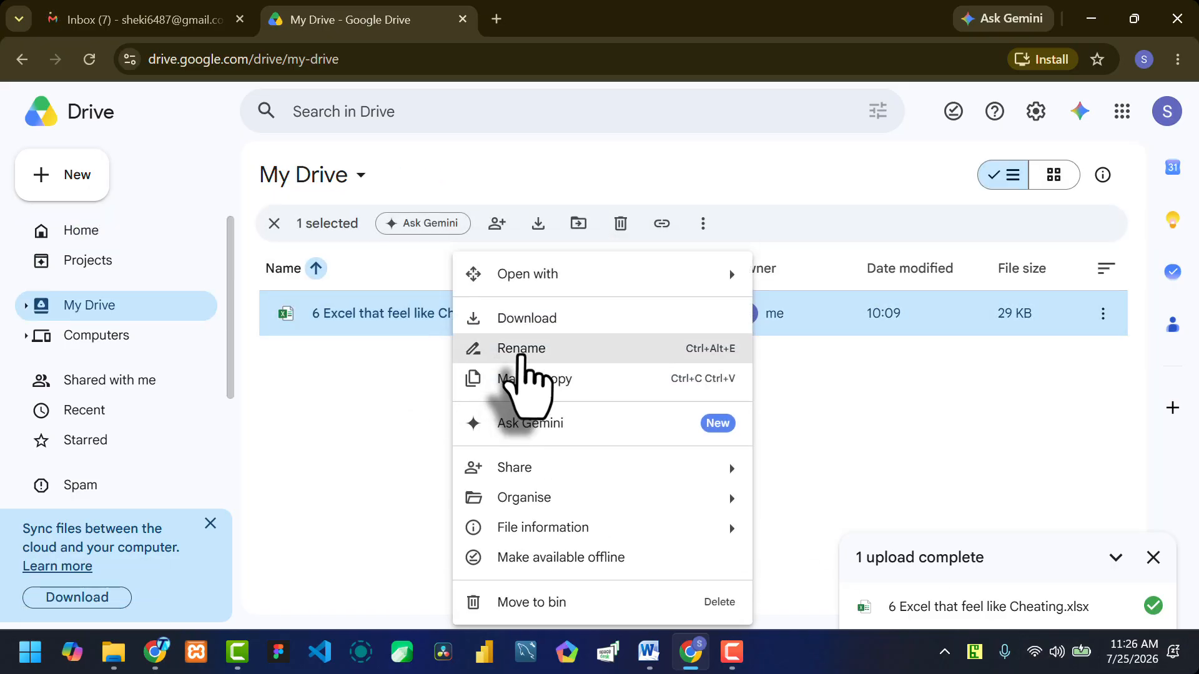
left_click(522, 348)
type("TechTe Wine")
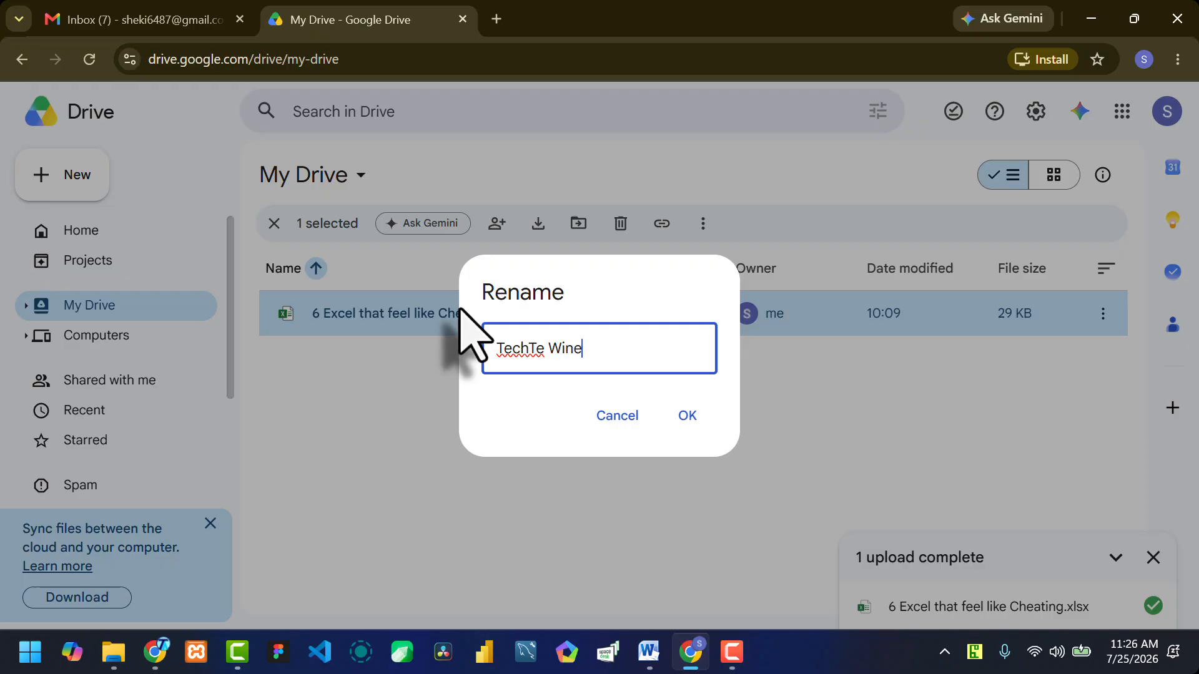
type(" Sales")
key("Return")
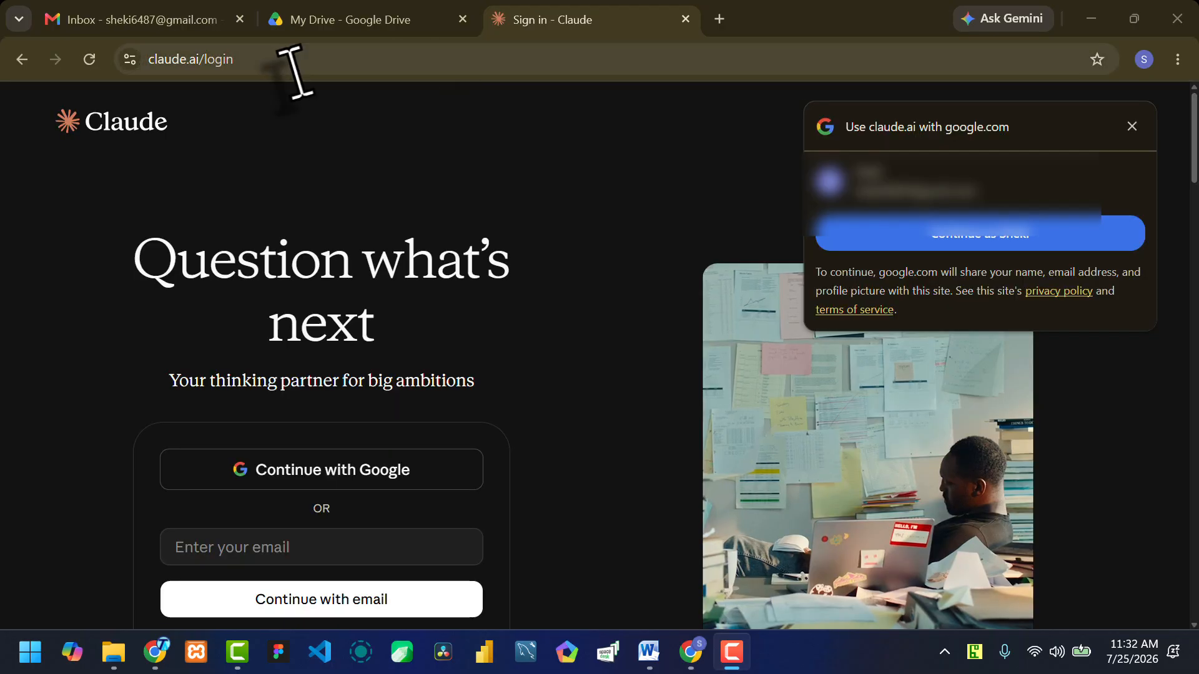
Step: Dismiss the Google sign-in prompt on the Claude login page and sign in to Claude with the existing Google account
scroll(624, 187, "down", 3)
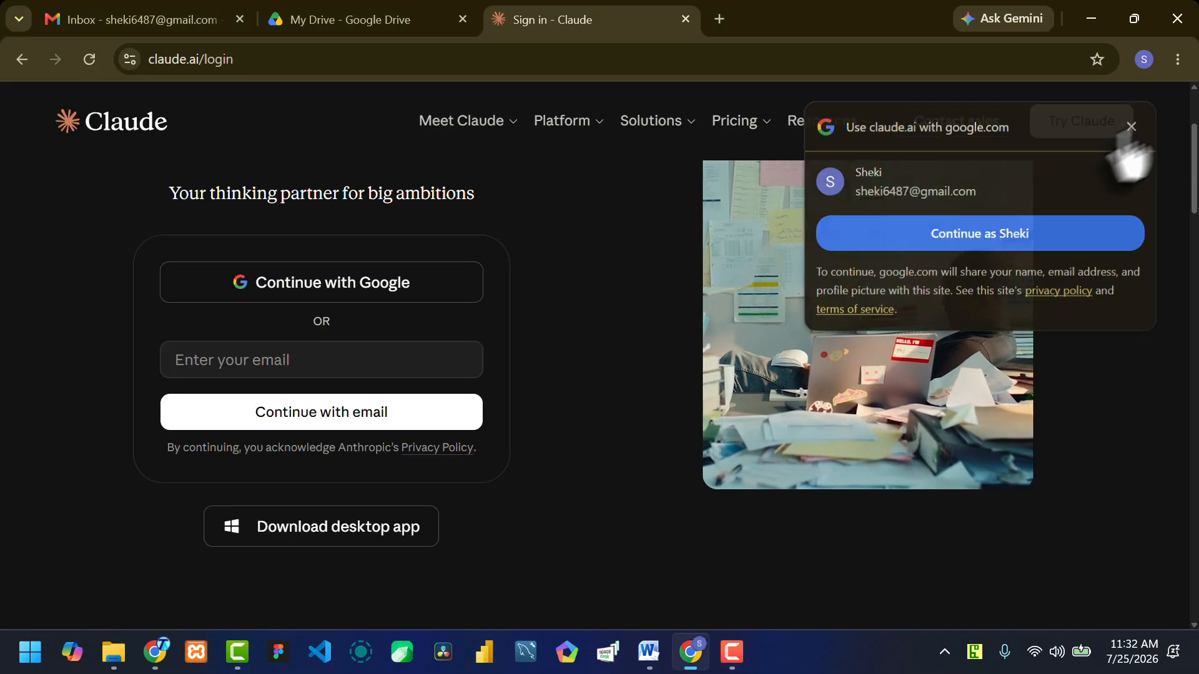
left_click(1131, 126)
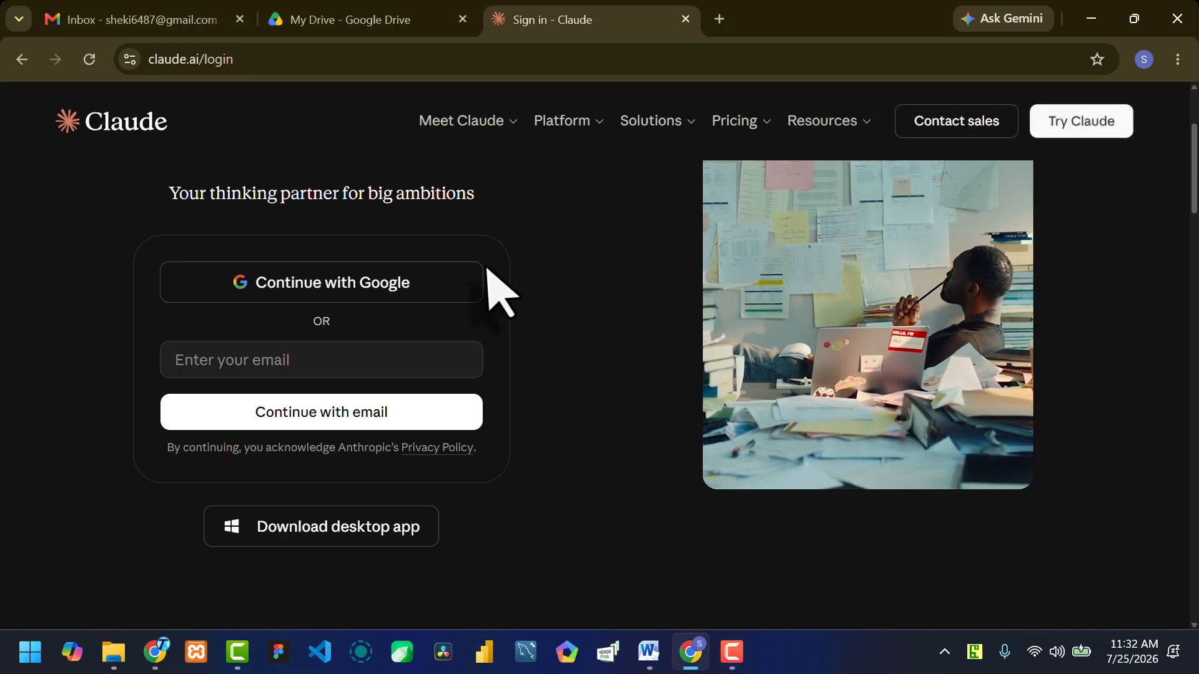
scroll(350, 315, "up", 2)
scroll(346, 315, "up", 2)
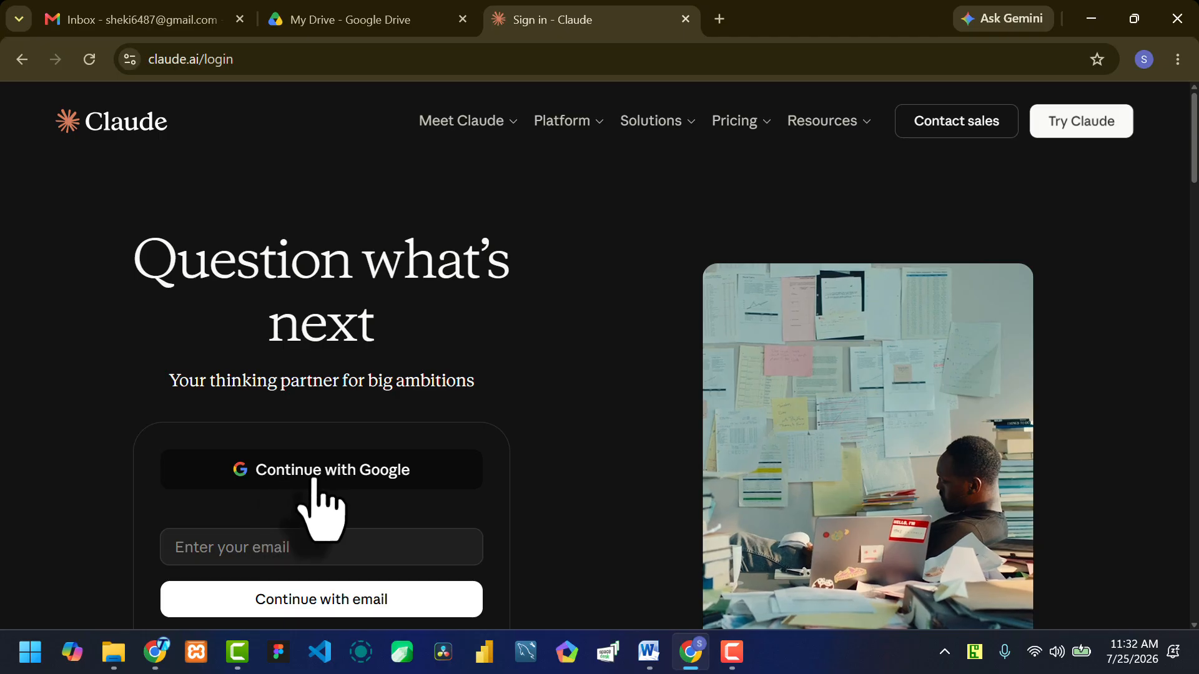
left_click(350, 480)
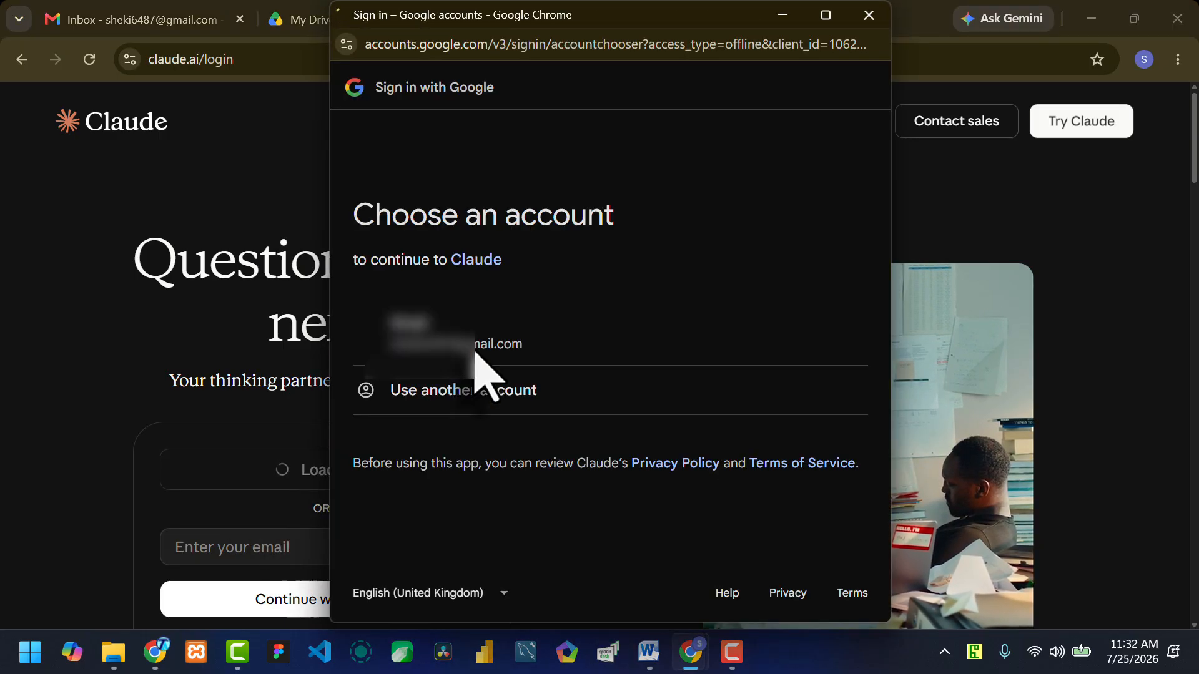
left_click(549, 350)
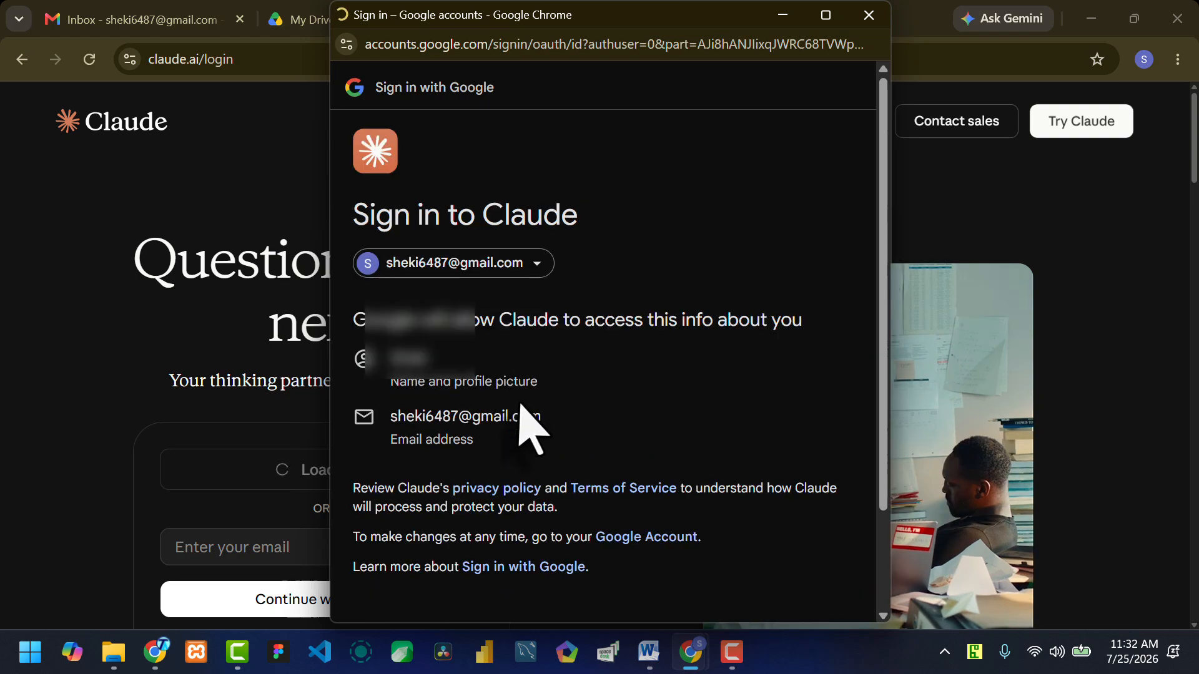
scroll(709, 496, "down", 3)
left_click(715, 509)
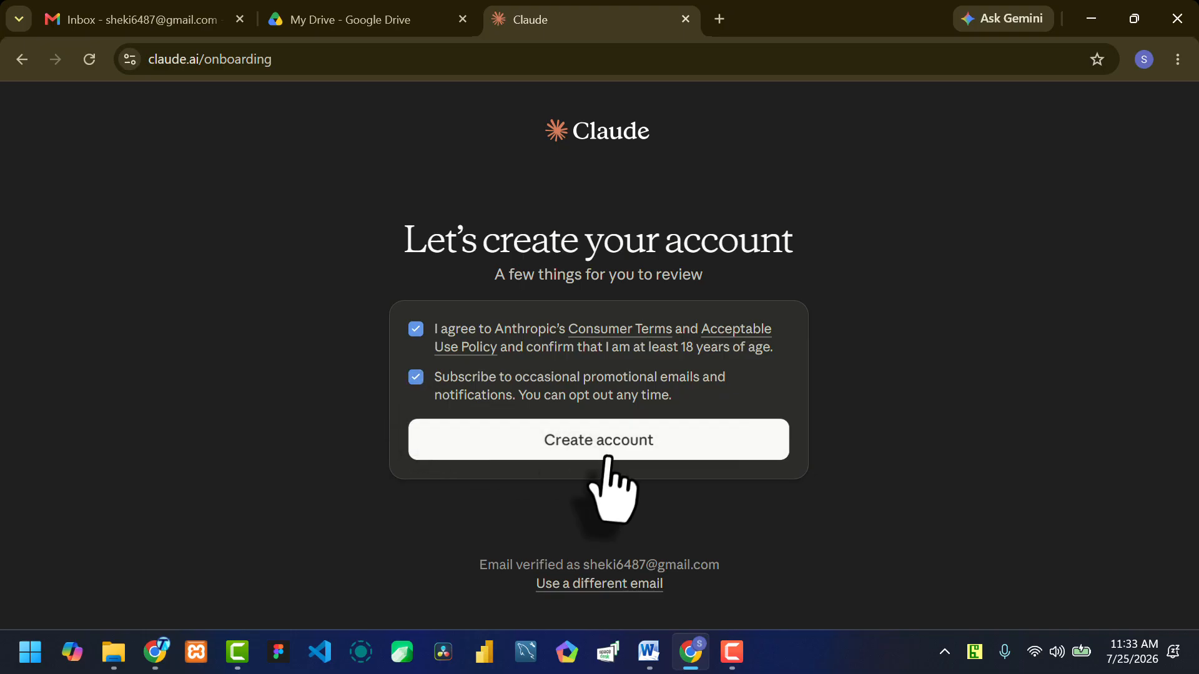
Step: Create the Claude account with the terms accepted and choose the Free plan
left_click(581, 446)
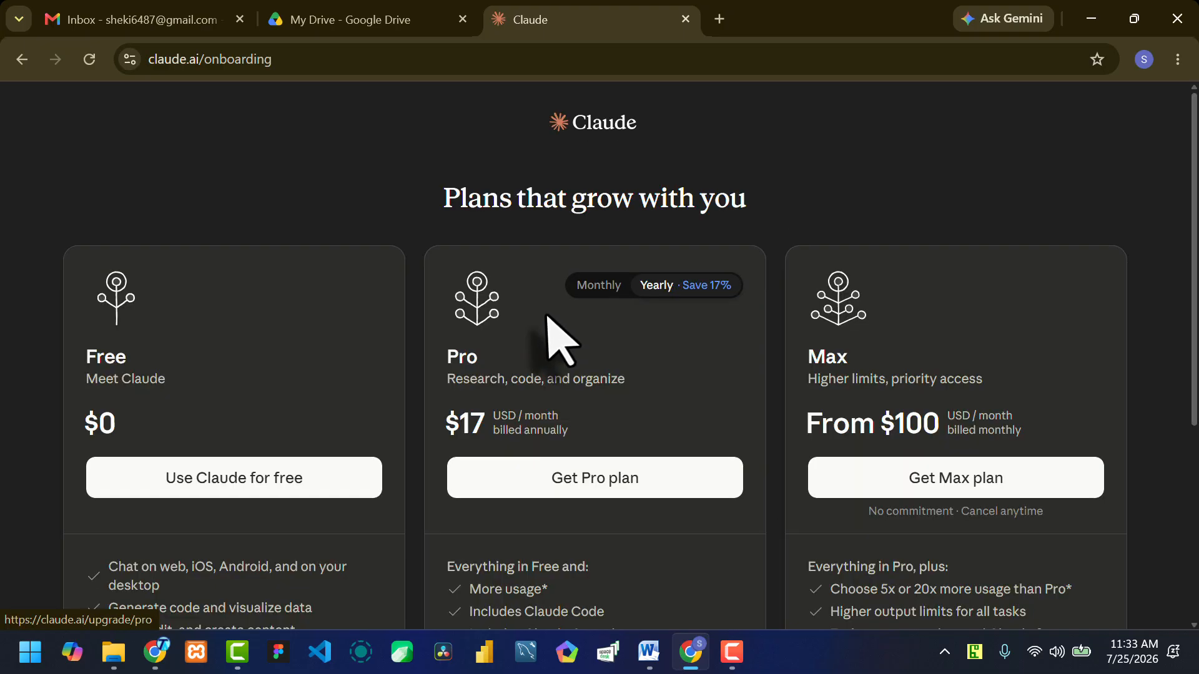
scroll(428, 246, "down", 4)
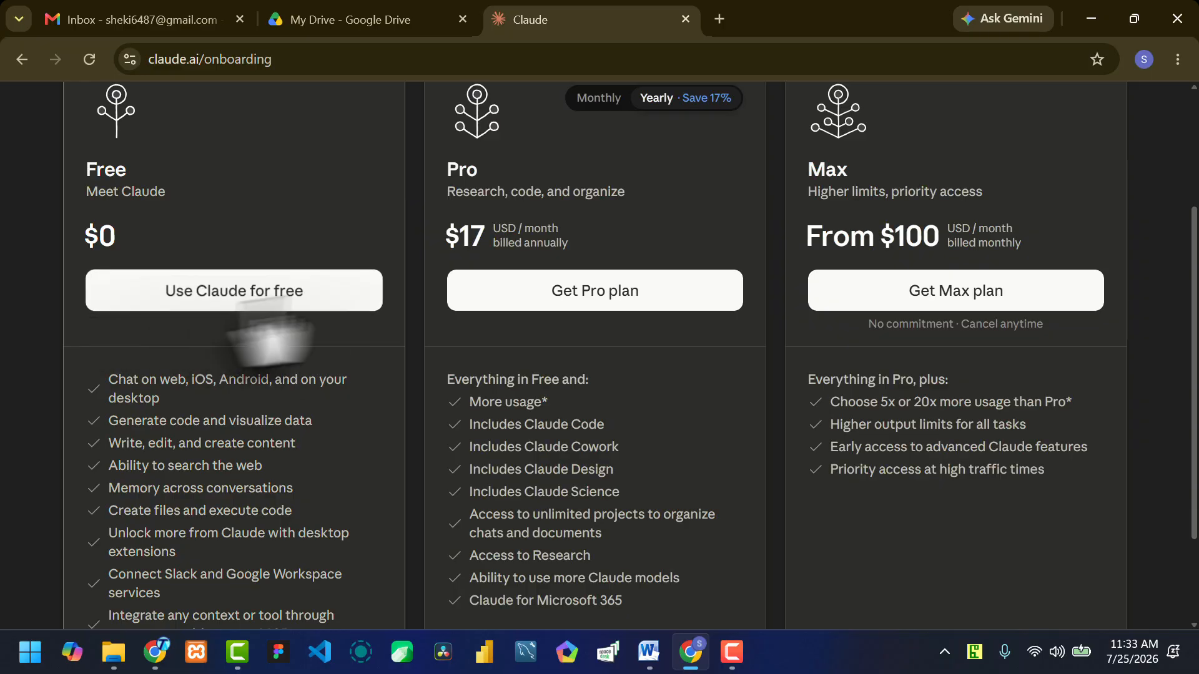
scroll(267, 415, "up", 4)
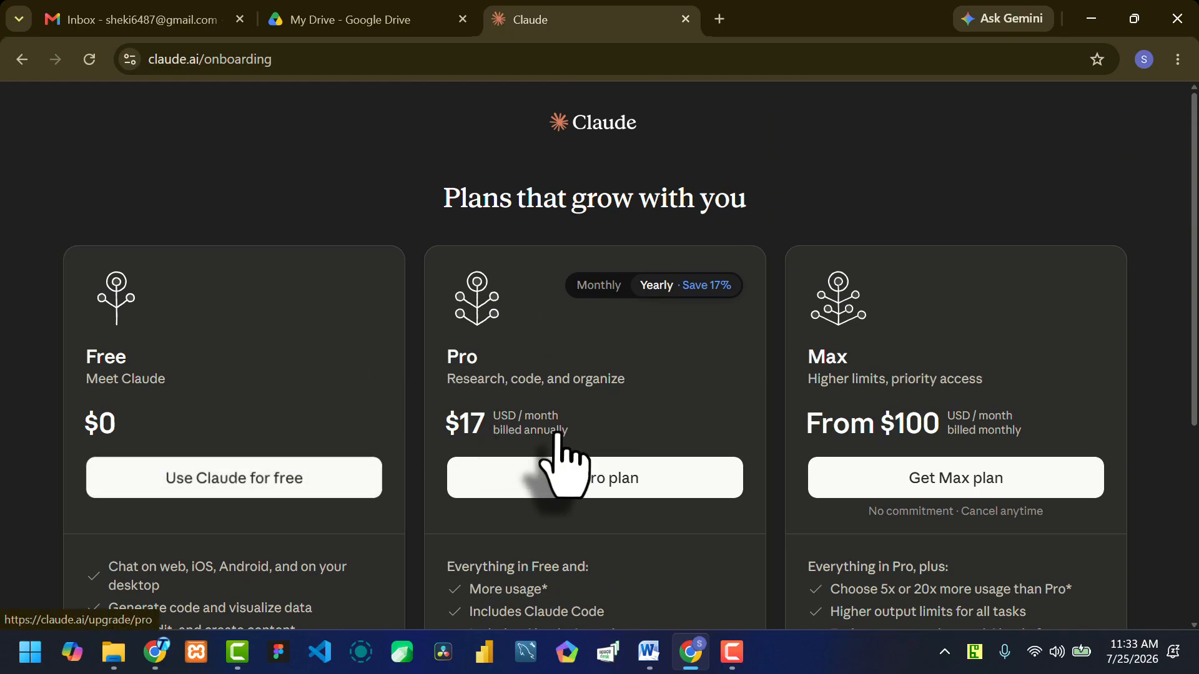
scroll(281, 375, "down", 2)
left_click(218, 381)
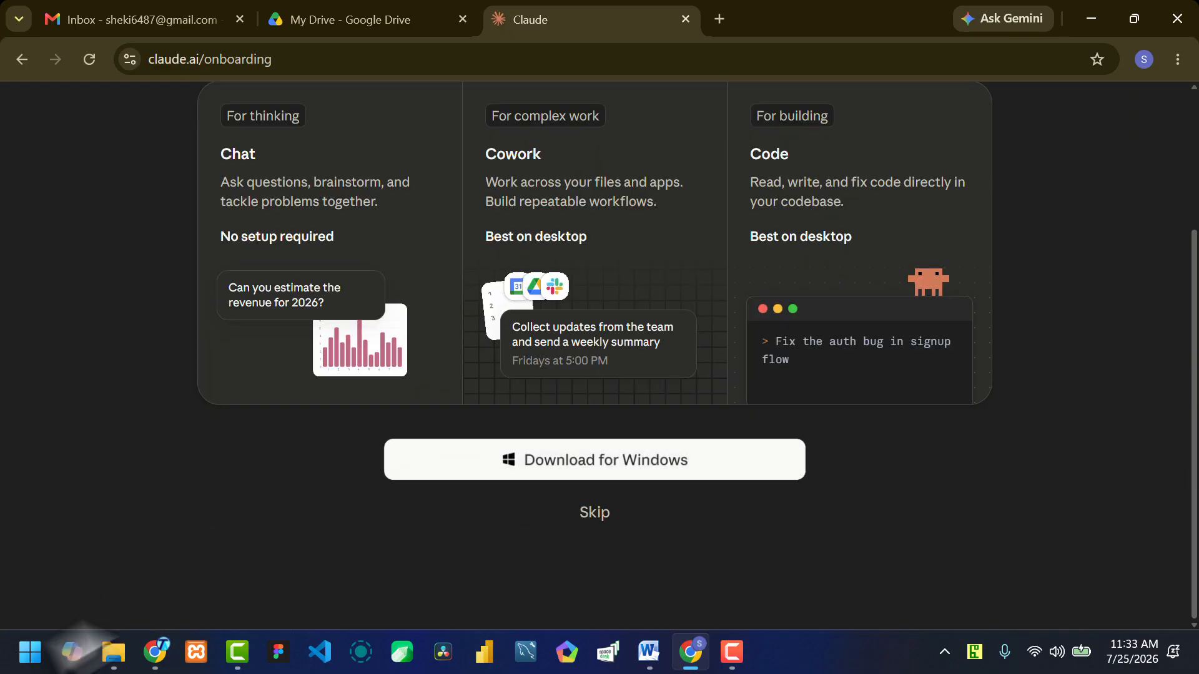
Step: Find and launch the installed Claude desktop app in Windows, and minimize its window
left_click(30, 653)
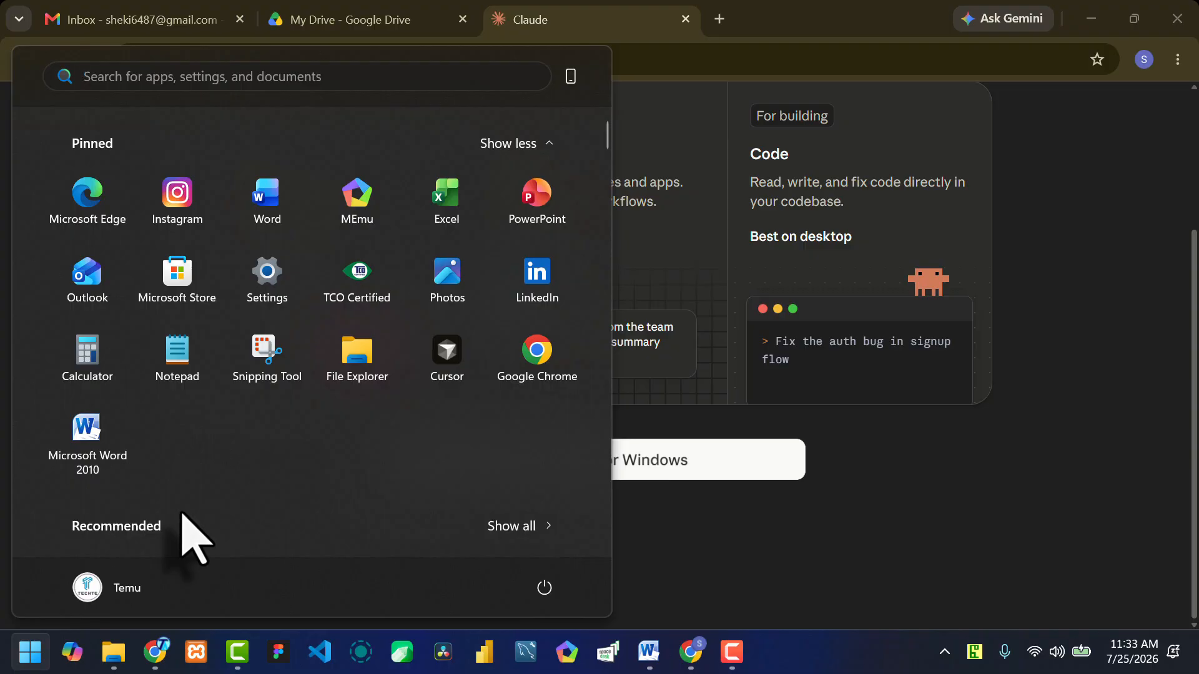
type("claude")
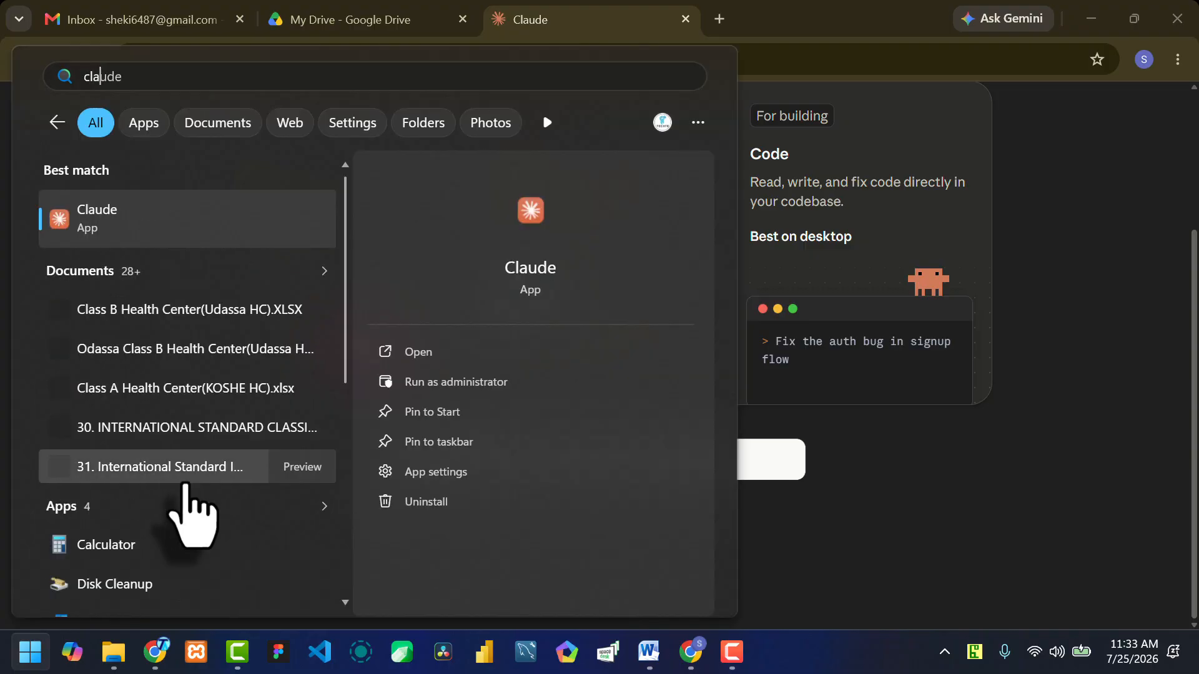
key("Return")
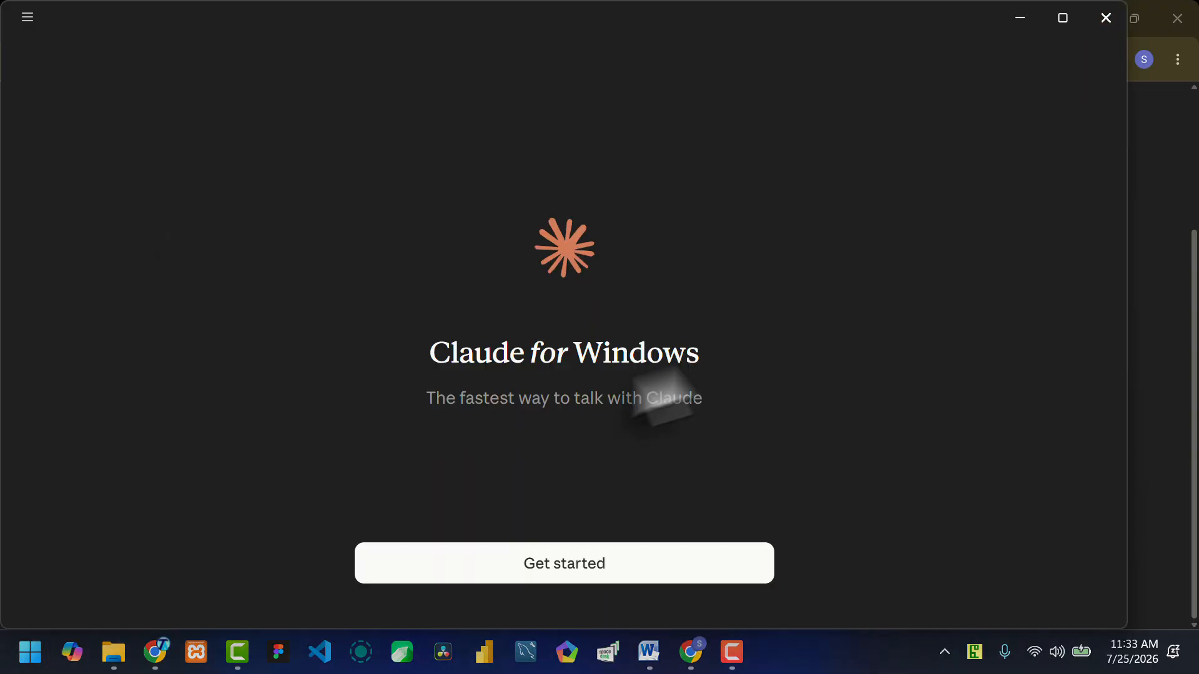
left_click(1019, 17)
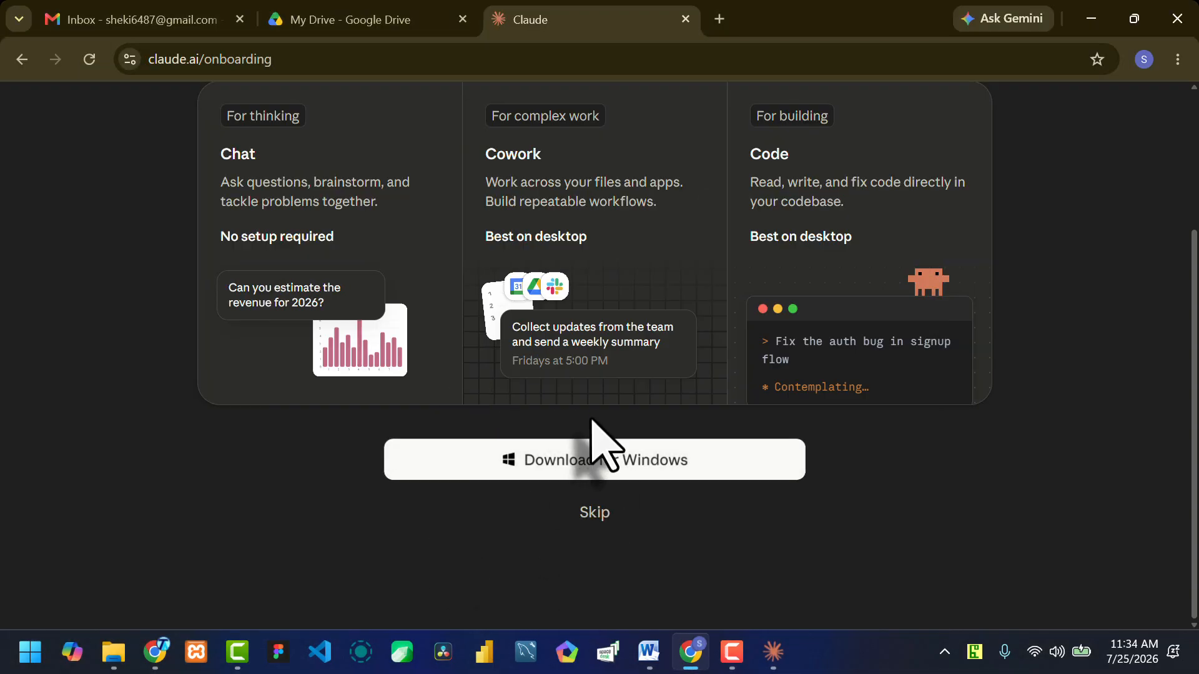
Step: Move past the desktop app offer and continue through the "Before your first chat" review in the browser
scroll(594, 436, "up", 3)
scroll(592, 419, "down", 3)
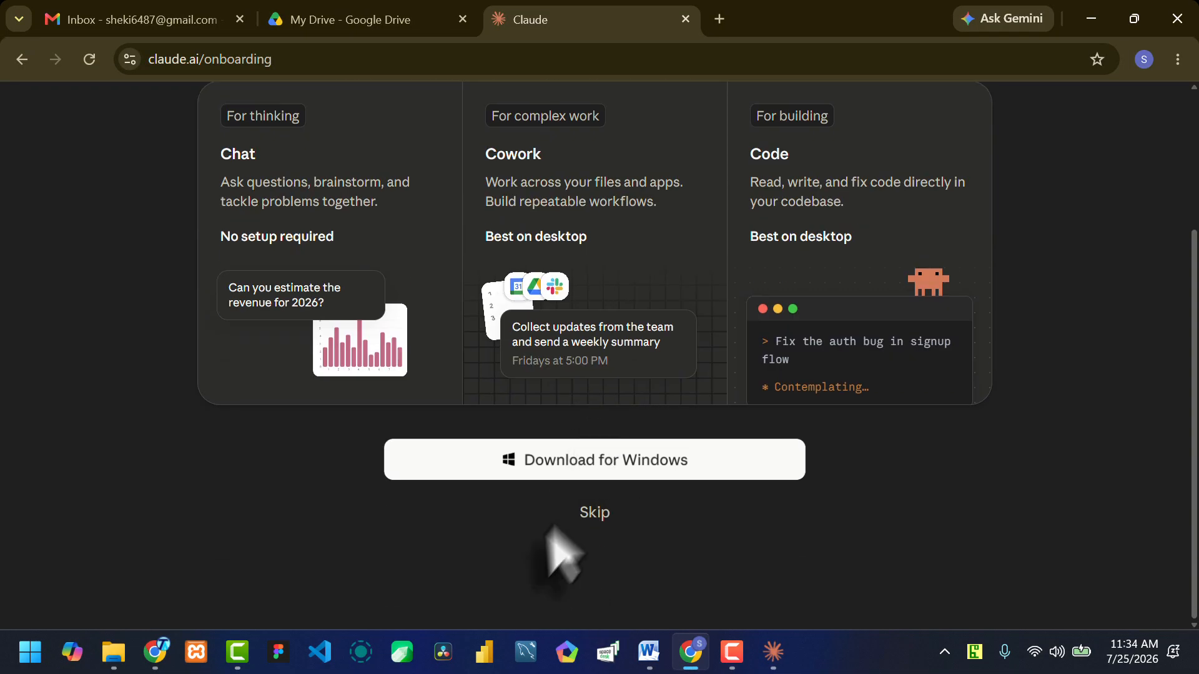
left_click(630, 460)
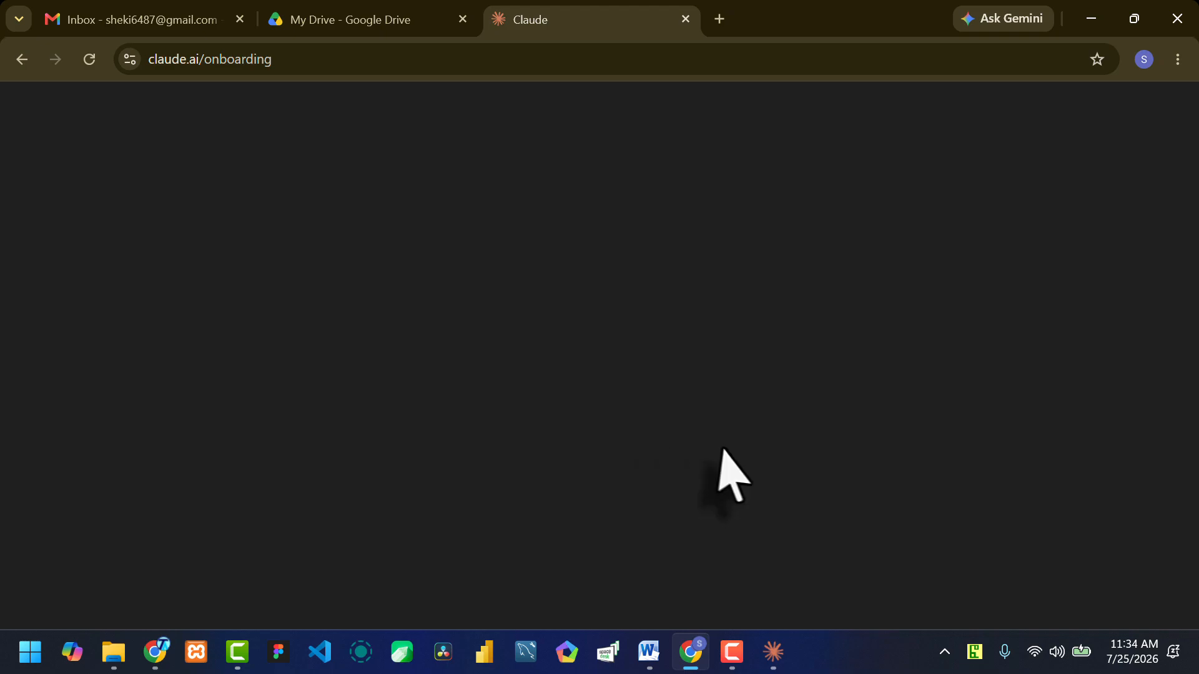
left_click(773, 652)
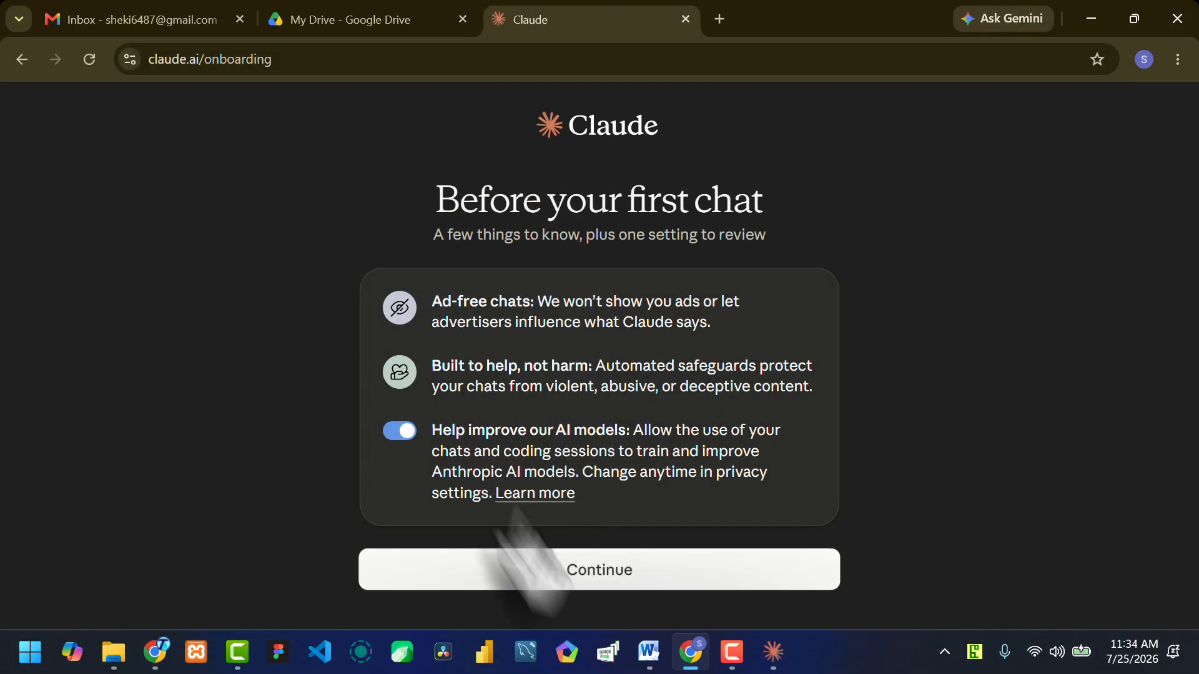
left_click(617, 562)
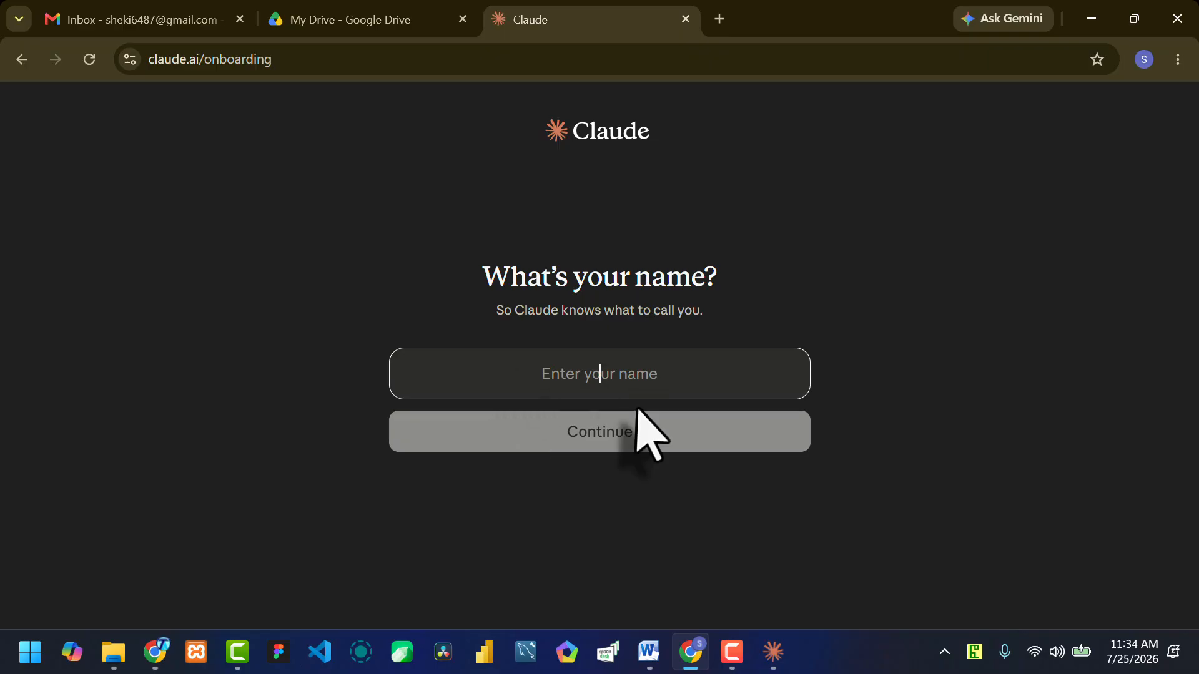
Step: Complete the onboarding profile with a display name and the role Other, choosing to start with an own topic
left_click(624, 421)
left_click(547, 368)
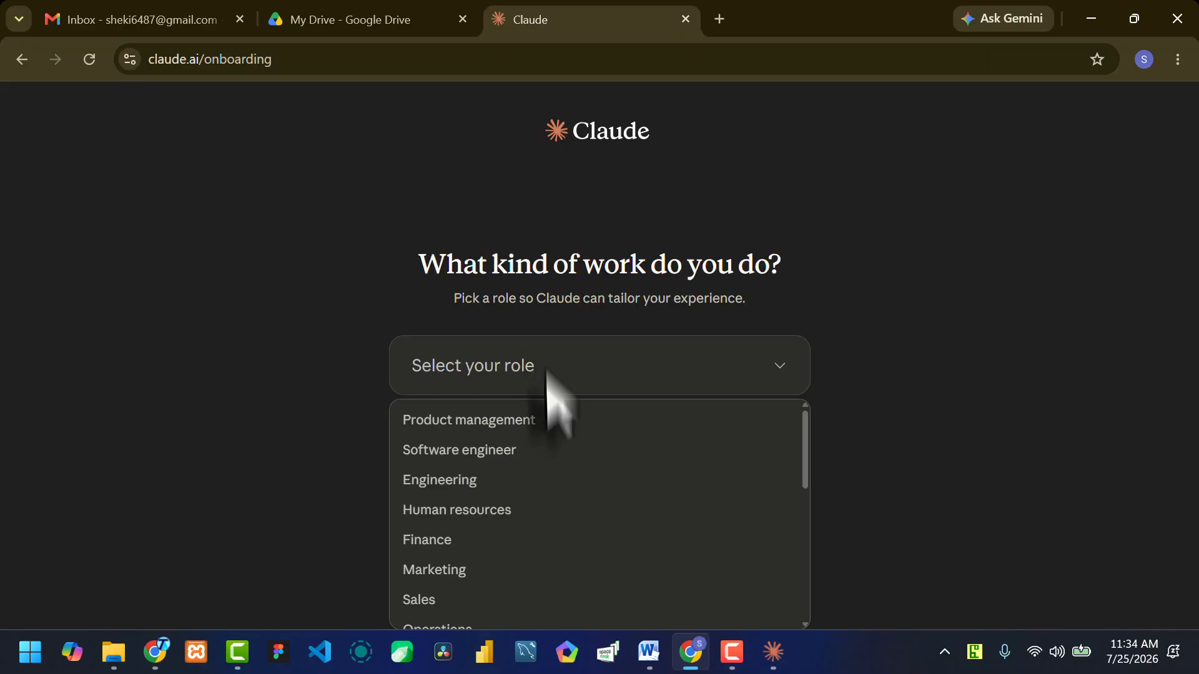
scroll(554, 476, "down", 3)
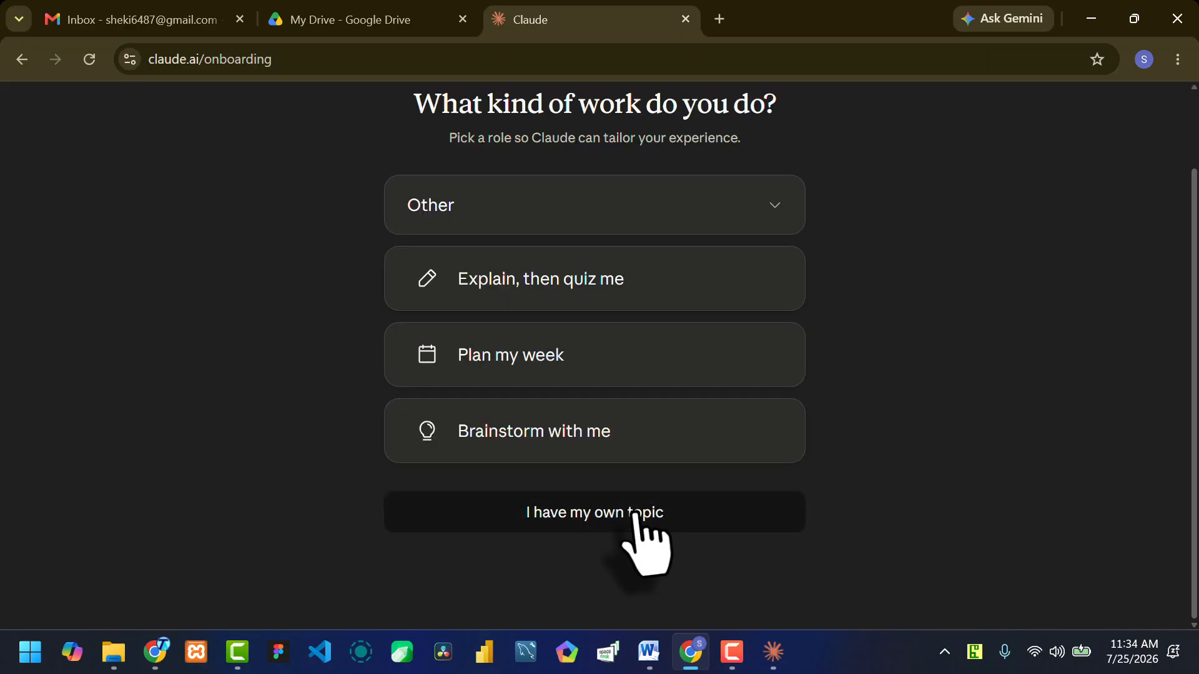
left_click(616, 527)
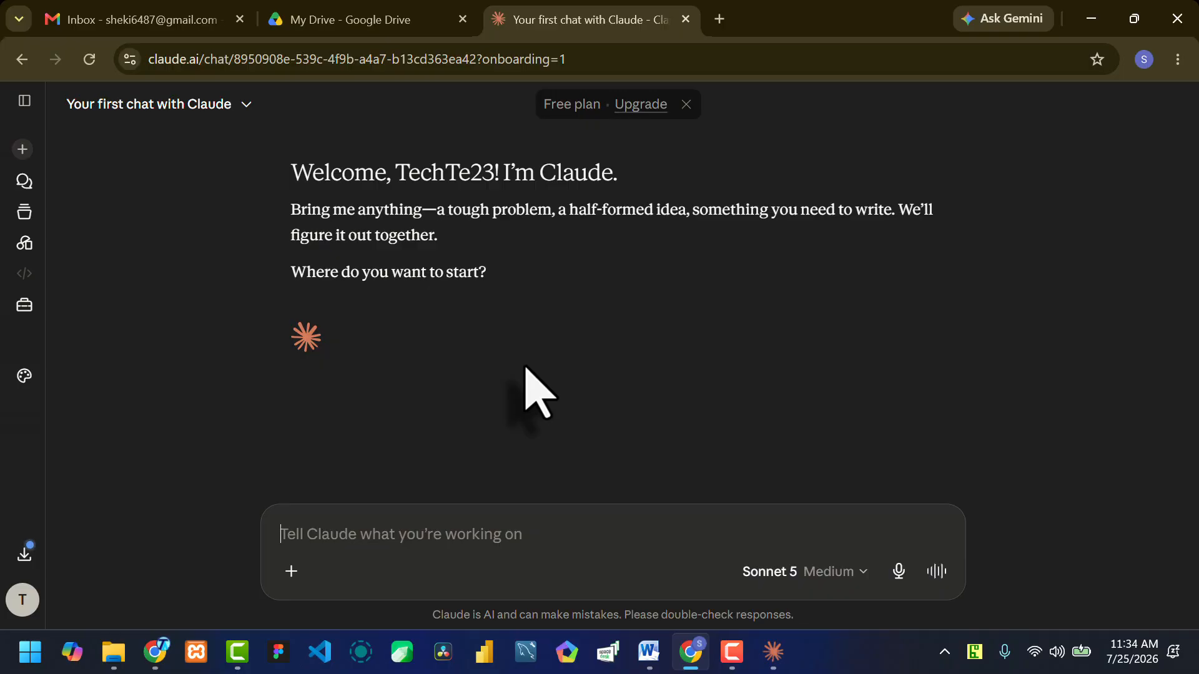
Step: Open the Connectors section of Claude's settings and start connecting Google Drive
left_click(22, 598)
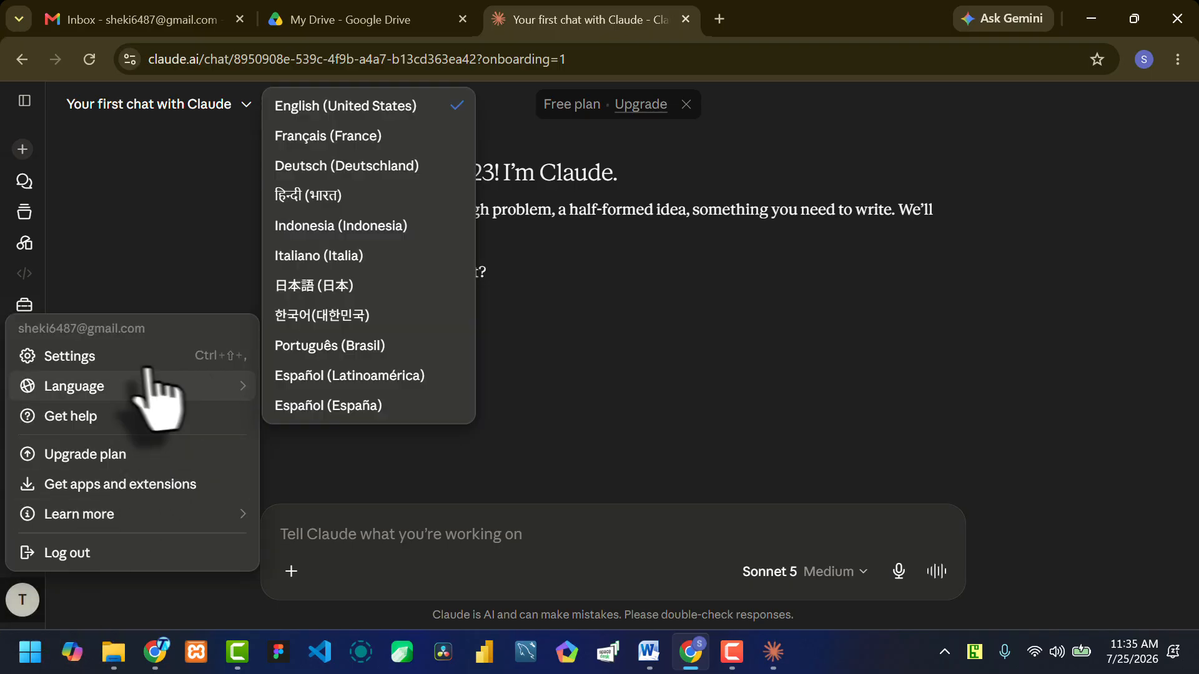
left_click(72, 357)
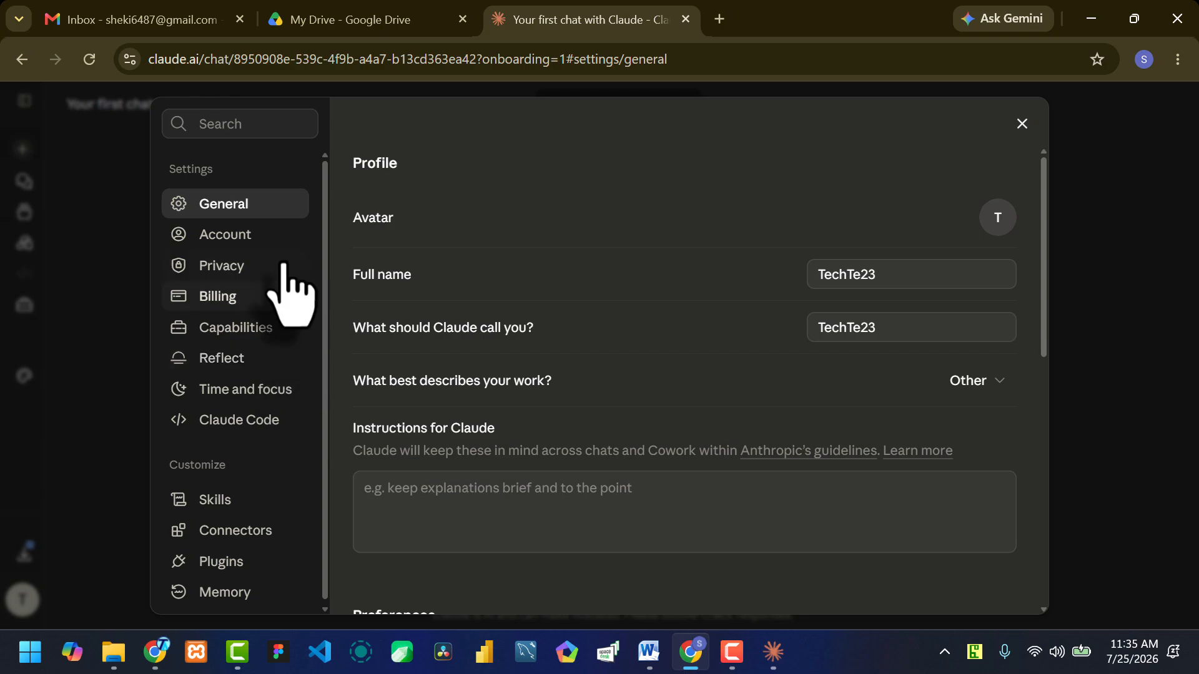
scroll(281, 287, "down", 1)
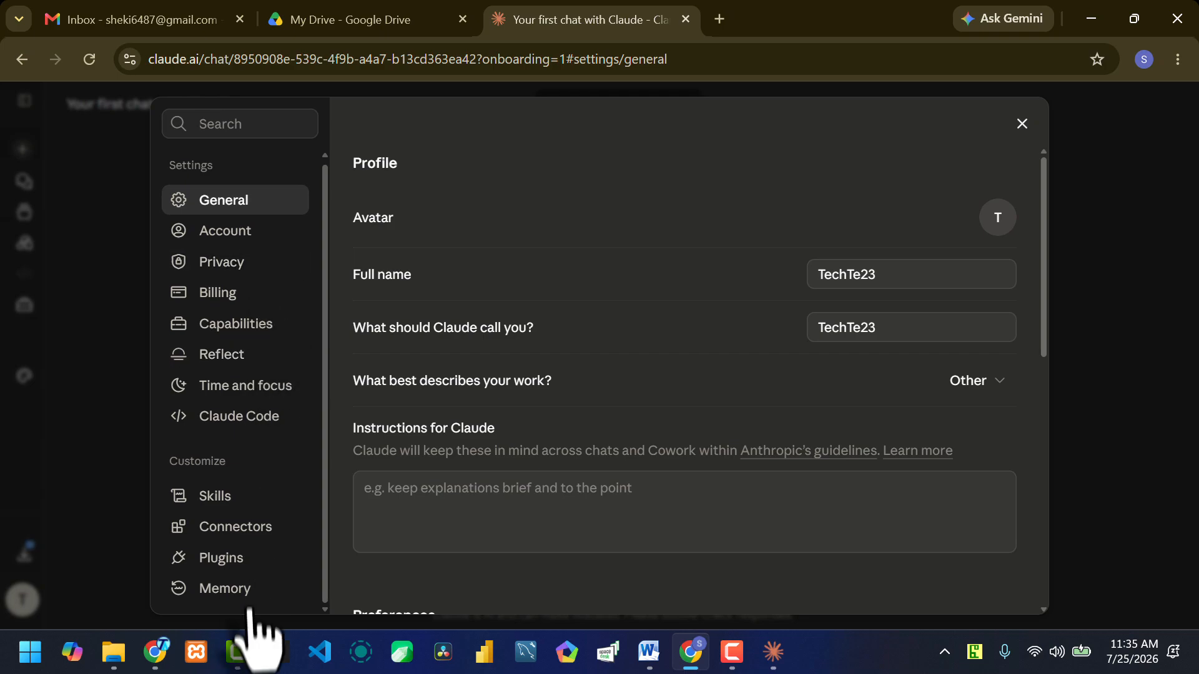
left_click(243, 530)
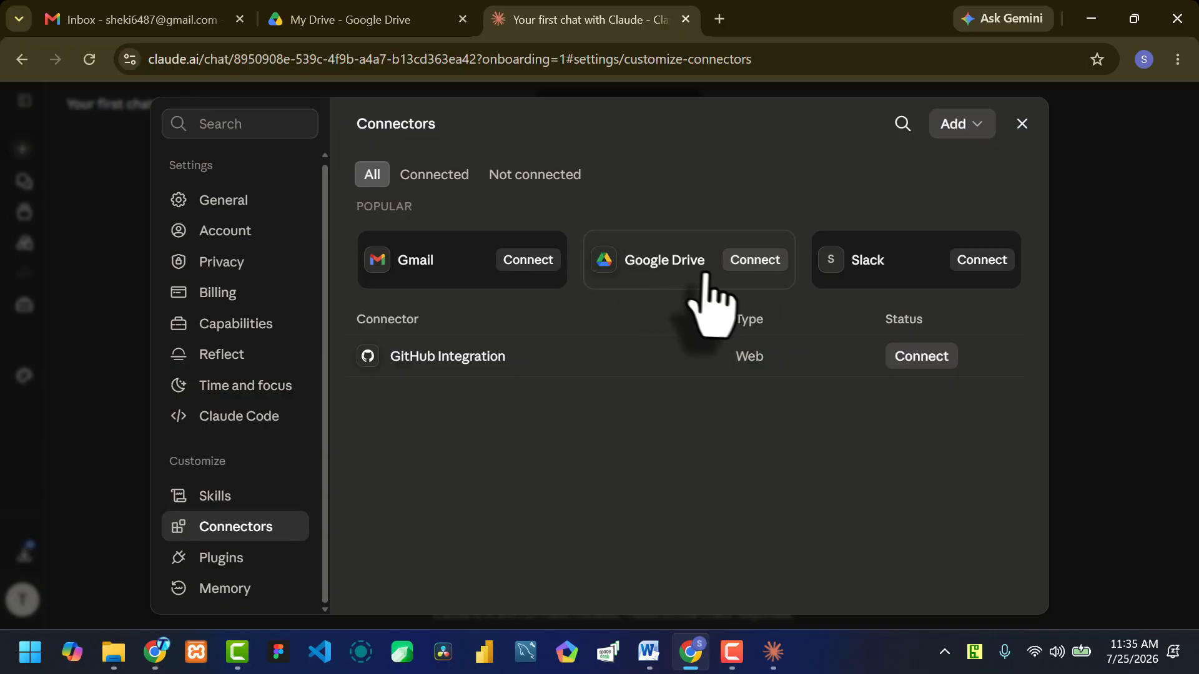
left_click(754, 262)
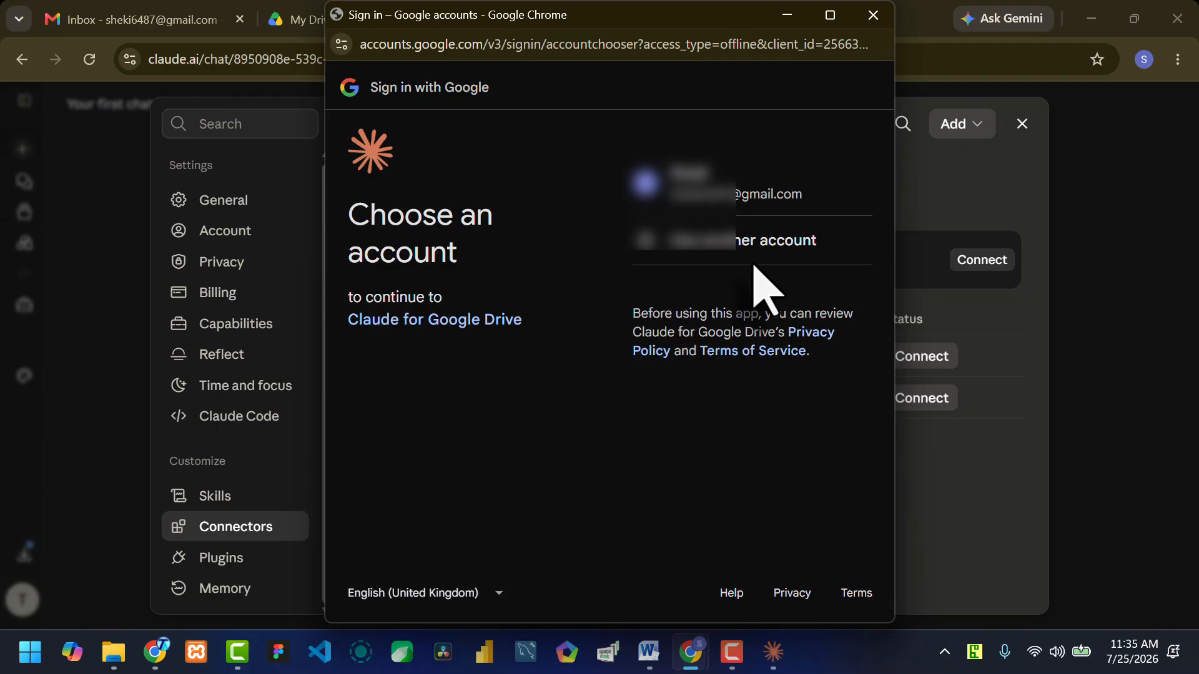
Step: Sign in with the Google account and grant Claude for Google Drive all the listed Drive permissions
left_click(721, 211)
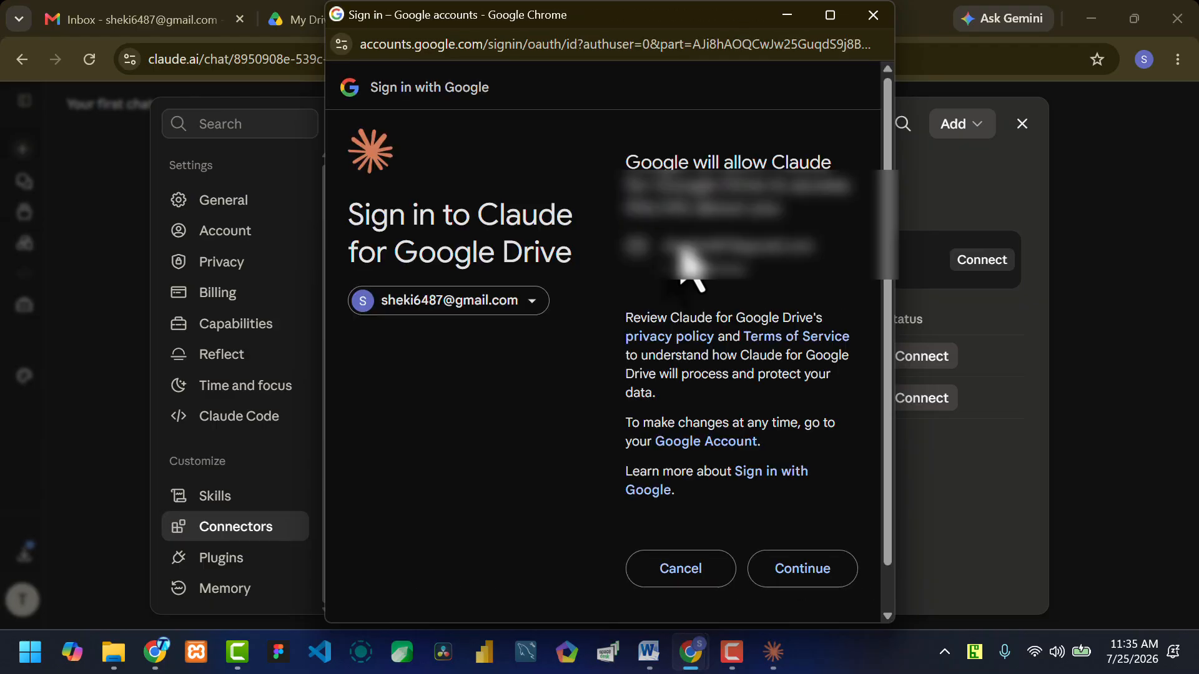
scroll(690, 266, "down", 1)
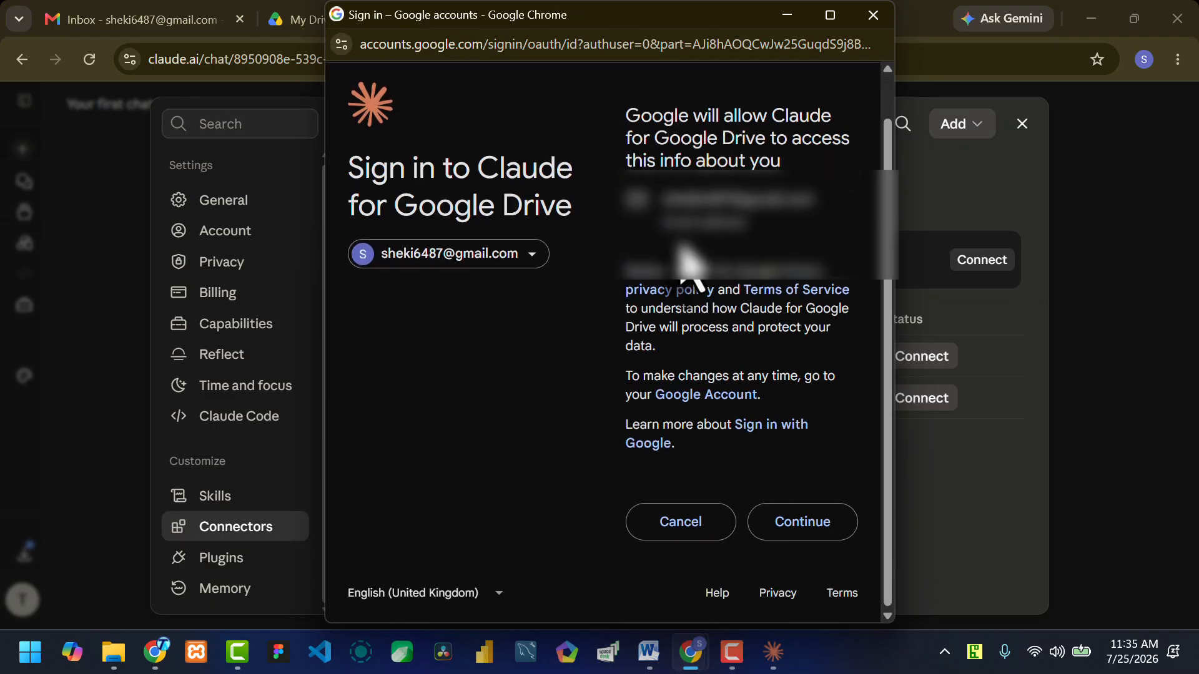
left_click(801, 524)
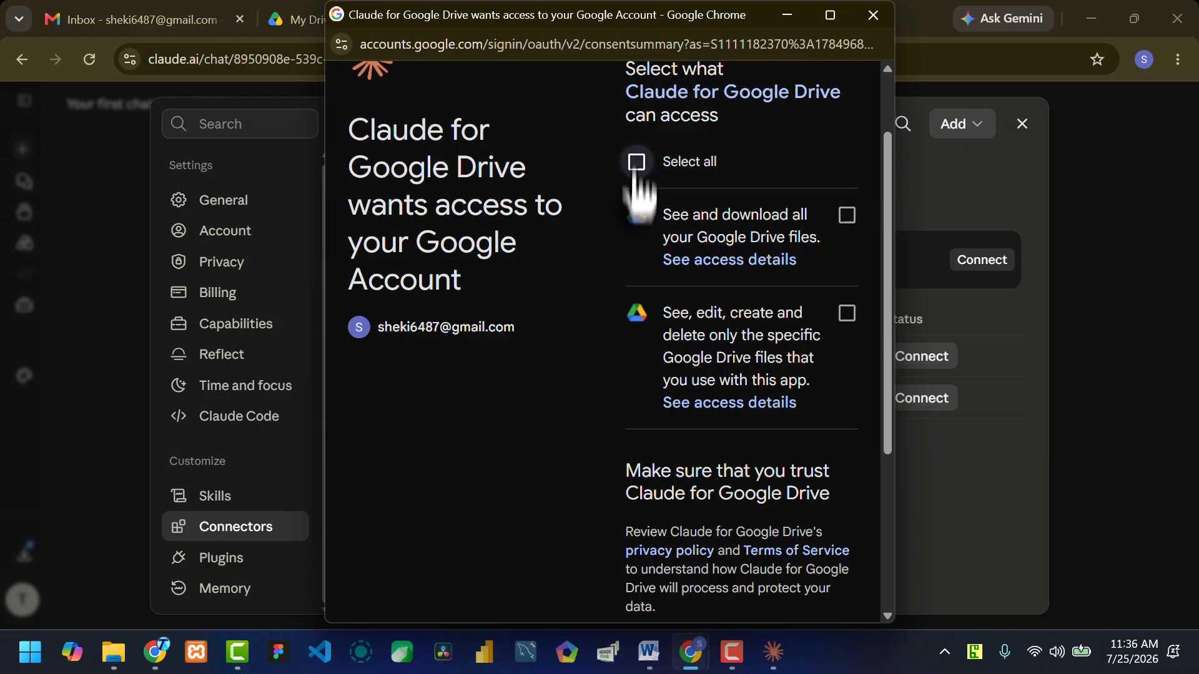
scroll(662, 384, "down", 4)
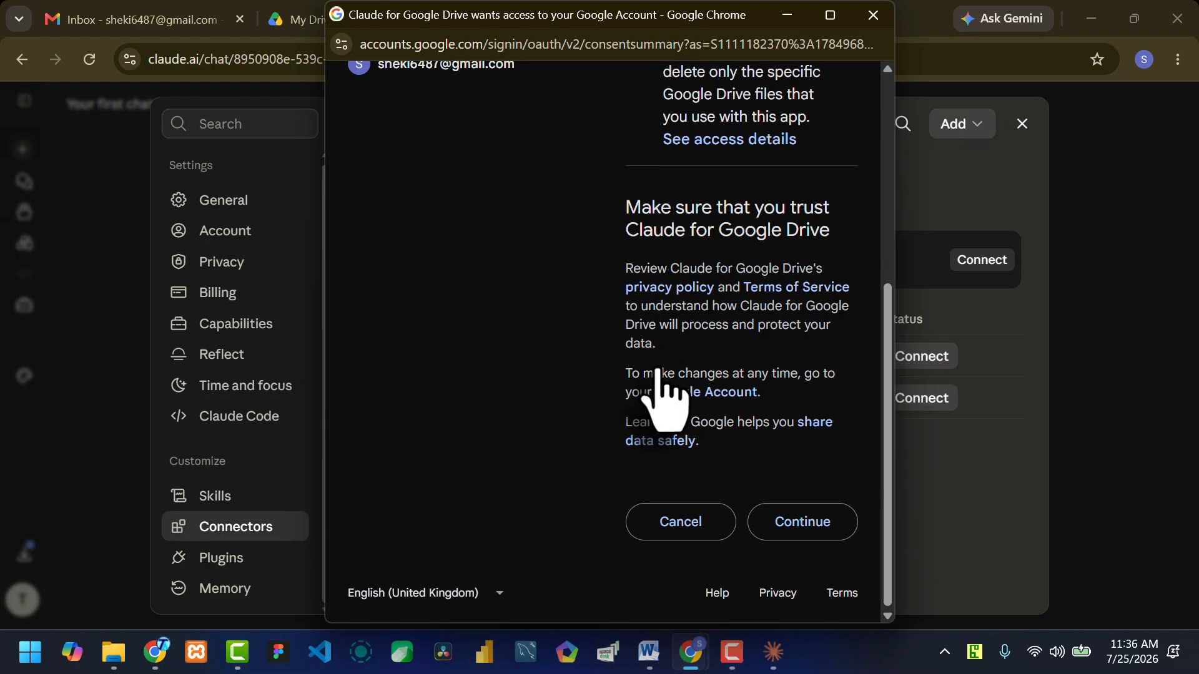
scroll(657, 394, "up", 3)
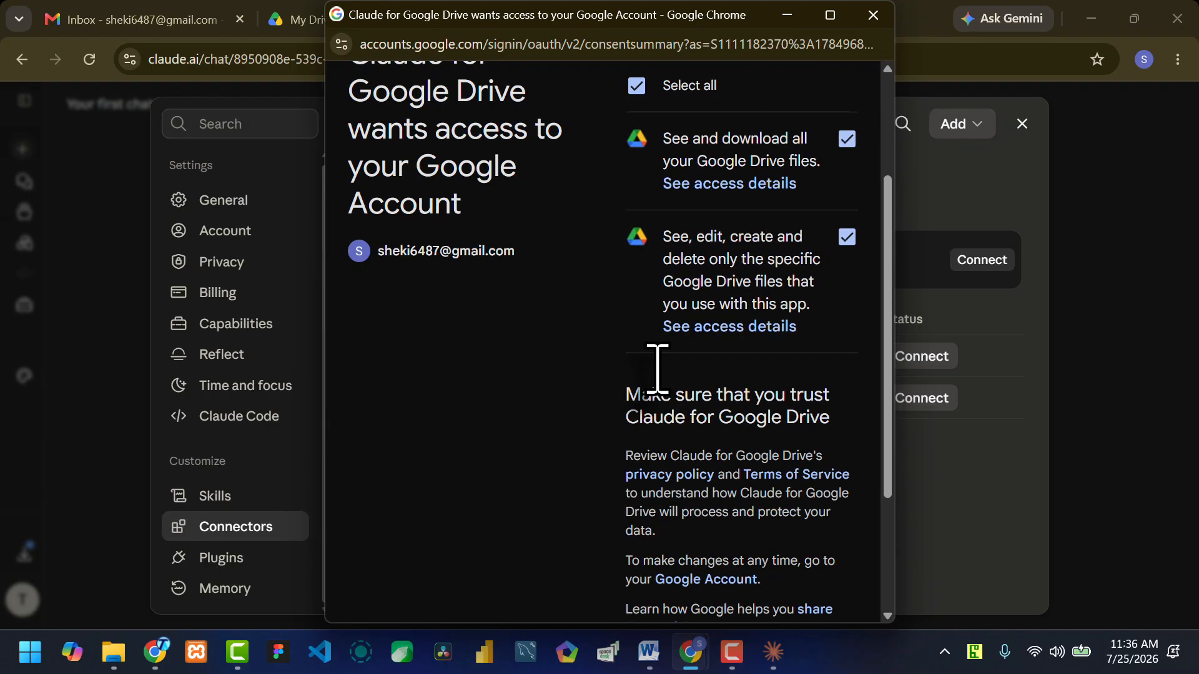
scroll(657, 368, "up", 3)
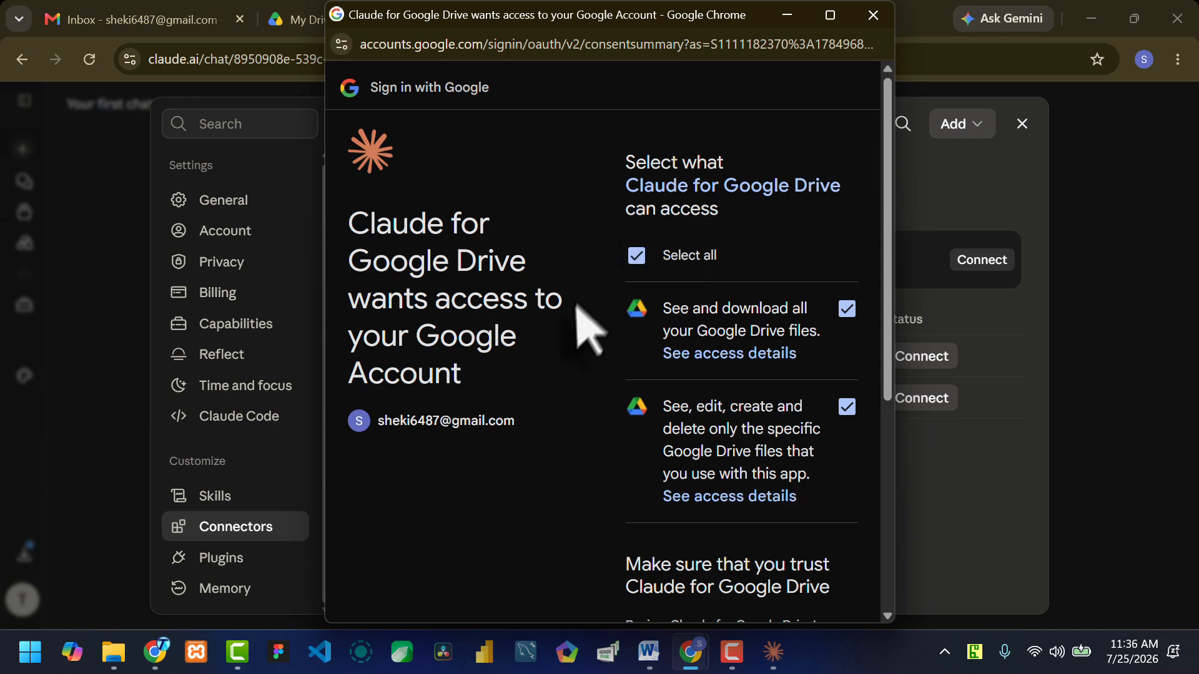
scroll(679, 375, "down", 5)
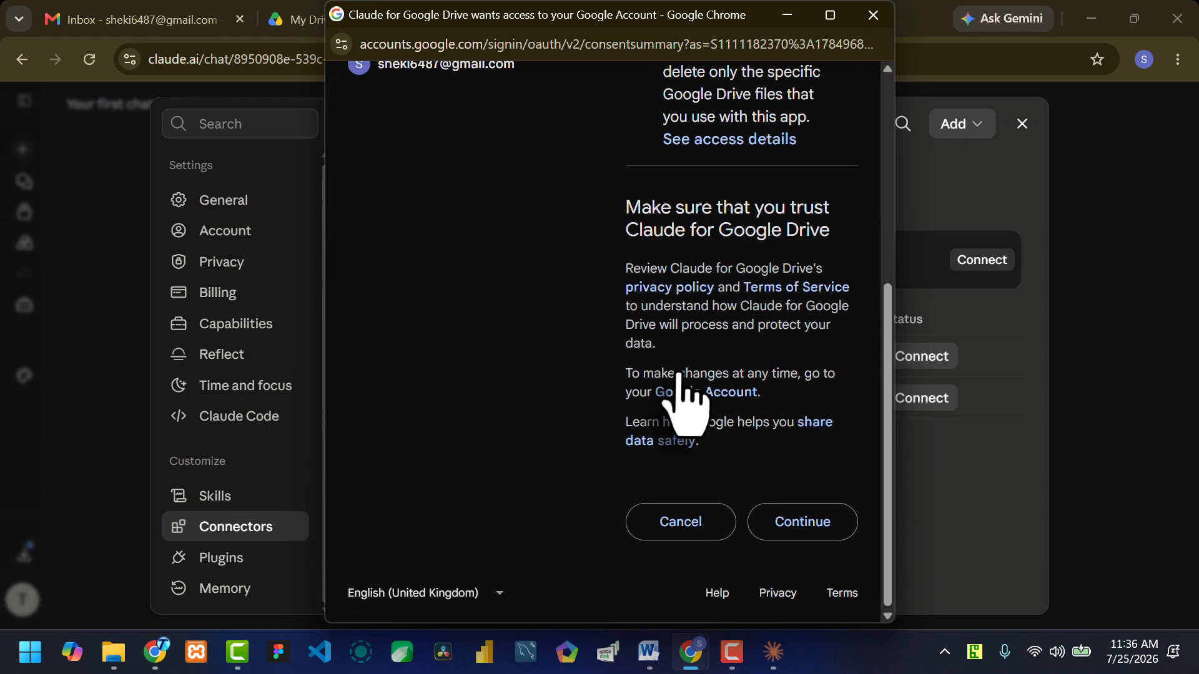
left_click(783, 525)
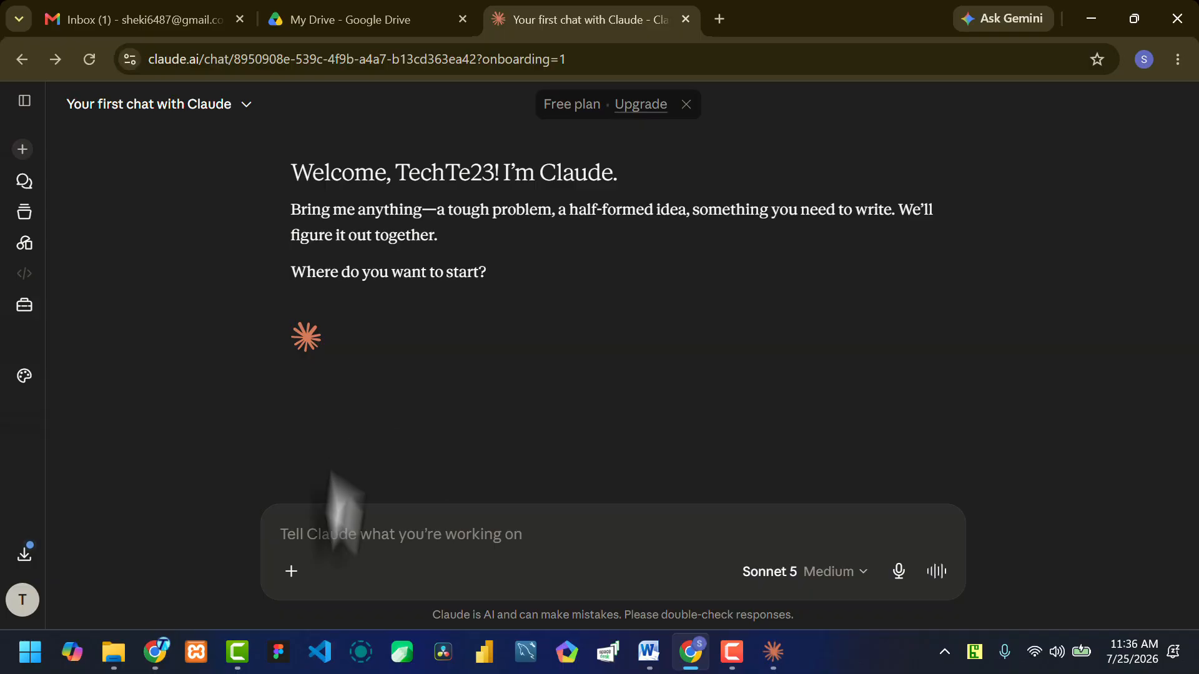
Step: Open 6 Excel that feel like Cheating.xlsx in Excel, review its SalesPrice and TotalSales columns down to the last row, and minimize it
left_click(114, 652)
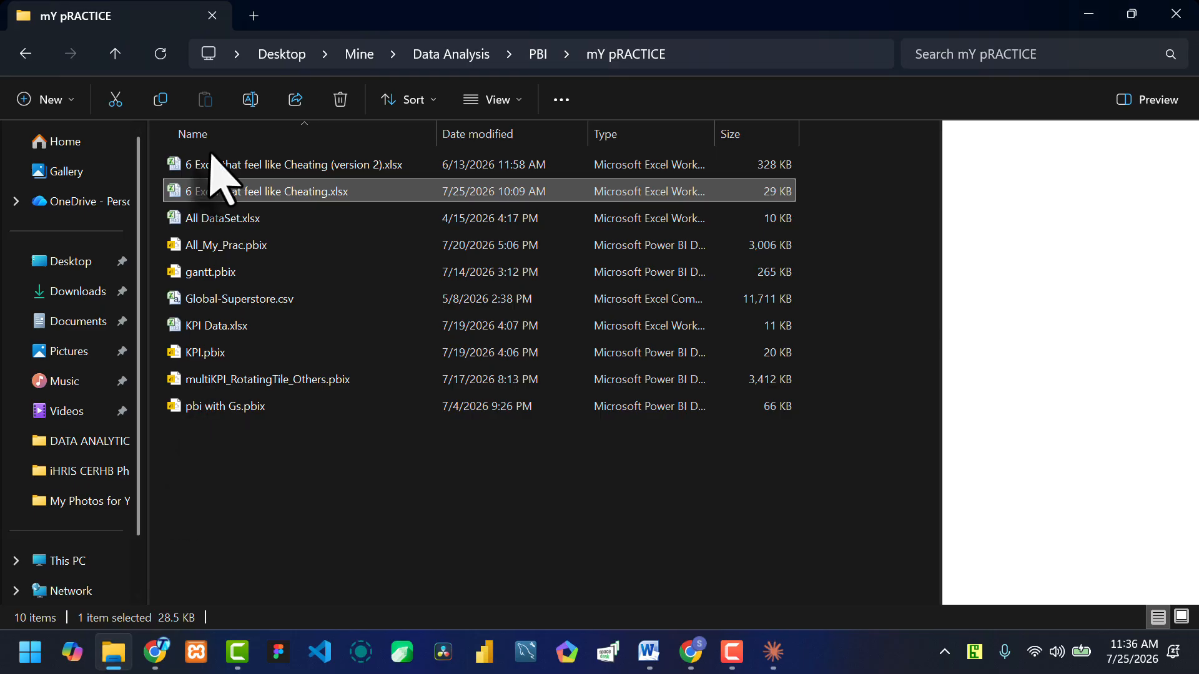
double_click(252, 193)
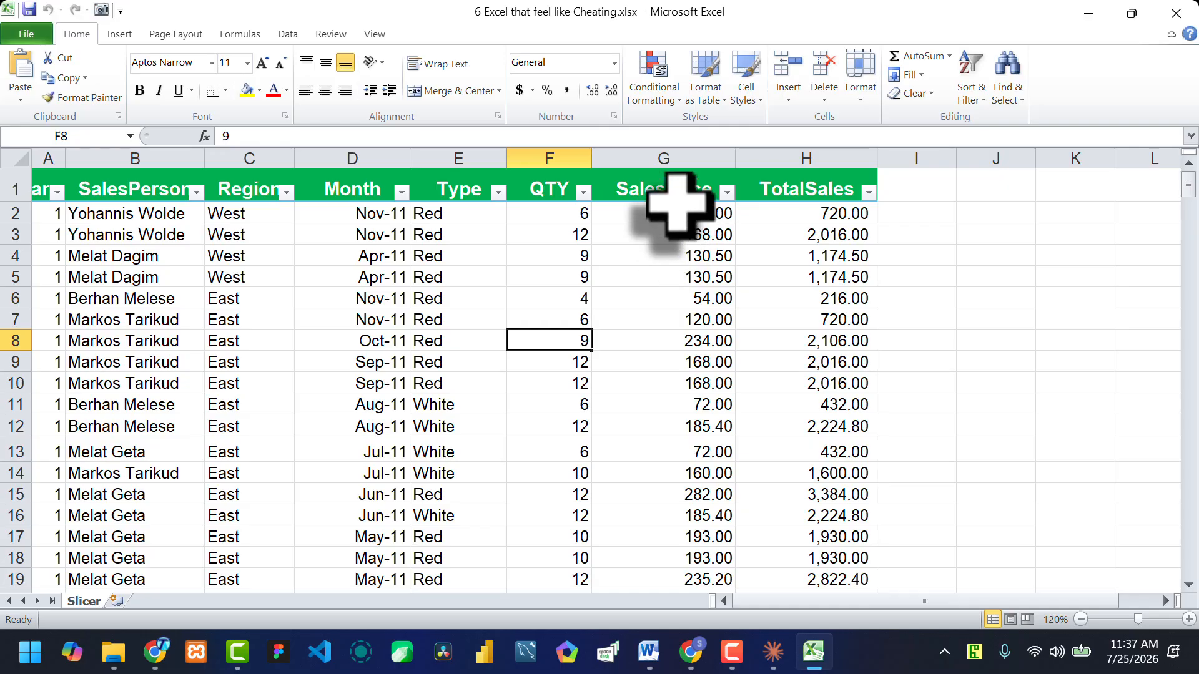
left_click_drag(677, 210, 676, 262)
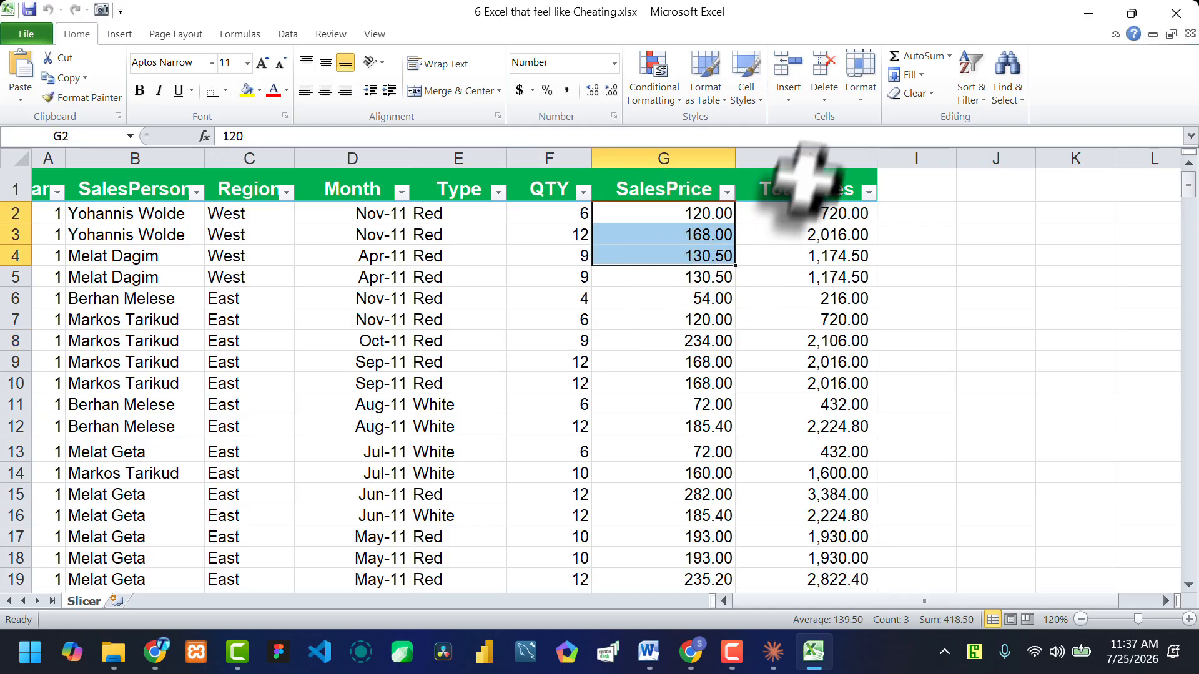
left_click(788, 216)
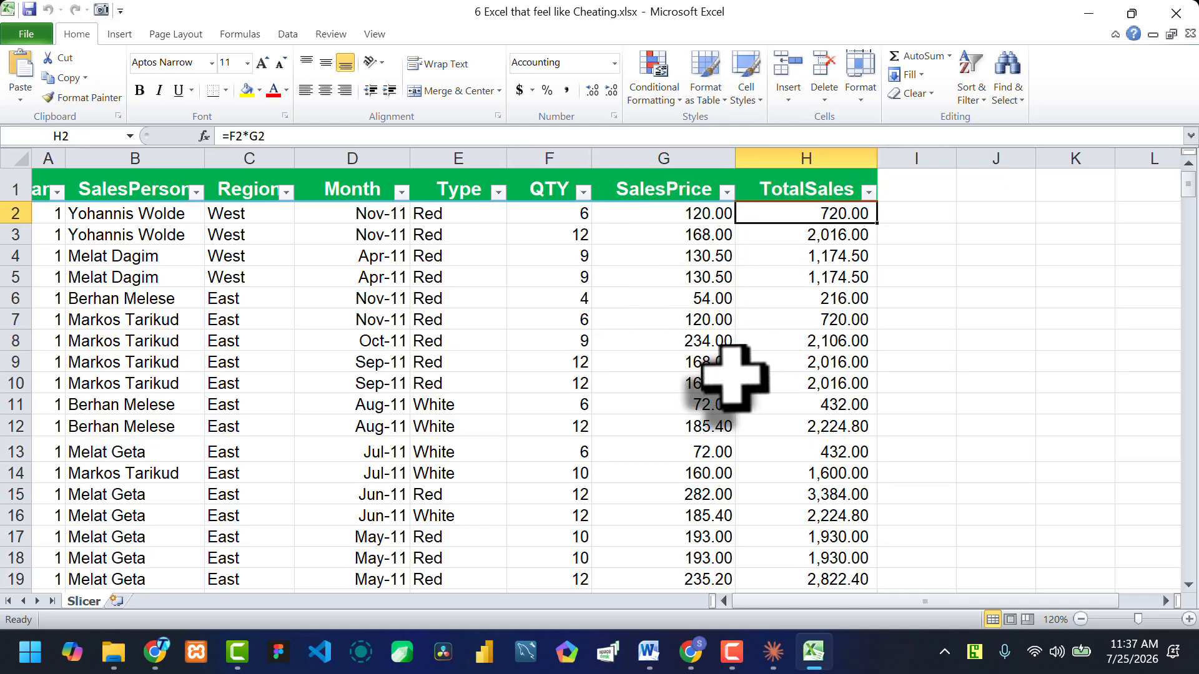
scroll(730, 378, "down", 20)
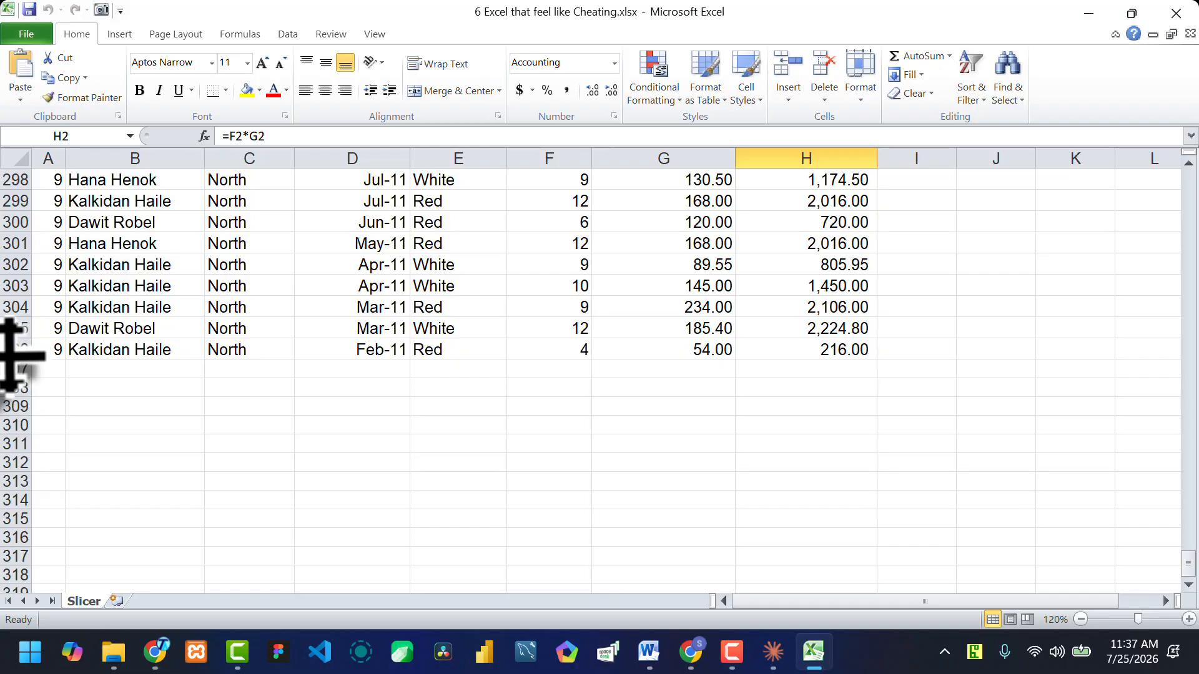
scroll(171, 332, "up", 20)
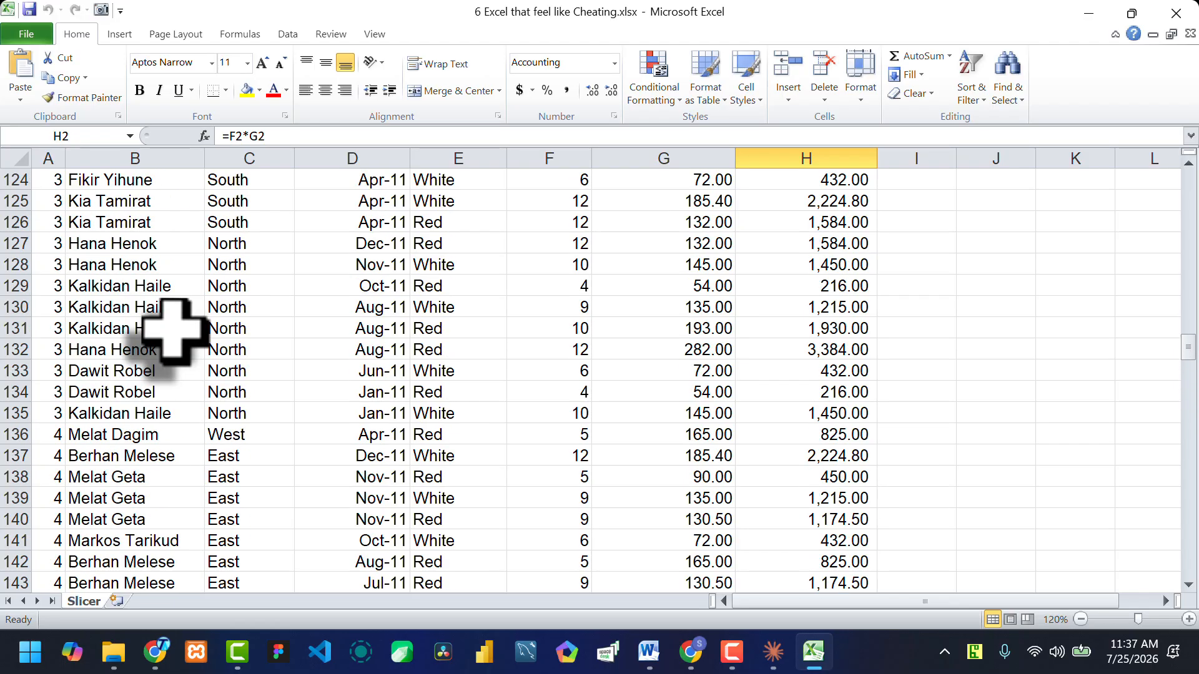
scroll(172, 328, "up", 14)
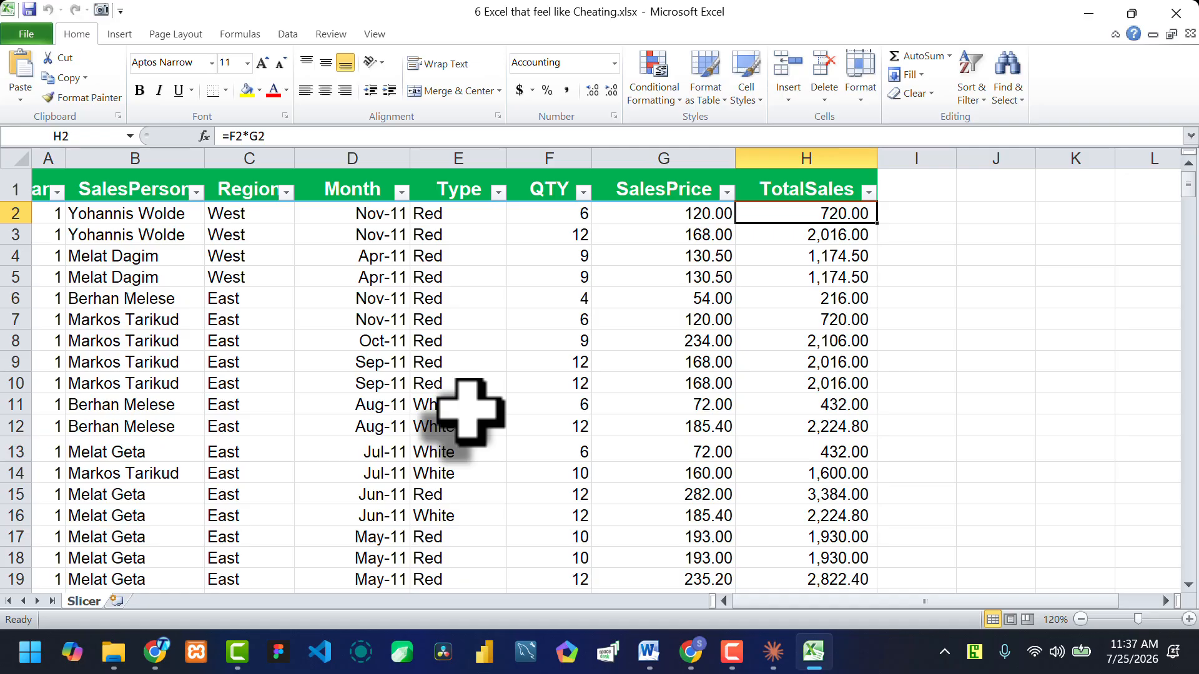
left_click(1088, 13)
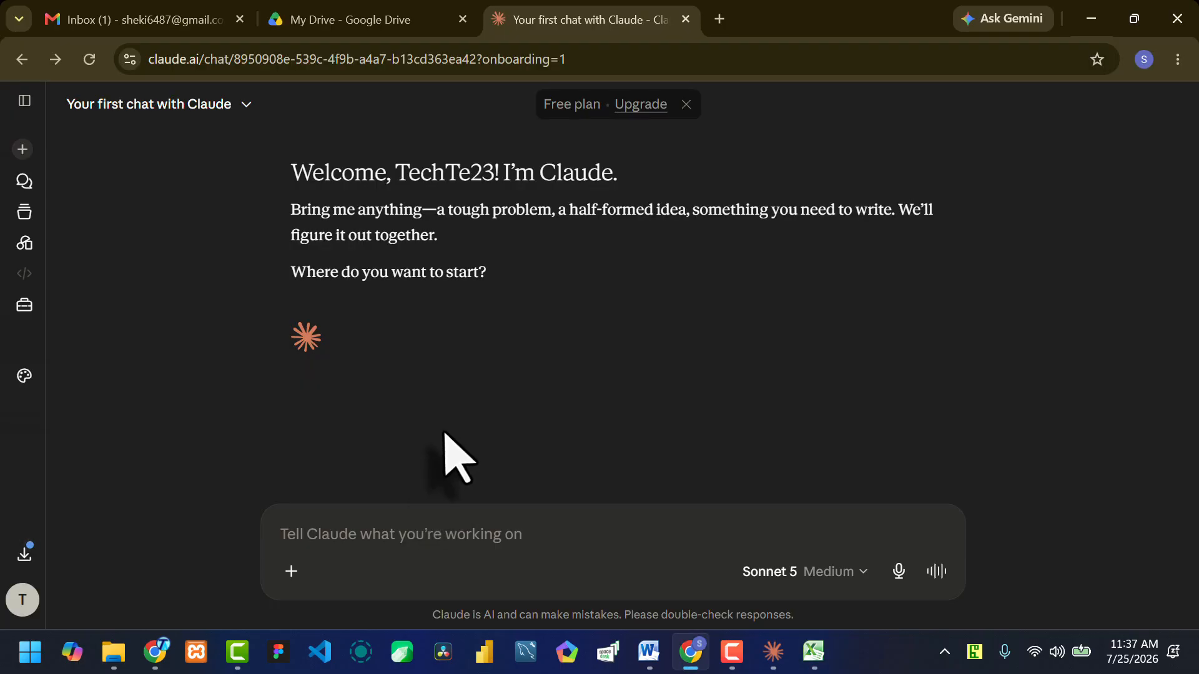
Step: Switch to the Word document and review the spreadsheet analysis prompt and the more detailed wine sales dashboard prompt below it
key("alt+Tab")
left_click_drag(485, 391, 312, 299)
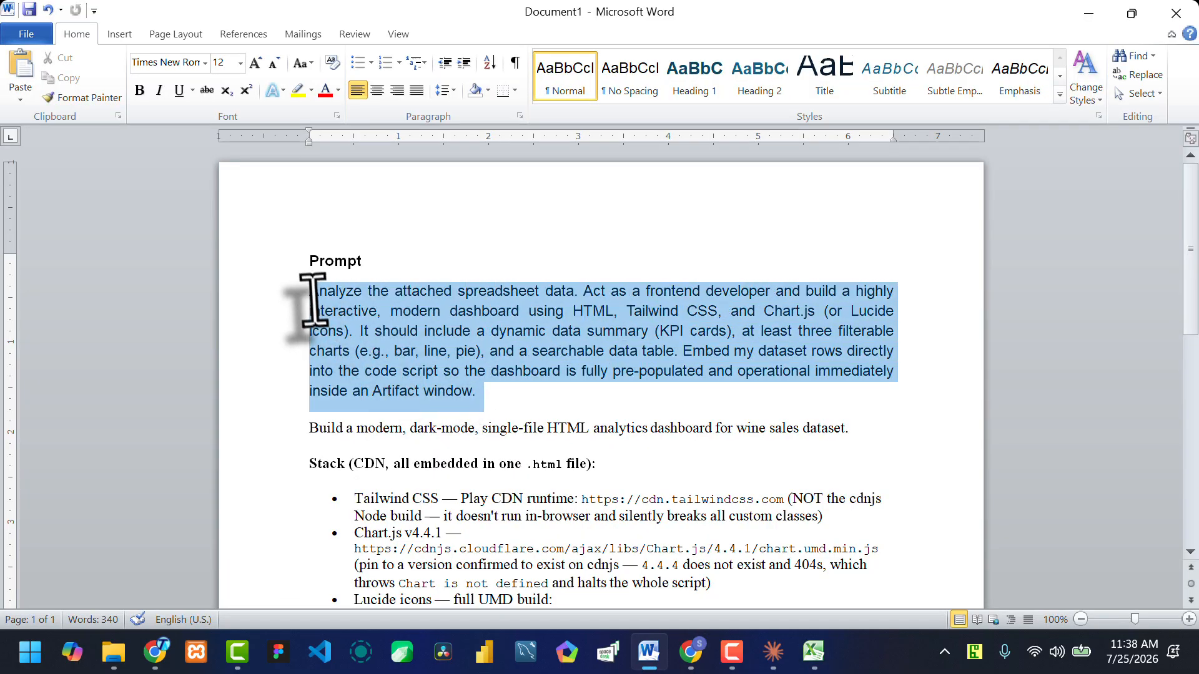
key("ctrl+shift+End")
scroll(487, 388, "up", 5)
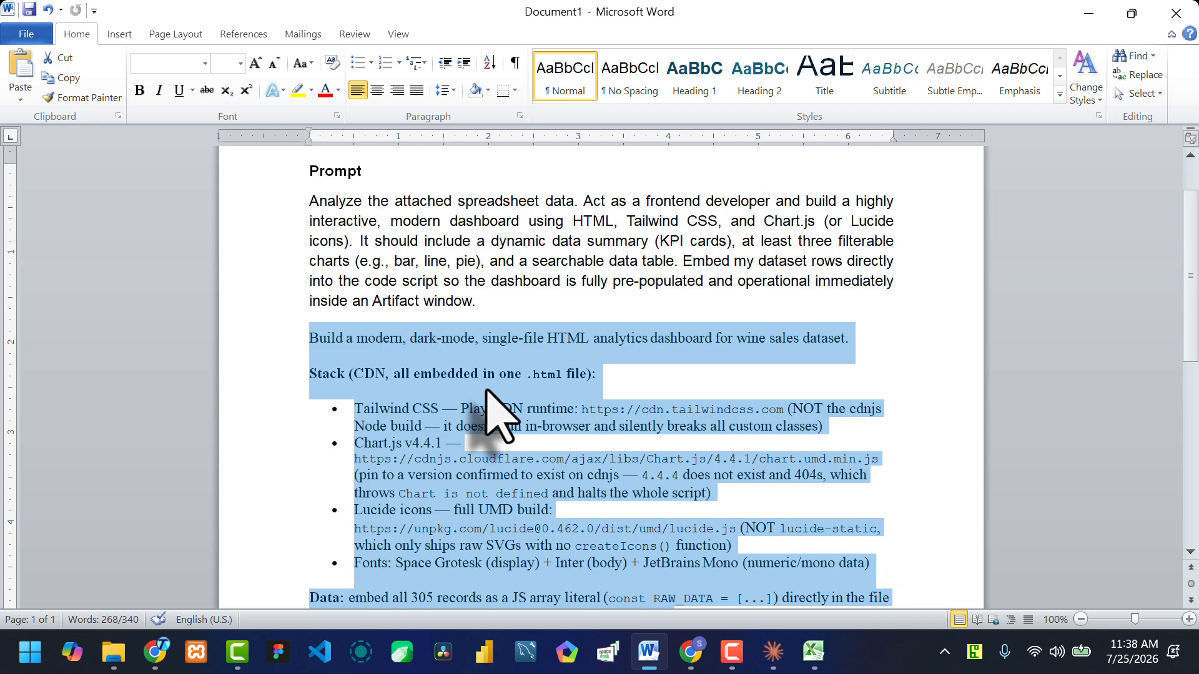
scroll(489, 415, "up", 1)
left_click_drag(309, 246, 407, 455)
left_click(316, 420)
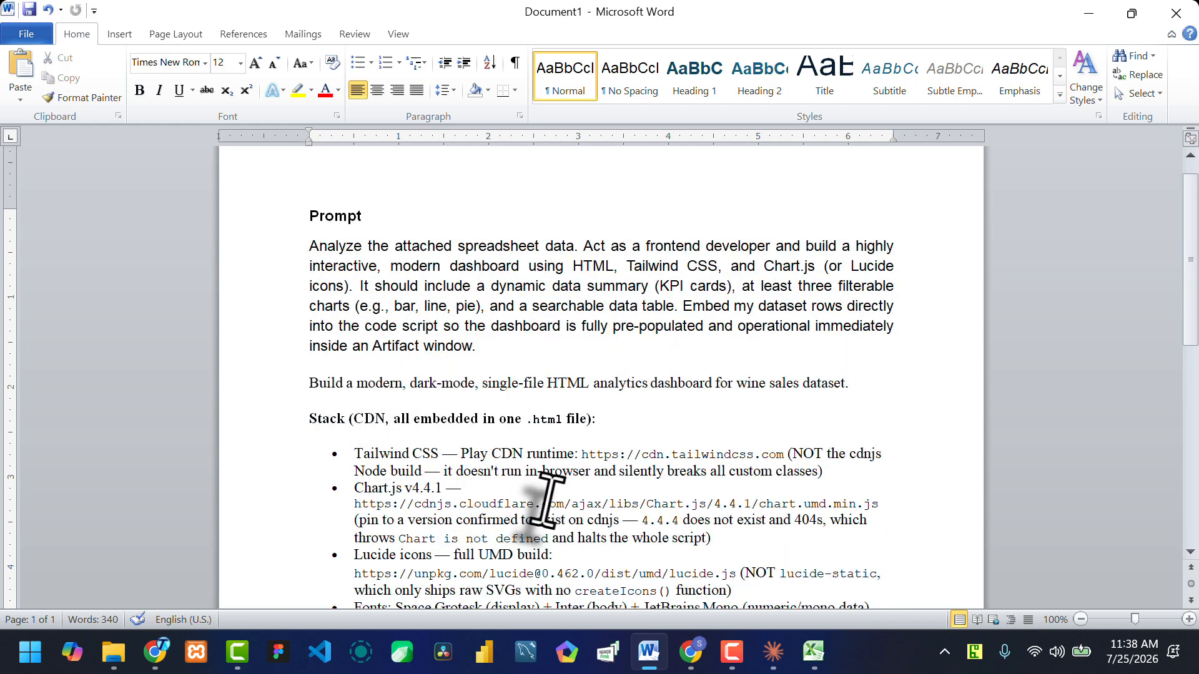
Step: Examine the Stack section of the detailed prompt, covering the Tailwind CSS, Chart.js and Lucide icons entries with their CDN links
scroll(545, 499, "down", 3)
left_click_drag(442, 353, 388, 349)
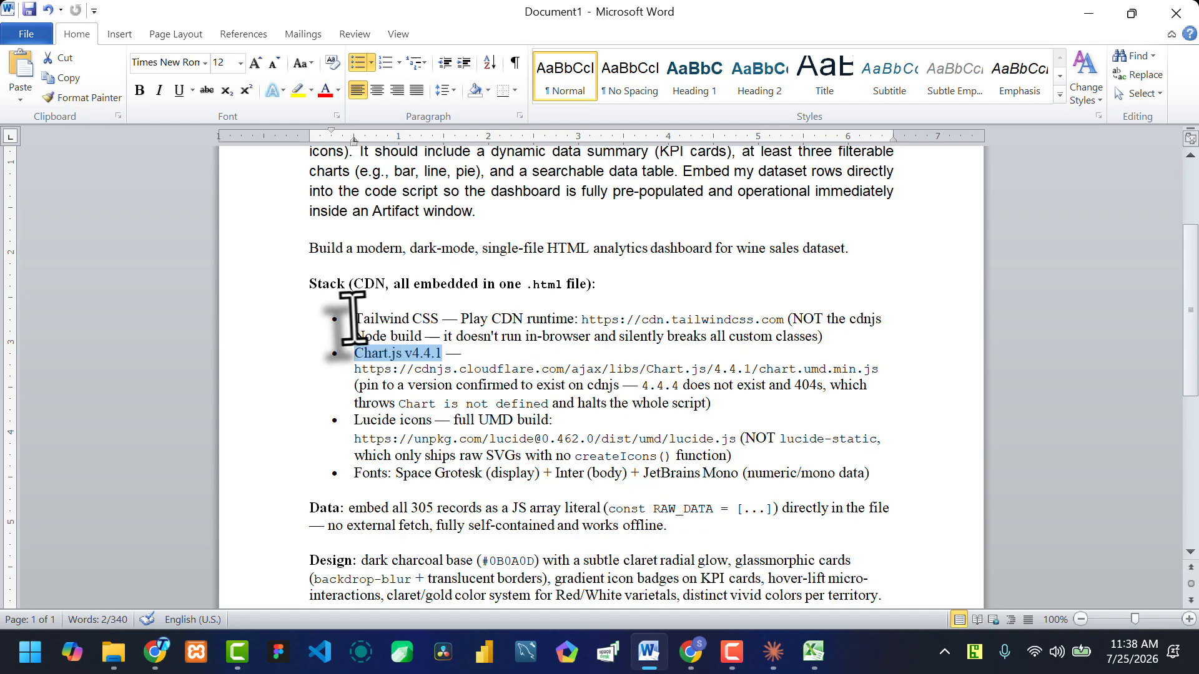
left_click_drag(345, 317, 442, 319)
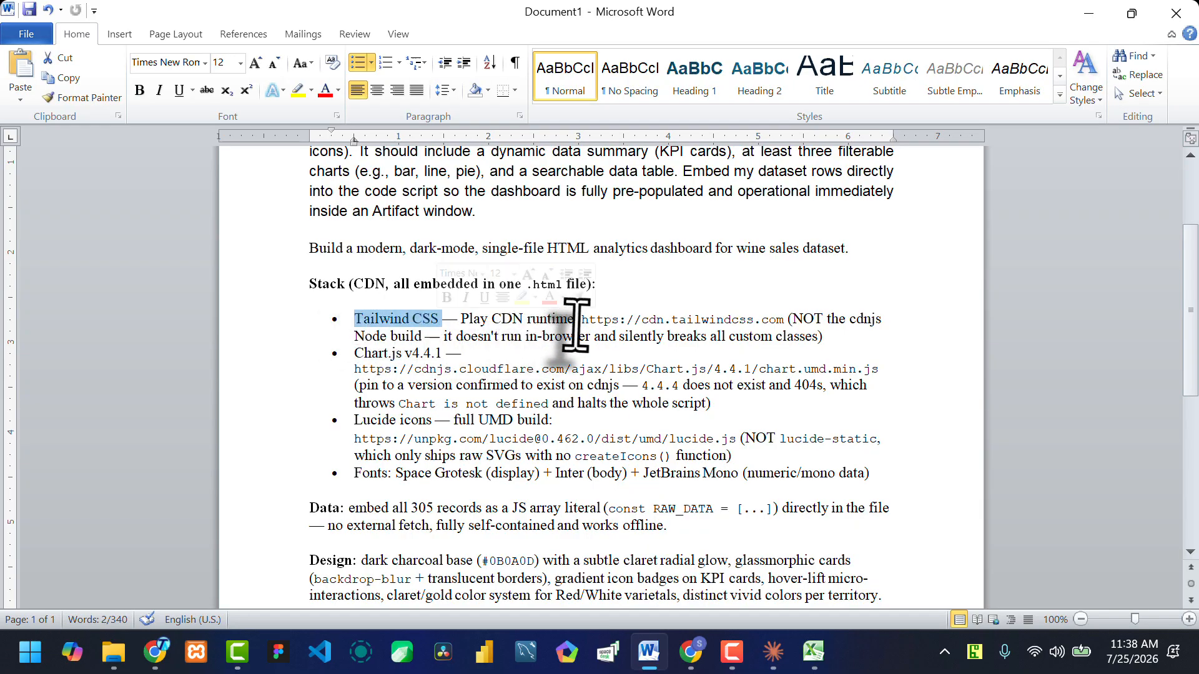
left_click_drag(582, 319, 787, 319)
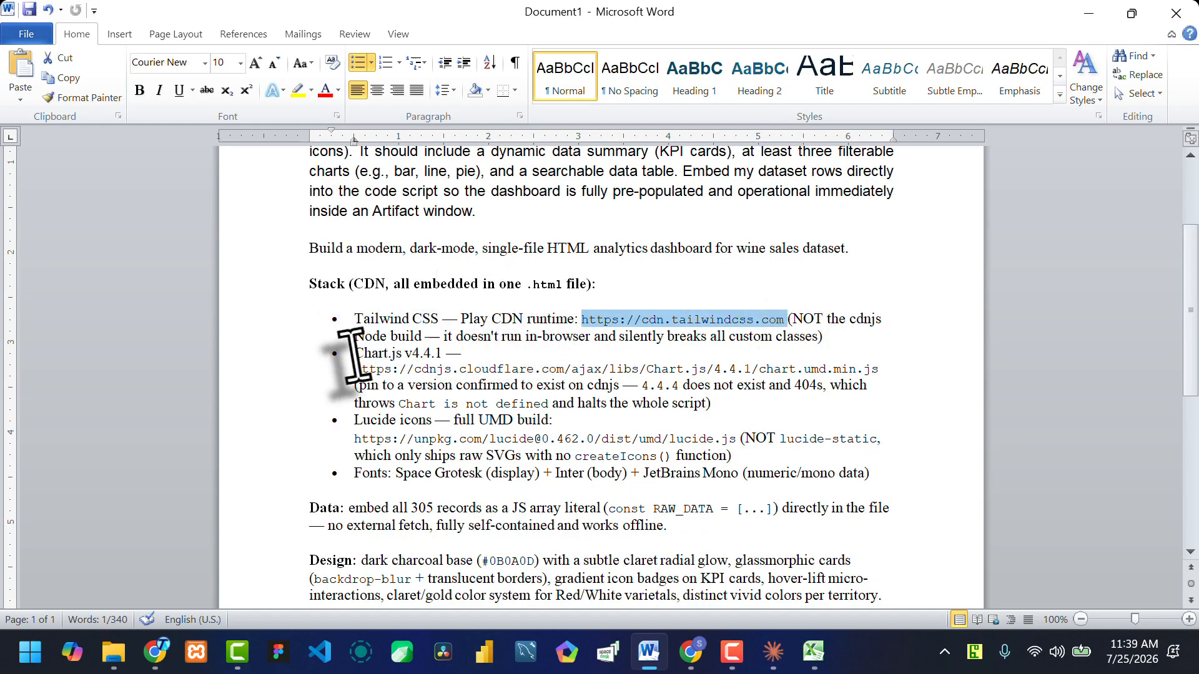
left_click_drag(354, 353, 744, 368)
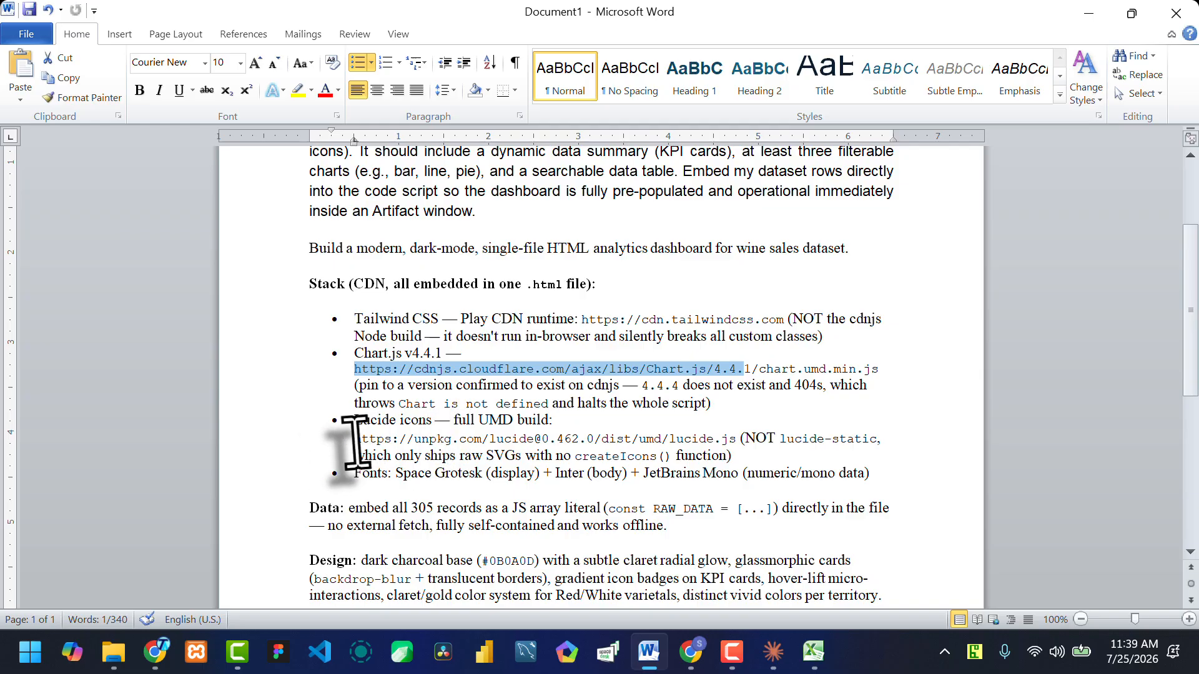
left_click_drag(354, 439, 736, 439)
Step: Copy the first prompt paragraph, beginning "Analyze the attached spreadsheet data", and minimize Word
right_click(393, 328)
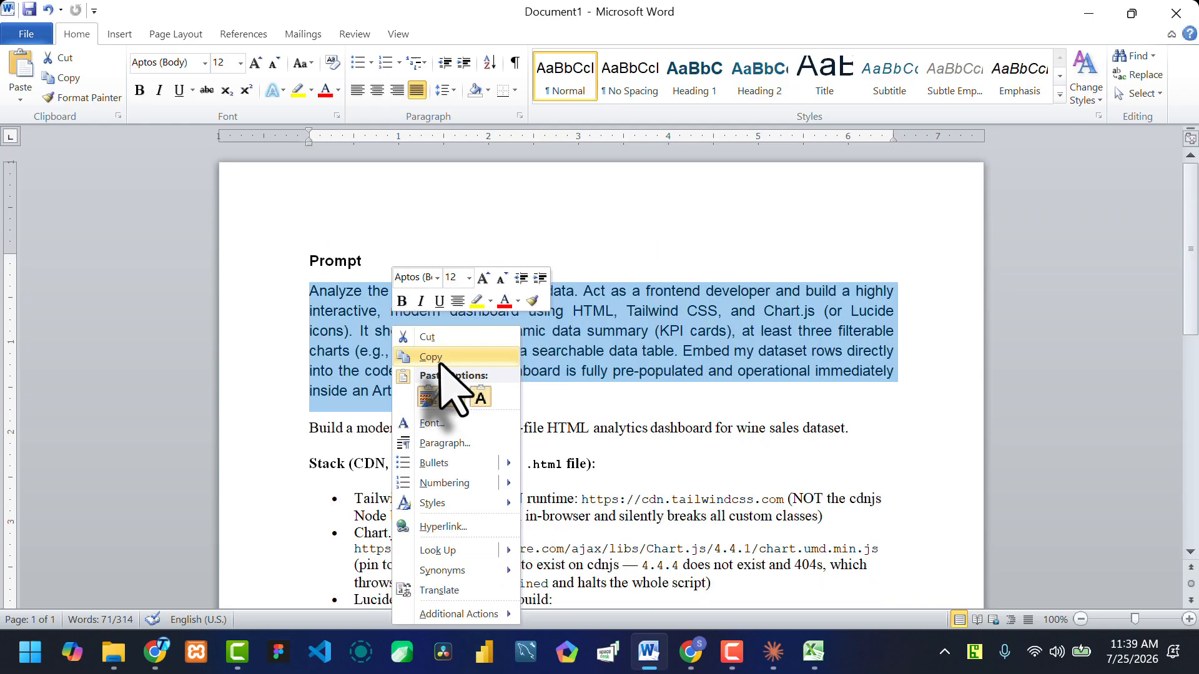
left_click(324, 304)
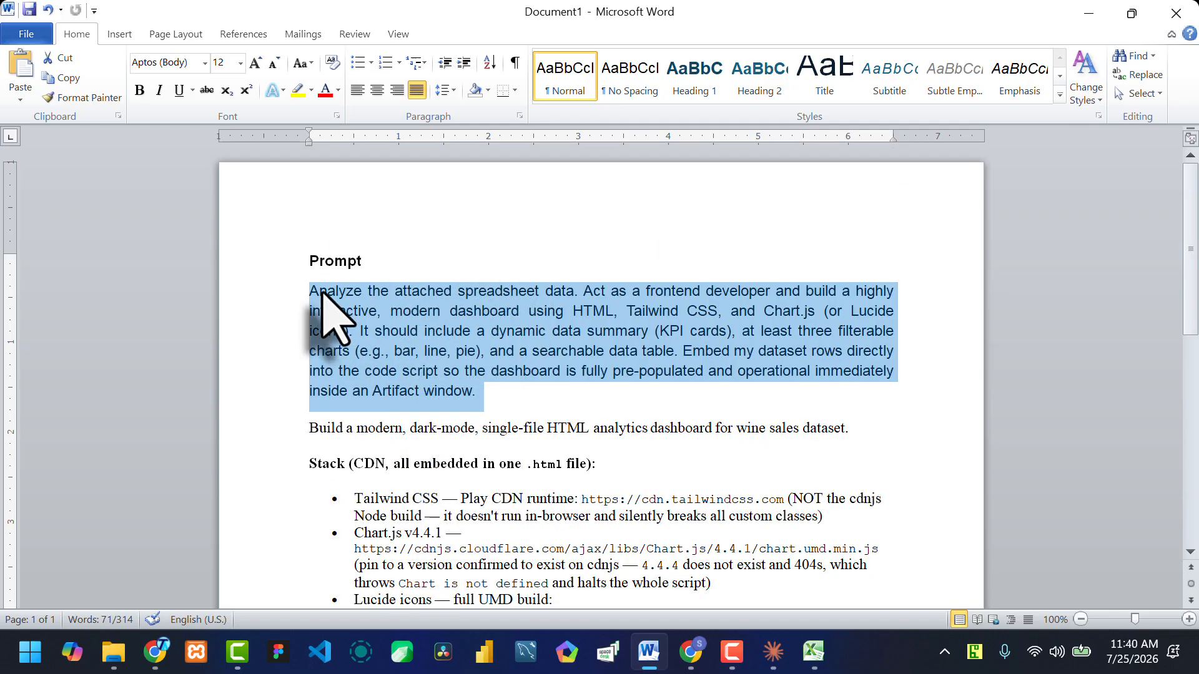
right_click(415, 348)
left_click(468, 72)
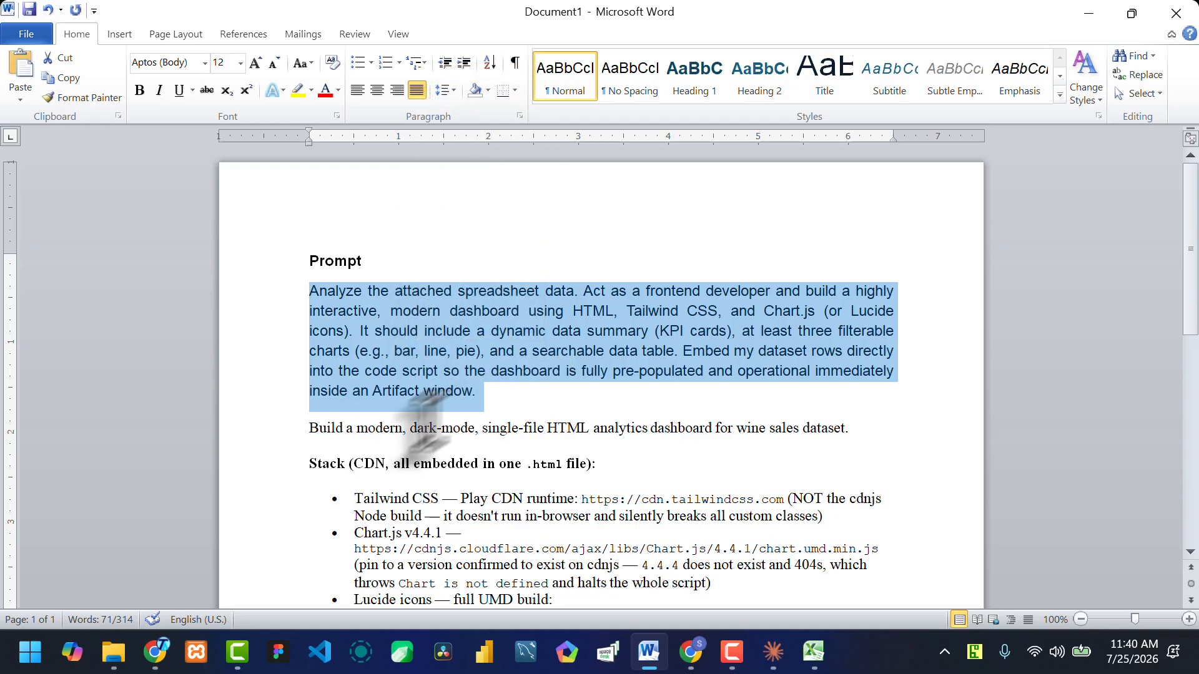
left_click(1089, 14)
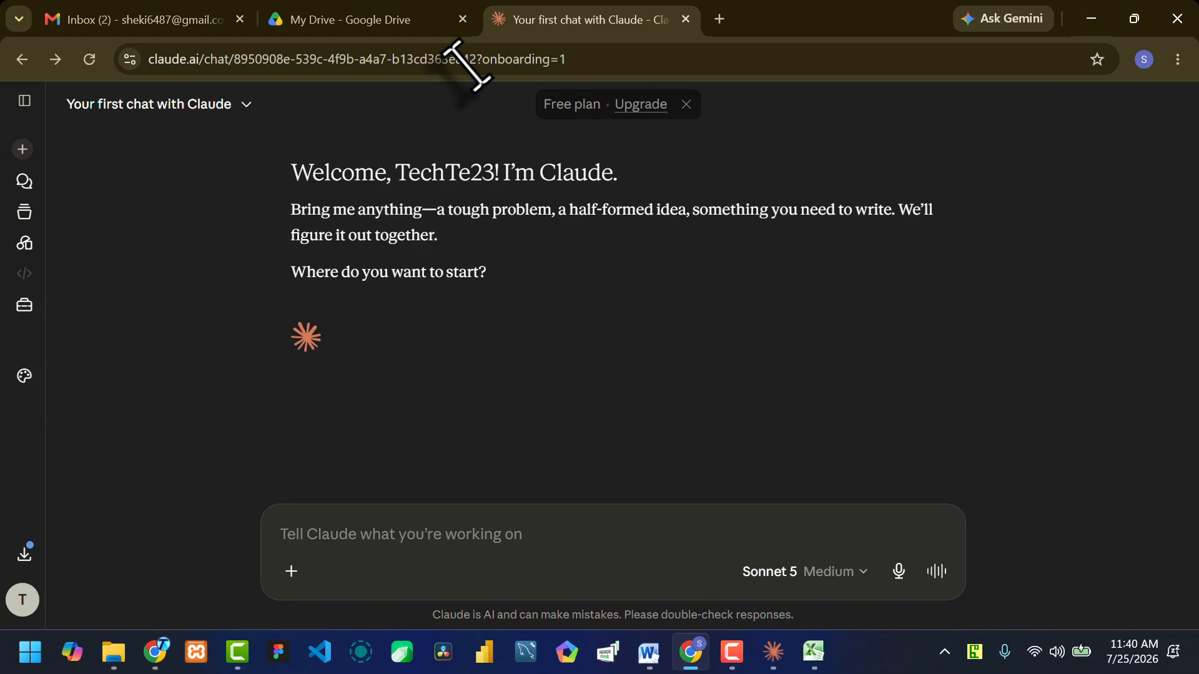
Step: Switch to My Drive, open the TechTe Wine Sales file in Google Sheets, dismiss the welcome and promotional messages, and glance through the data
left_click(400, 20)
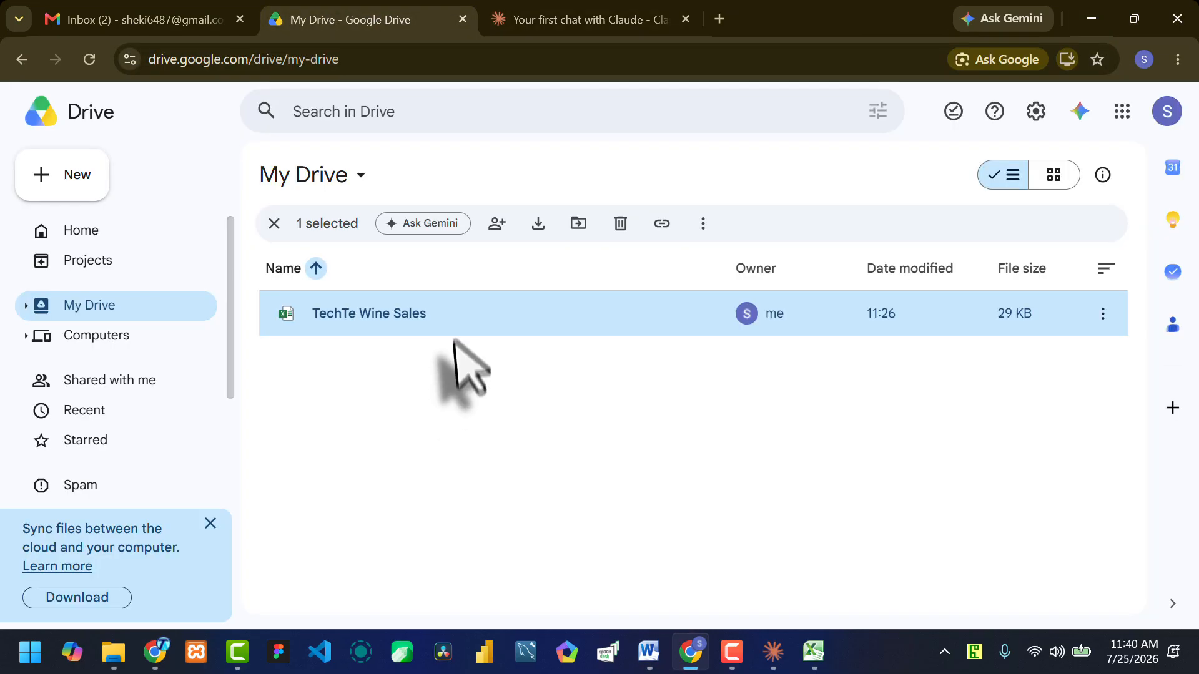
double_click(366, 312)
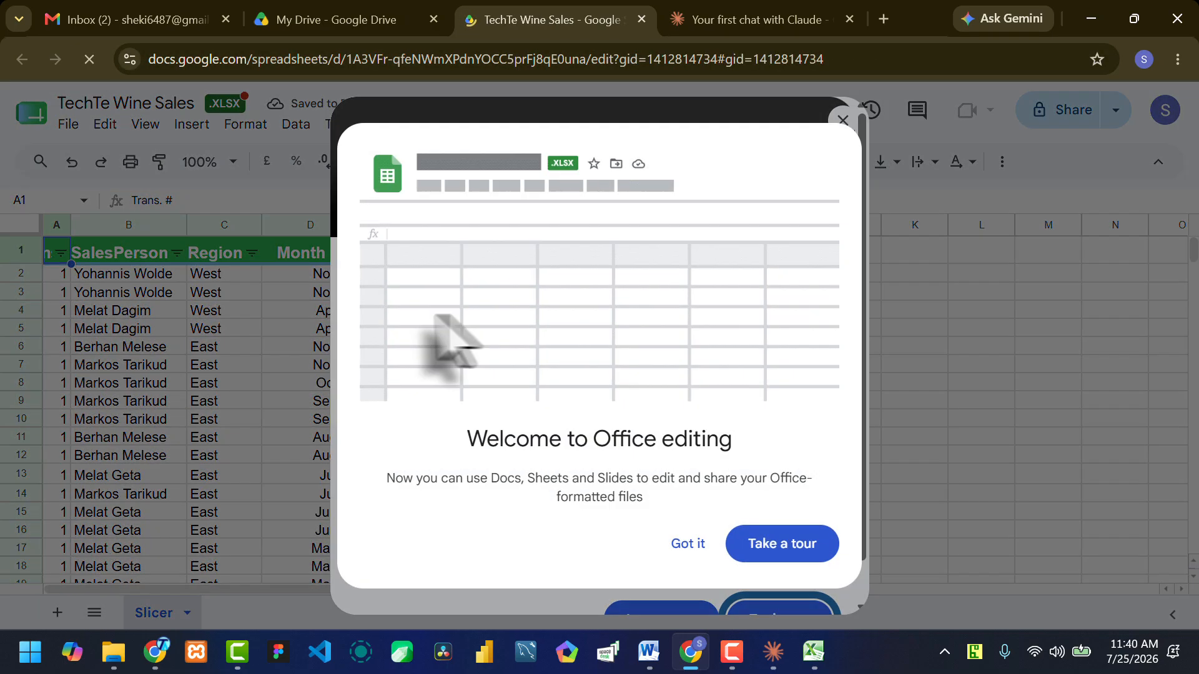
left_click(687, 543)
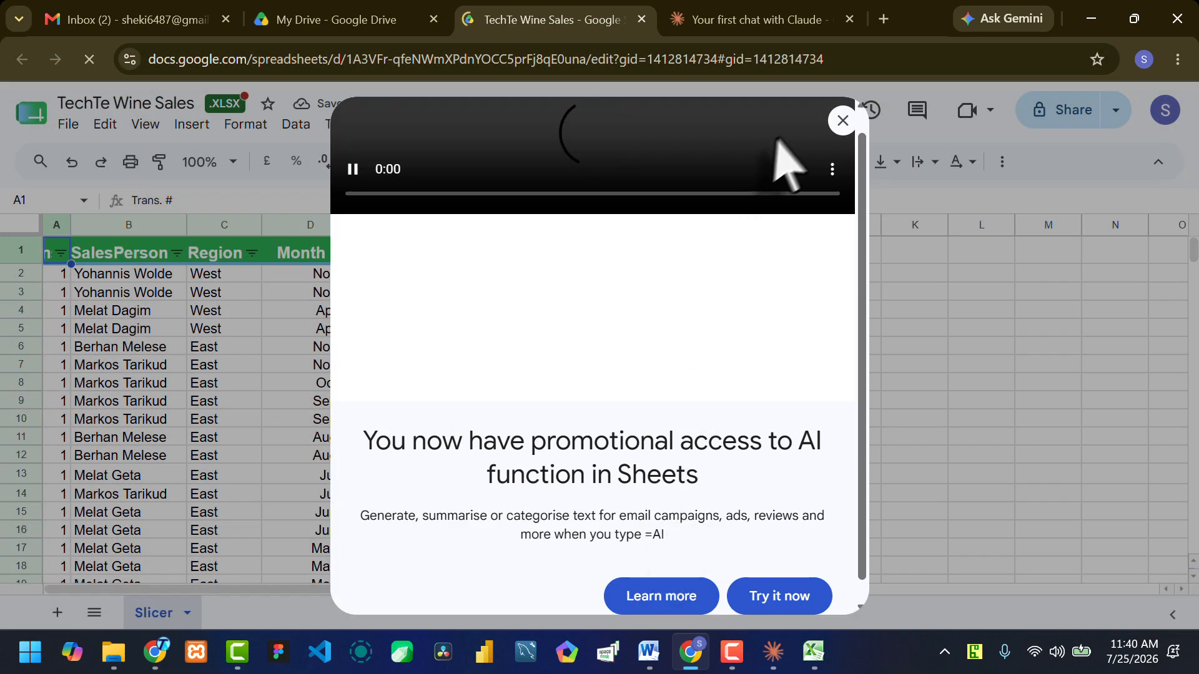
left_click(842, 121)
scroll(235, 327, "down", 3)
scroll(220, 342, "up", 3)
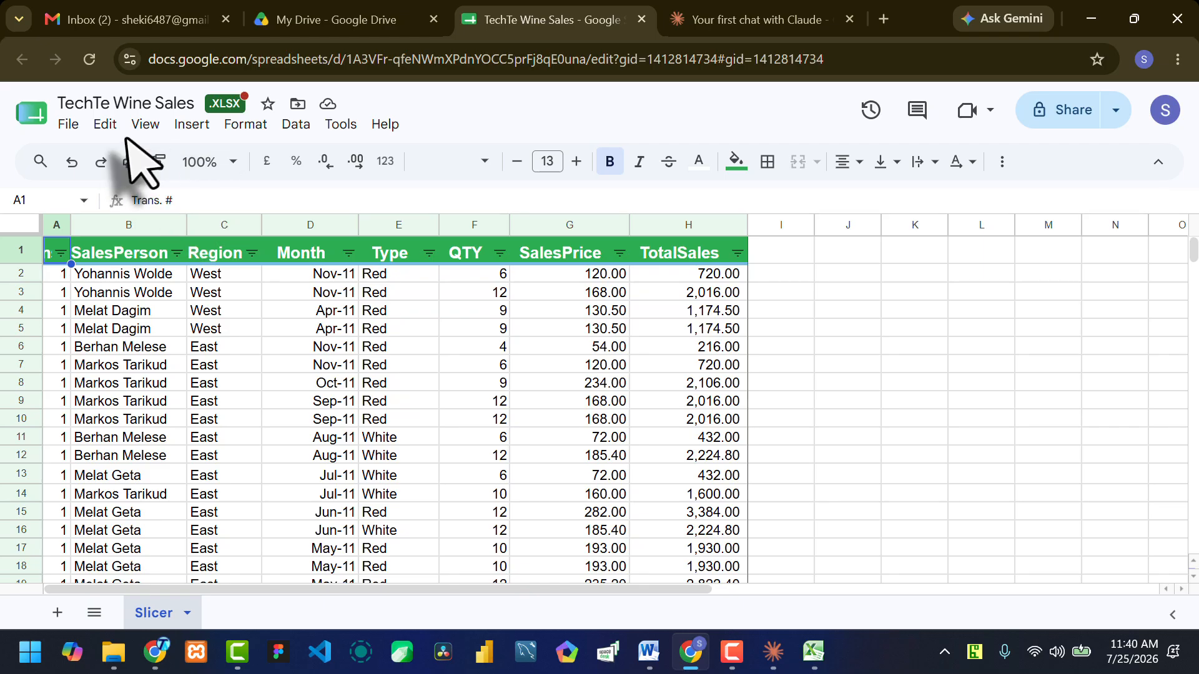
Step: Share the TechTe Wine Sales spreadsheet with anyone who has the link as Viewer, copy the link, and finish sharing
left_click(68, 124)
mouse_move(144, 331)
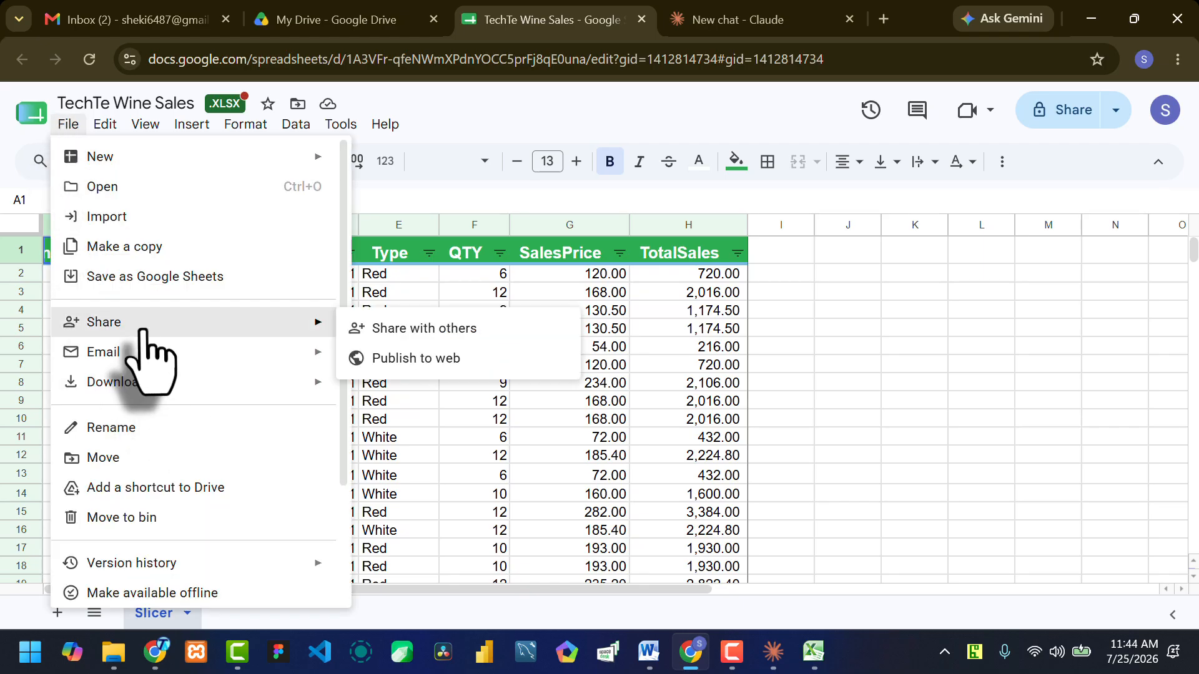
left_click(409, 329)
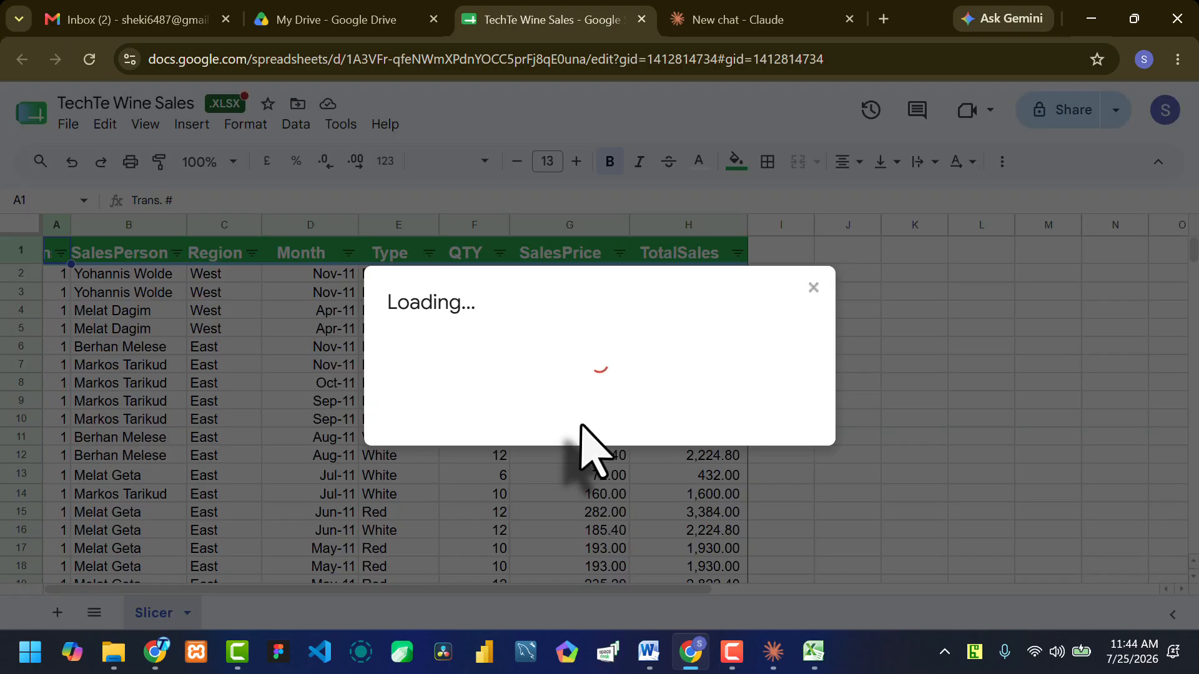
left_click(465, 431)
left_click(499, 519)
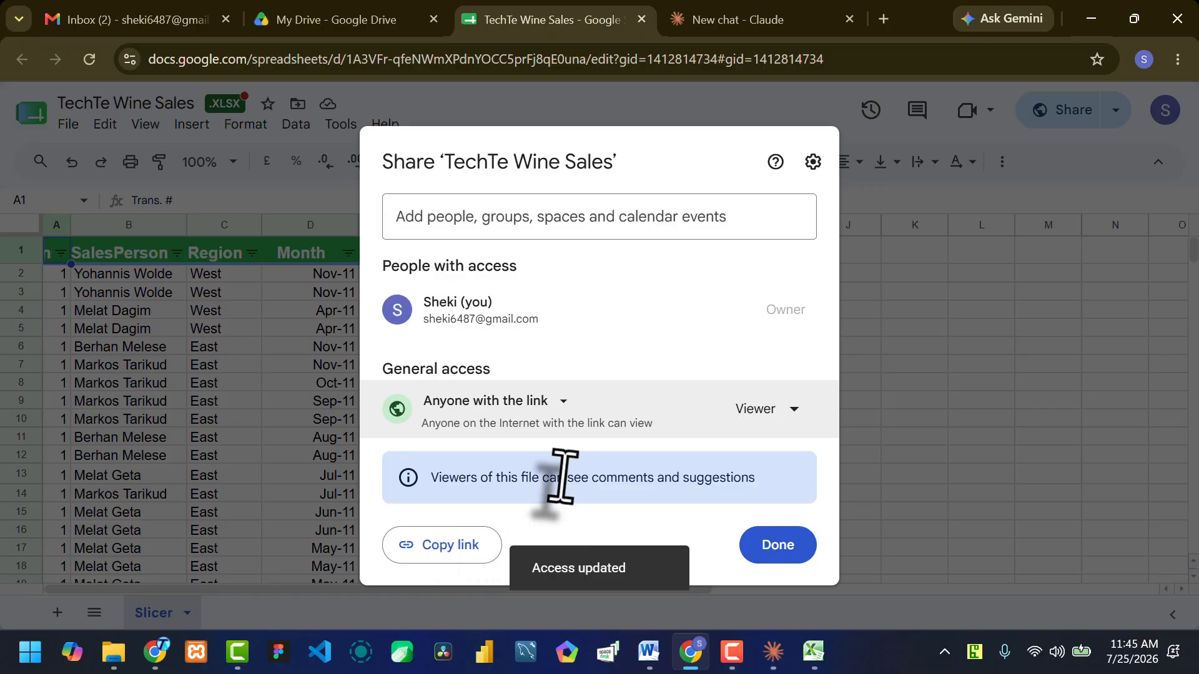
left_click(439, 549)
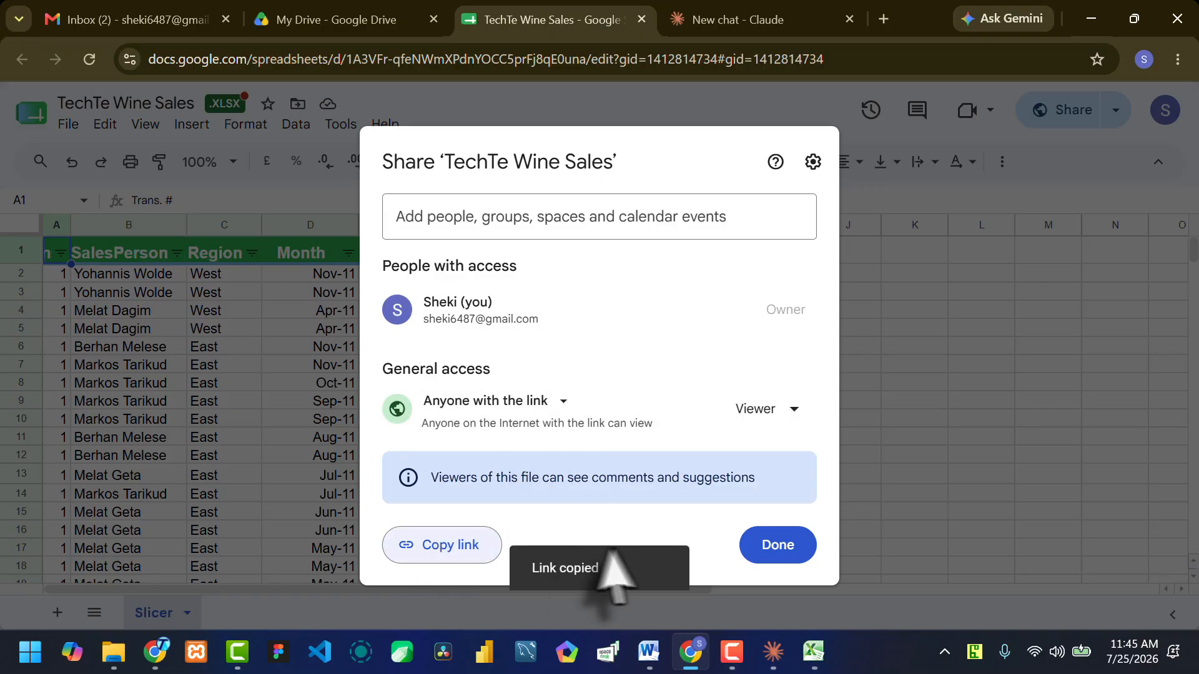
left_click(776, 550)
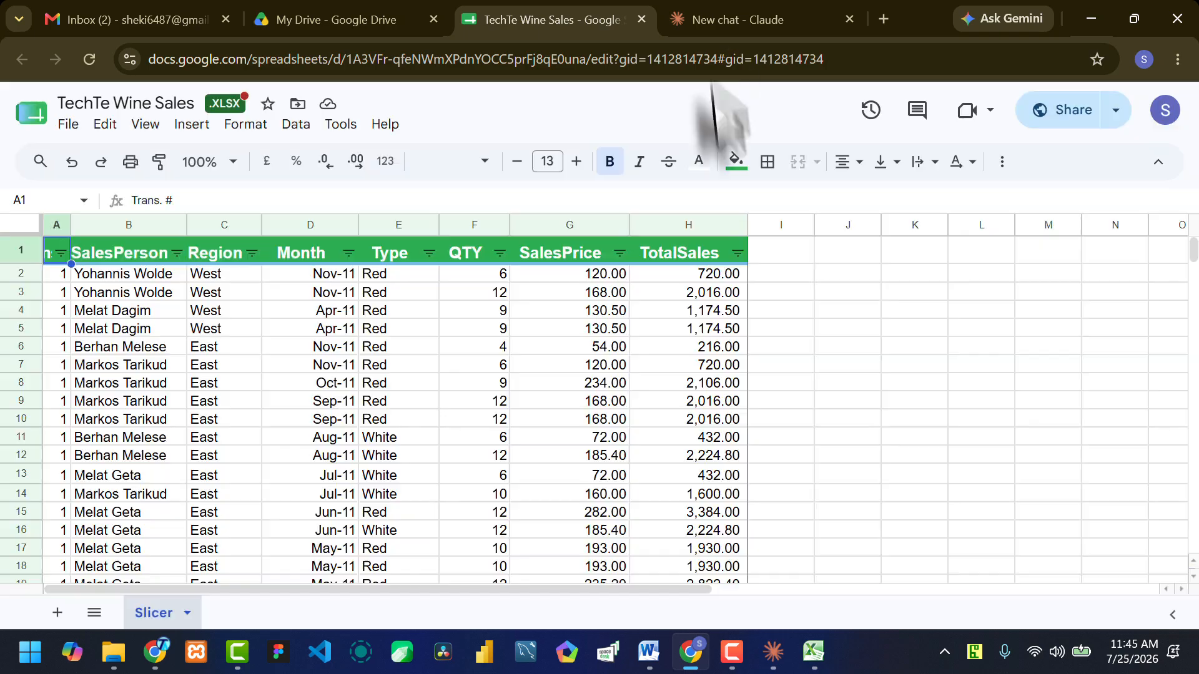
Step: Switch to Claude's new chat, dismiss the split view tip, and paste the copied spreadsheet link into the message
left_click(731, 20)
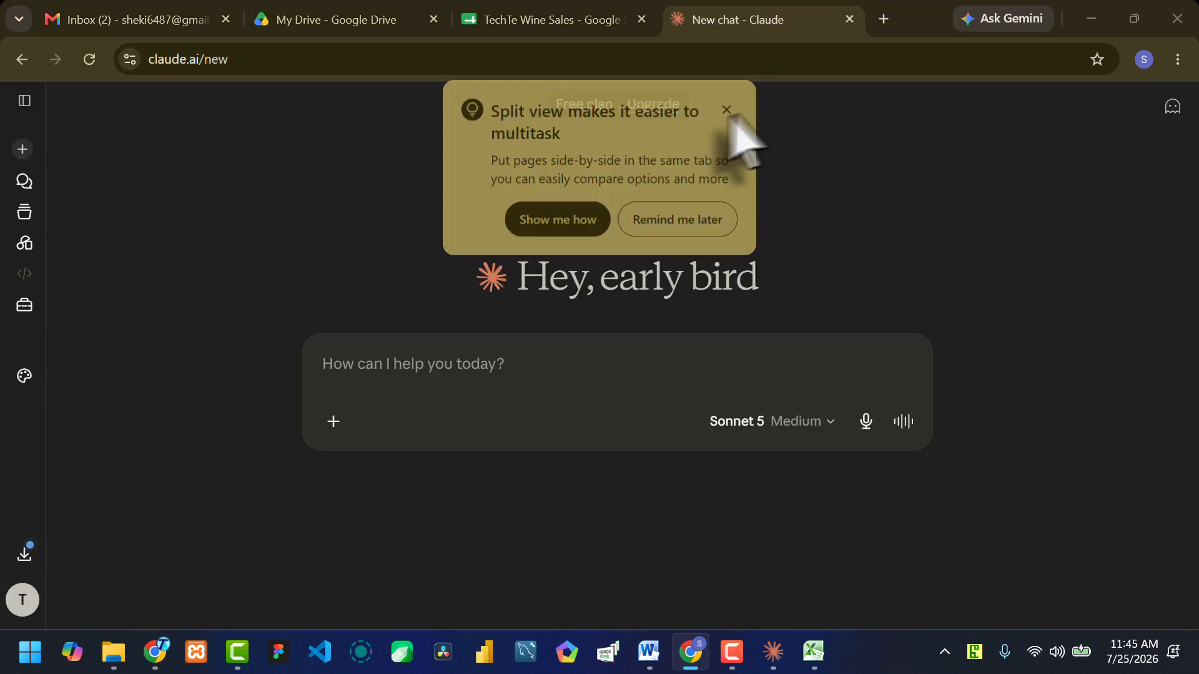
left_click(728, 108)
right_click(340, 364)
left_click(357, 414)
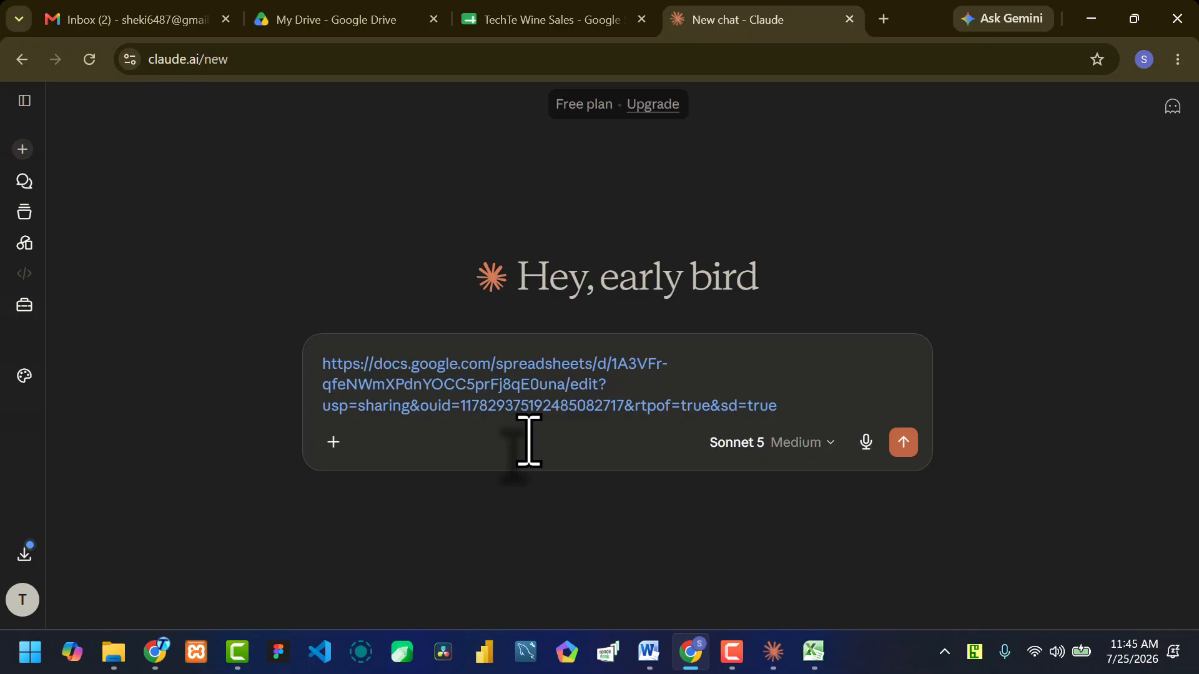
Step: Copy the "Analyze the attached spreadsheet data" paragraph from Word, add "So get and" plus that paragraph after the link in Claude, and send the message
left_click(649, 651)
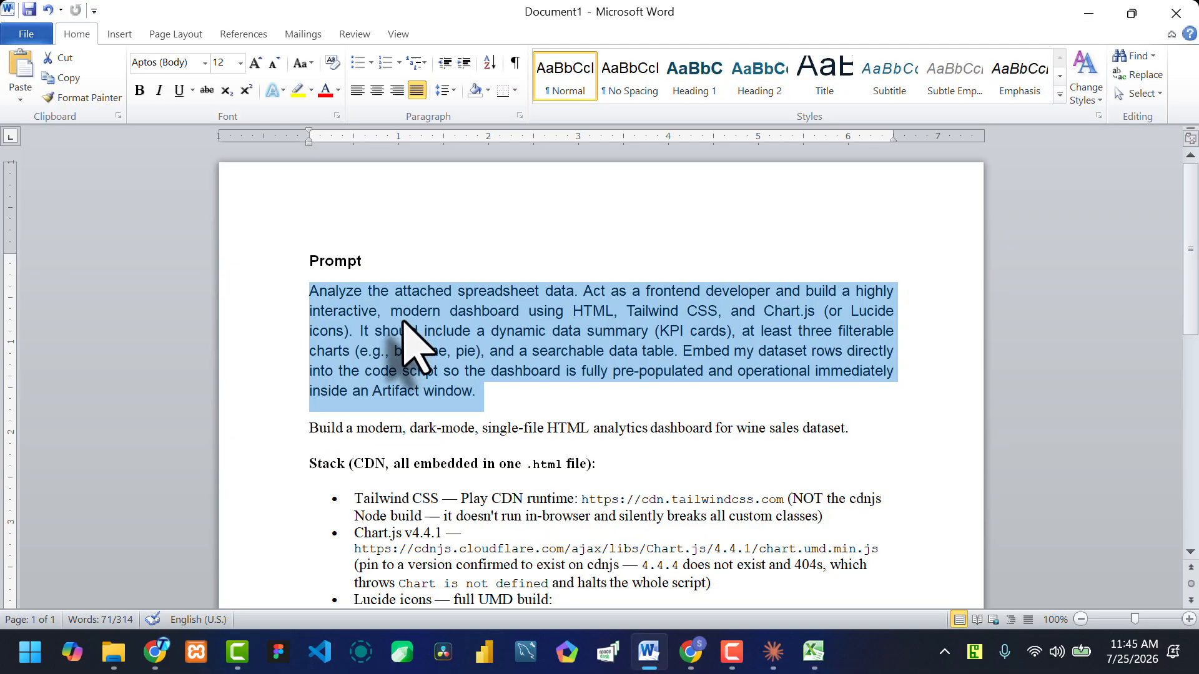
right_click(402, 322)
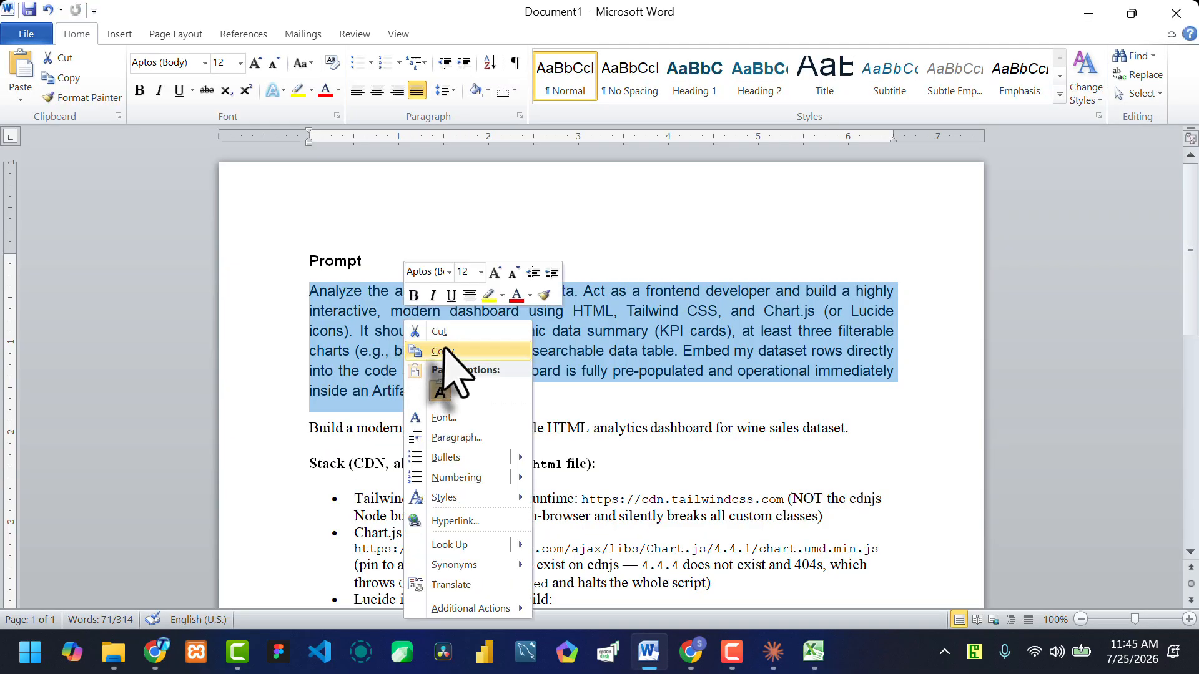
left_click(437, 350)
left_click(1071, 19)
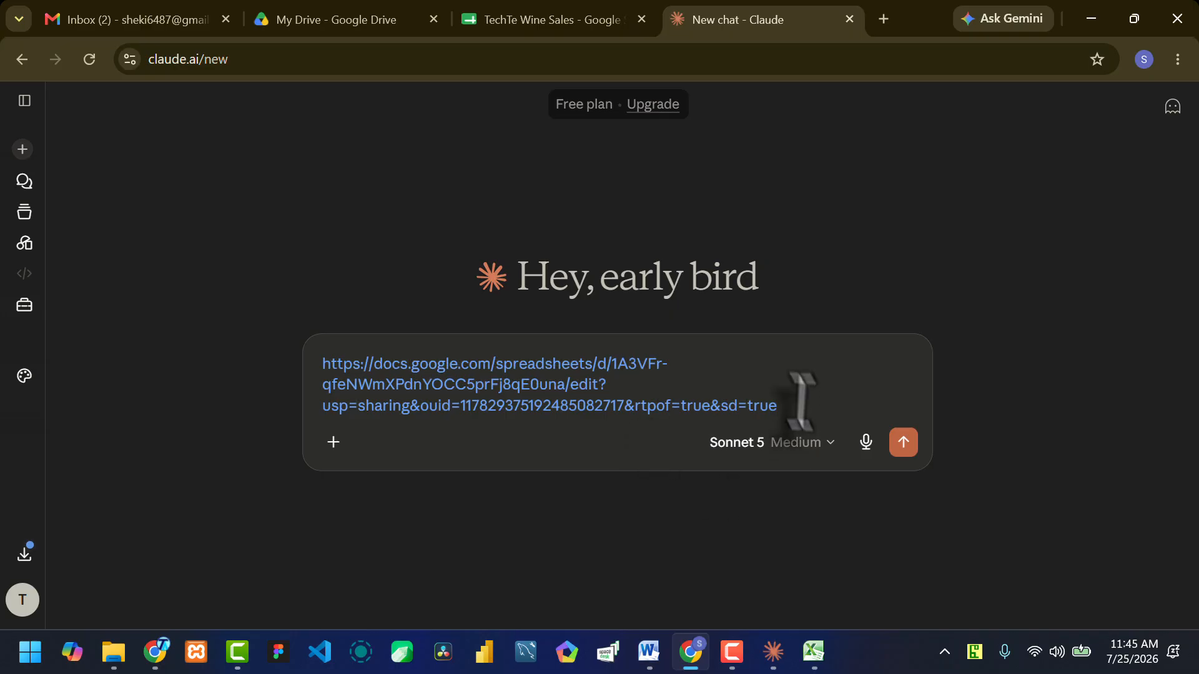
key("ctrl+v")
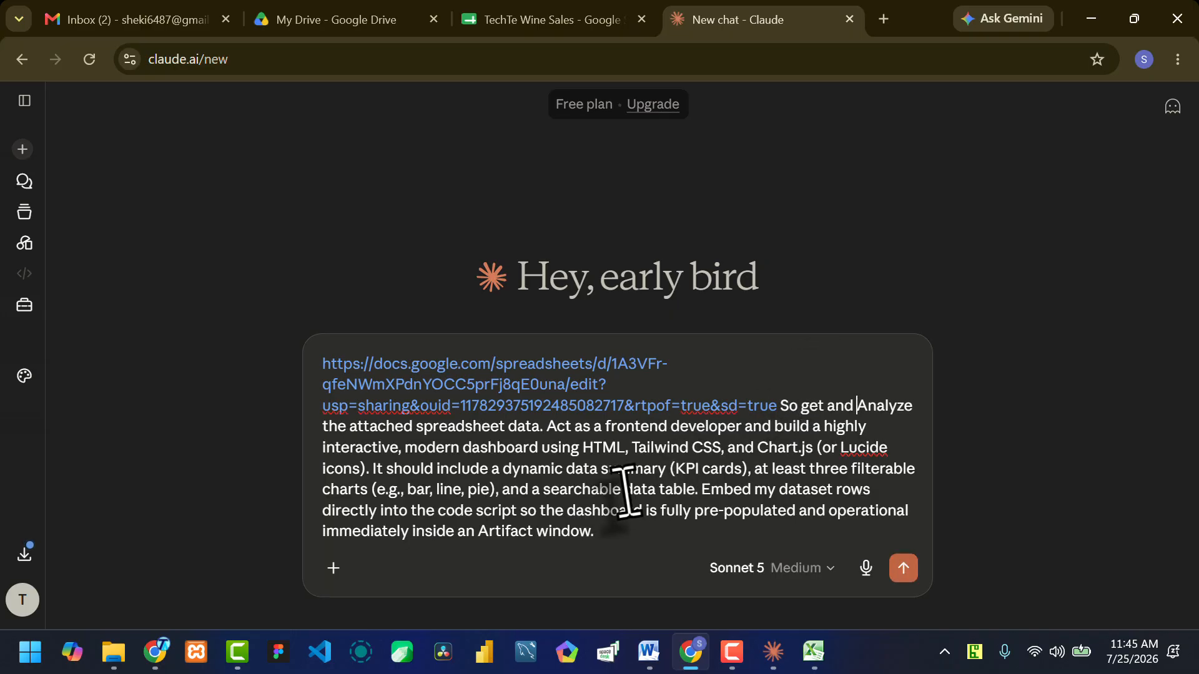
left_click(904, 568)
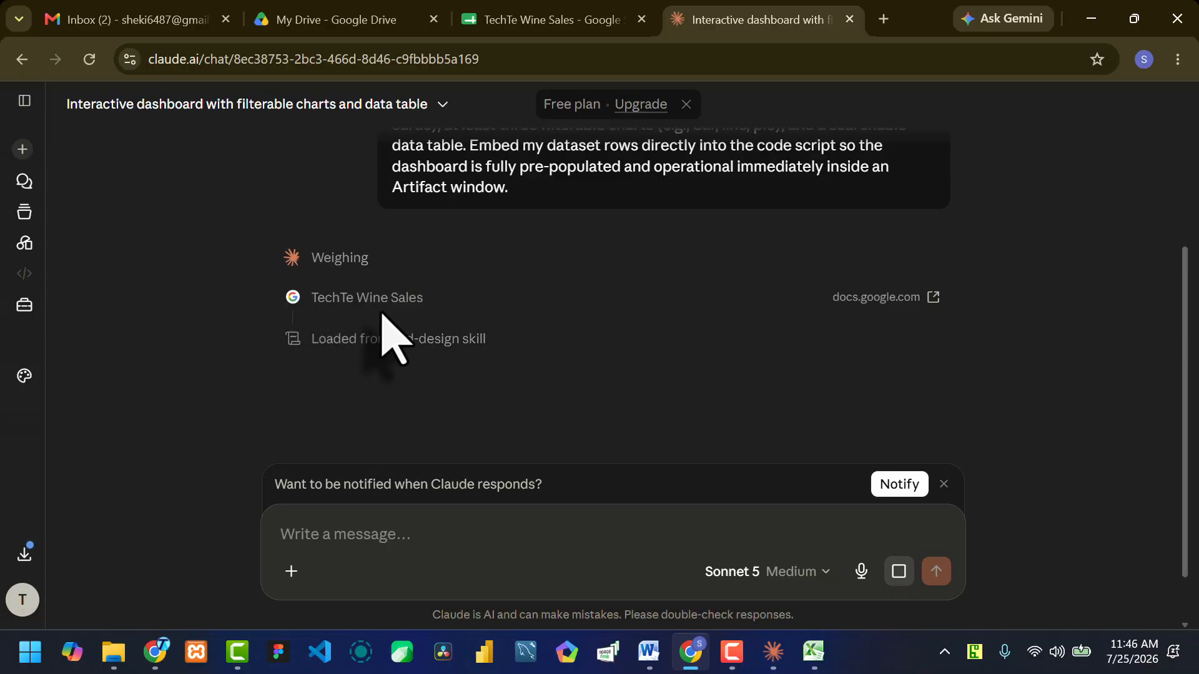
scroll(548, 290, "up", 3)
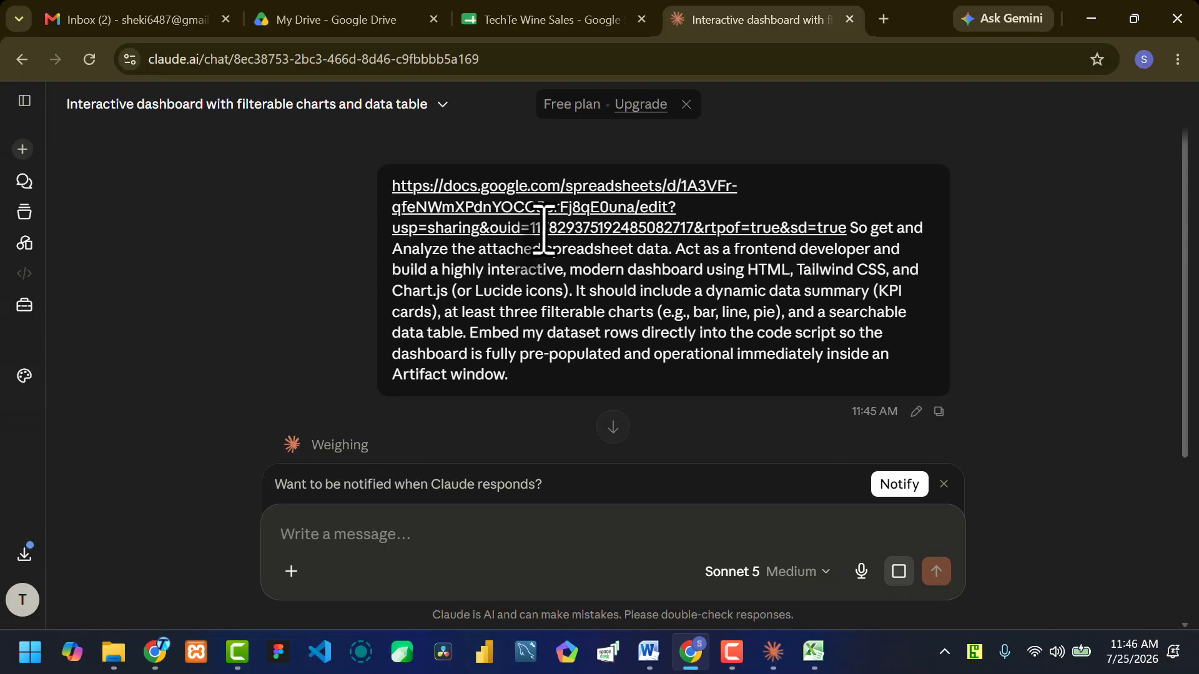
scroll(556, 246, "down", 3)
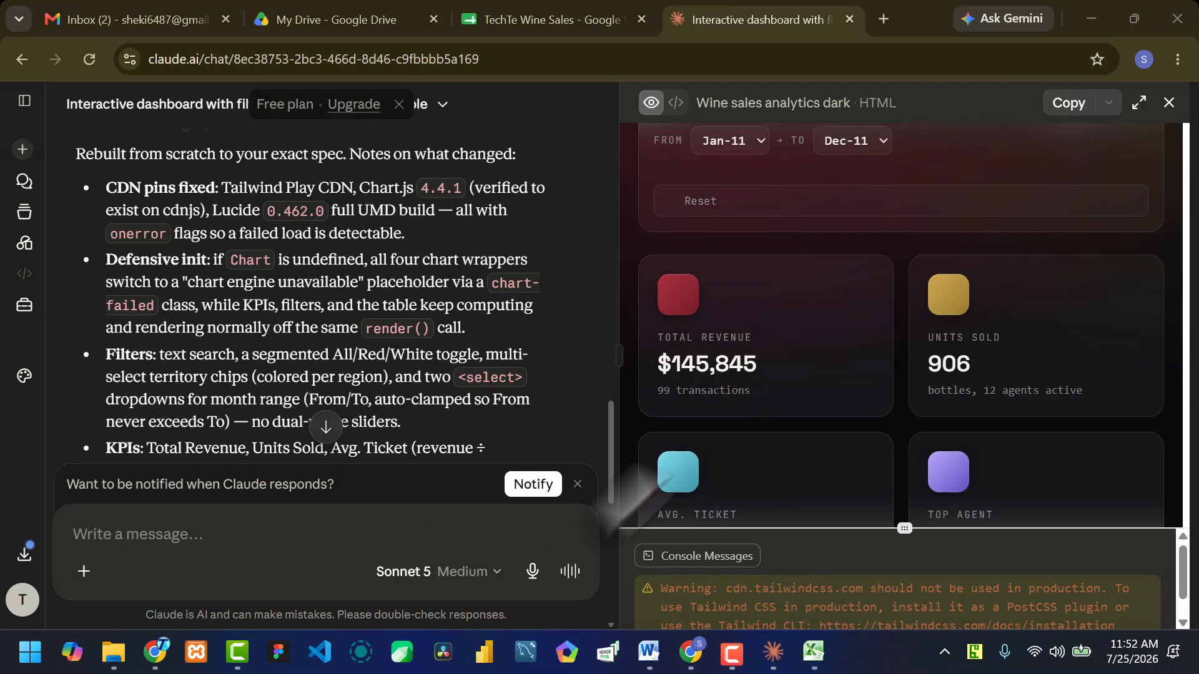
Step: Review the response about the rebuilt dashboard, expand the Wine sales analytics dark preview, and collapse its console messages area
scroll(365, 398, "down", 6)
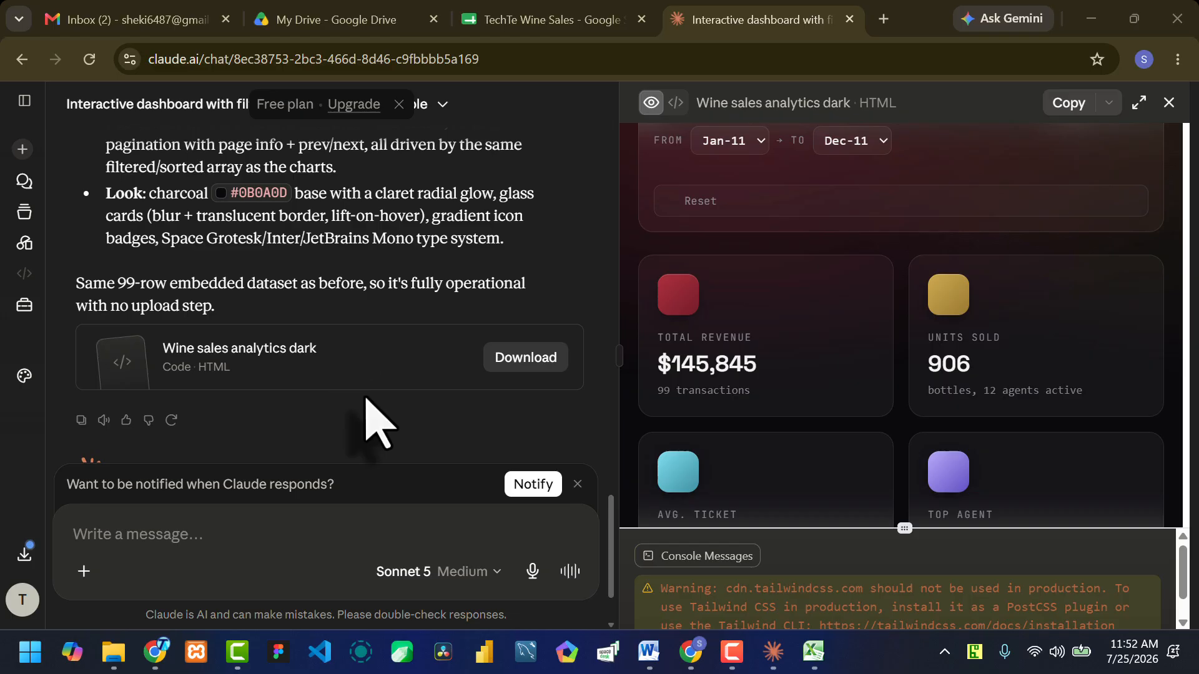
scroll(1121, 156, "up", 5)
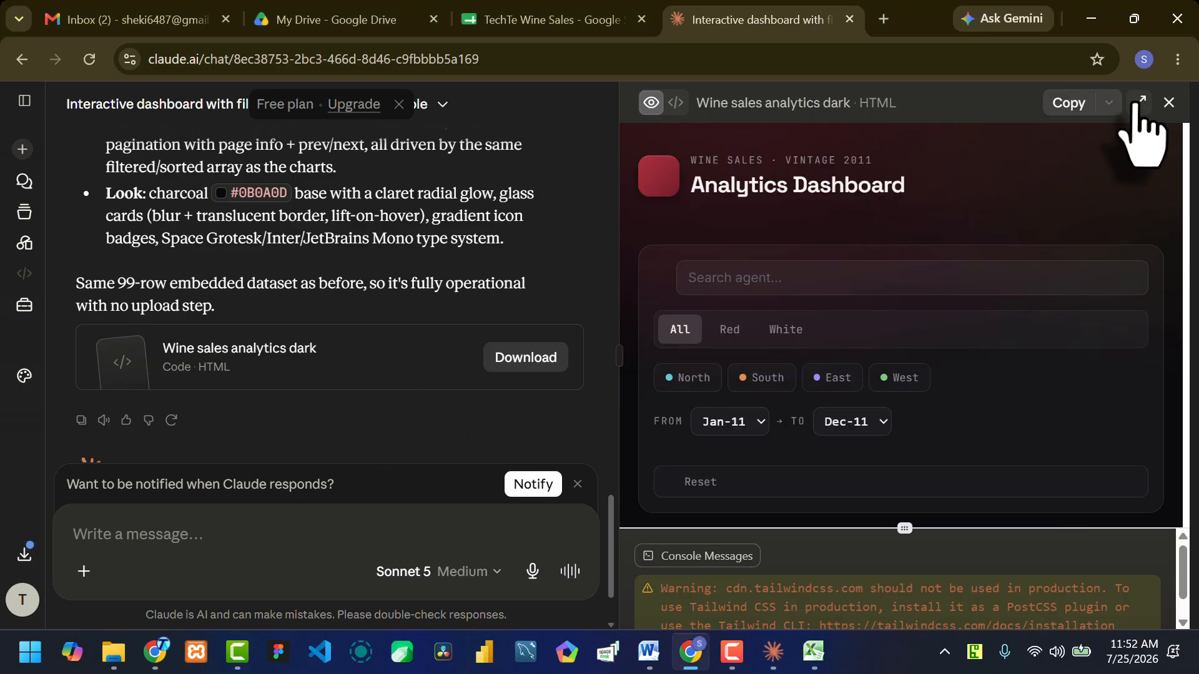
left_click(1138, 102)
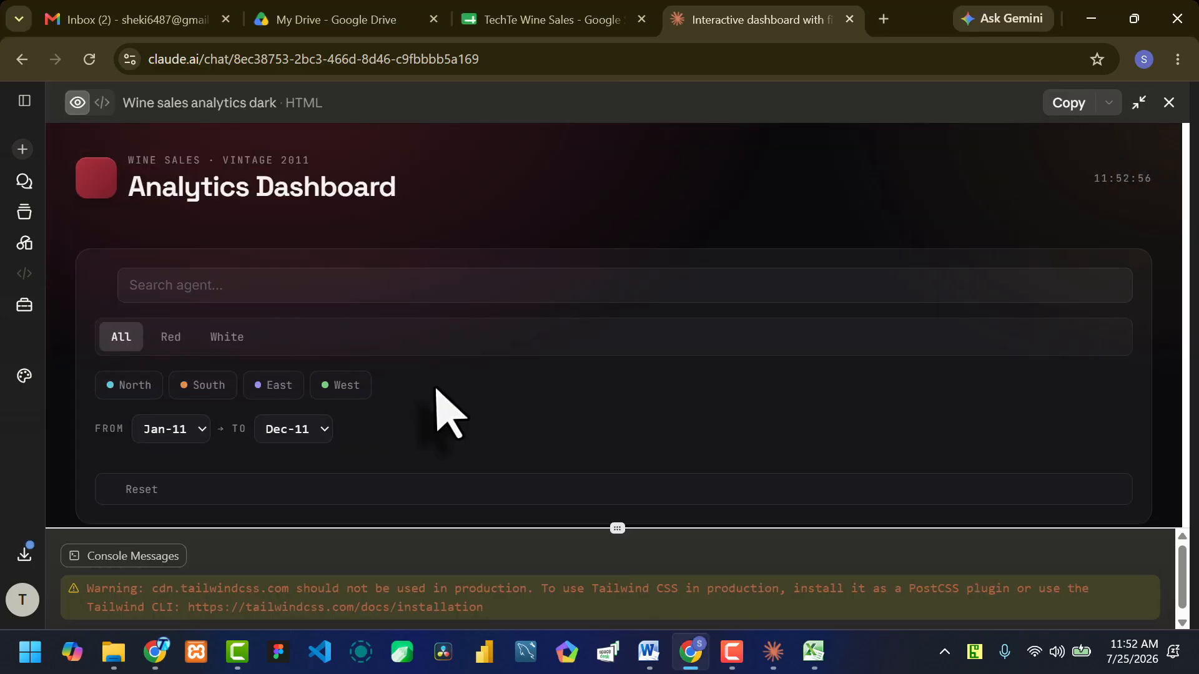
left_click_drag(617, 528, 450, 626)
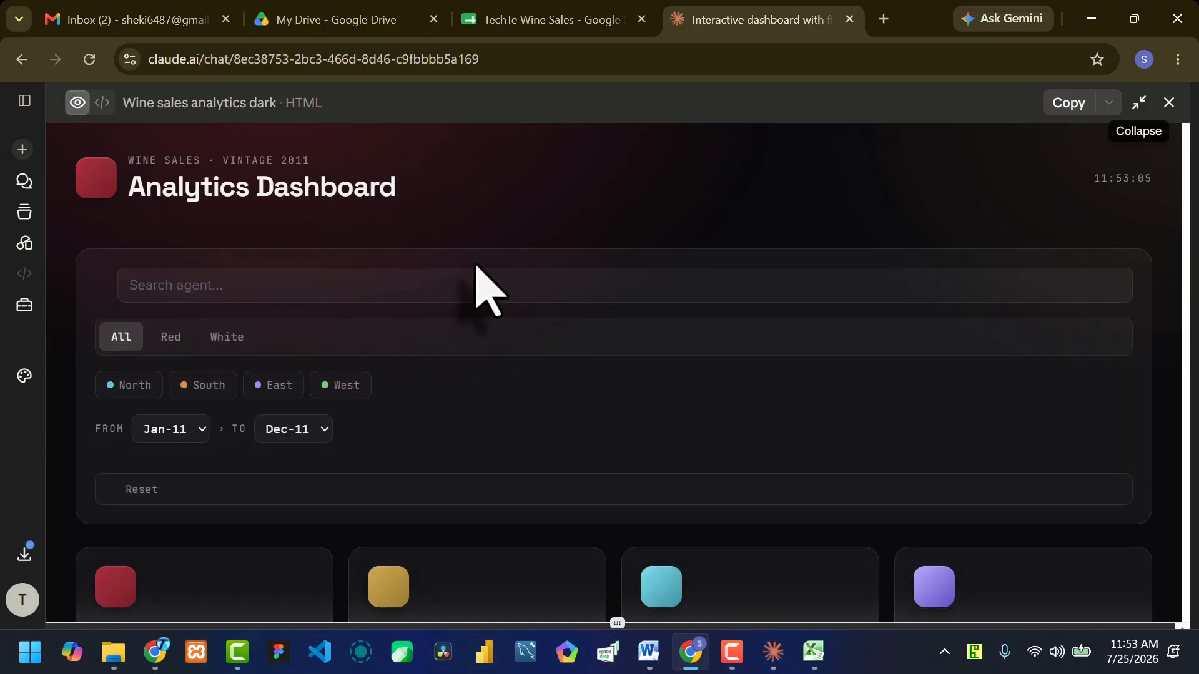
Step: Look over the dashboard's agent search, filter options, KPI cards and revenue charts with all wine types included
scroll(476, 266, "down", 1)
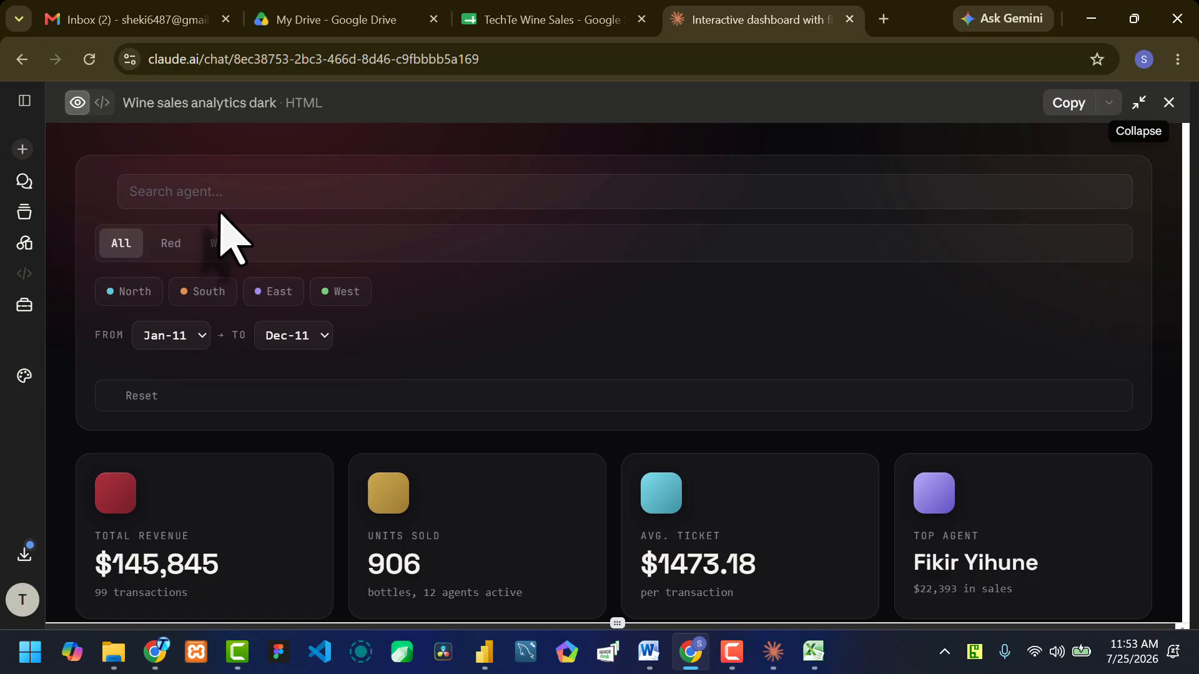
left_click(216, 194)
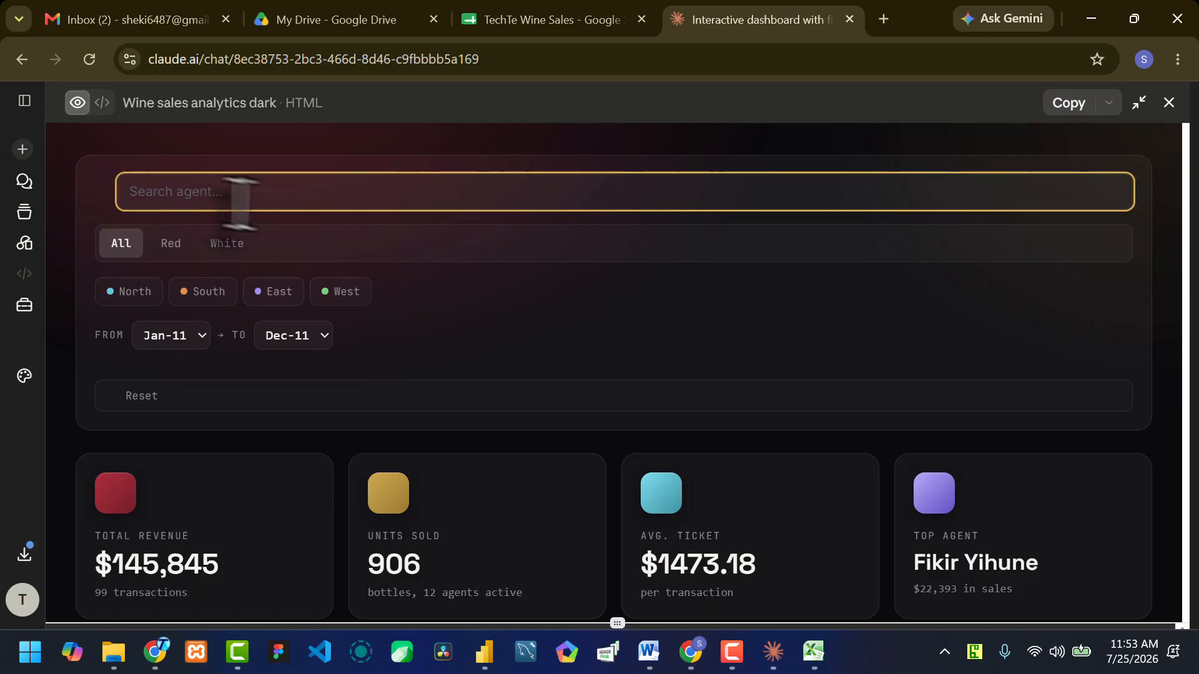
scroll(288, 268, "down", 4)
scroll(300, 289, "up", 2)
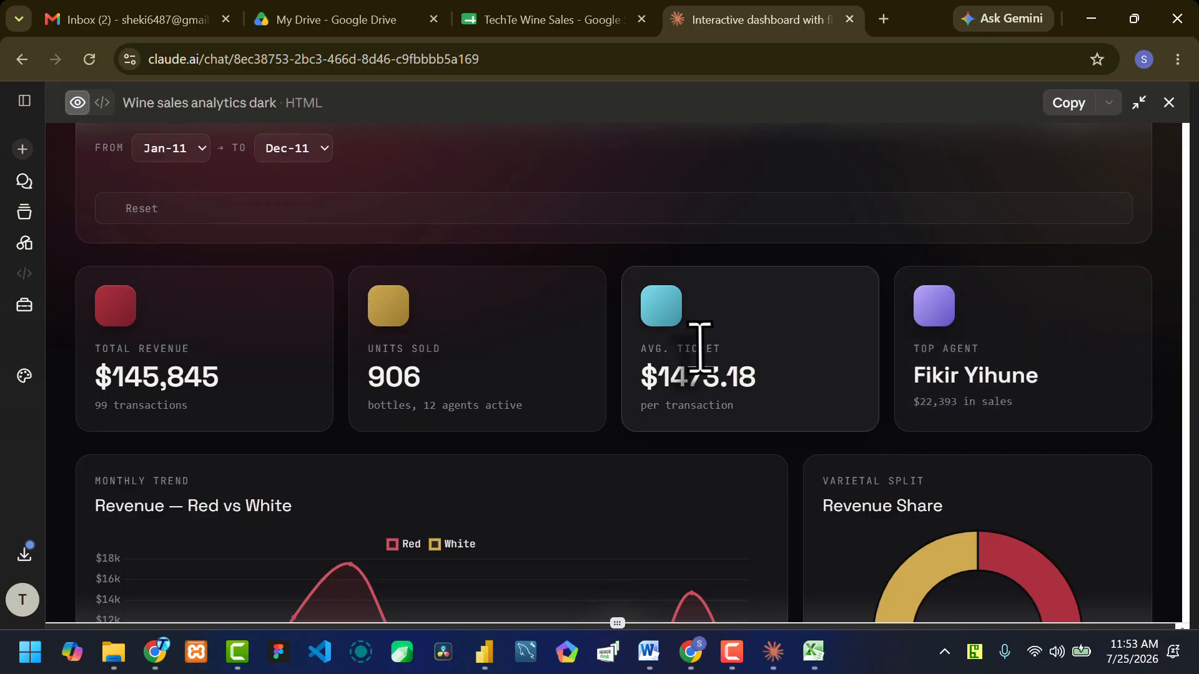
scroll(367, 256, "up", 1)
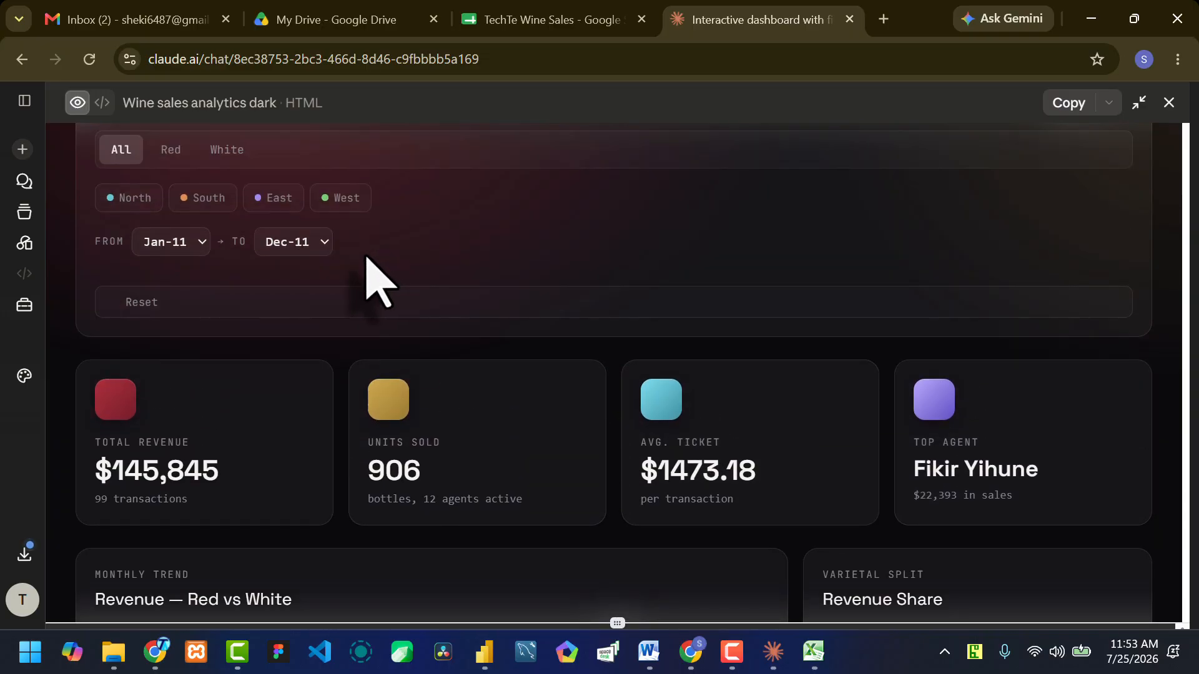
scroll(188, 187, "up", 1)
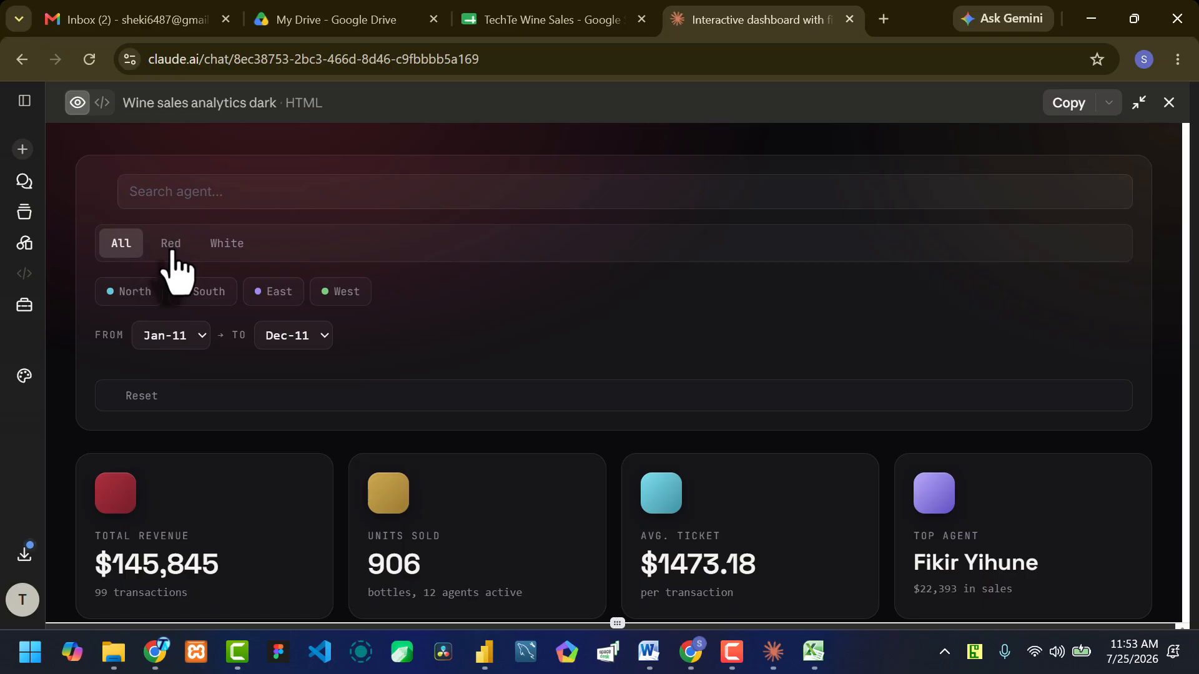
Step: Filter the dashboard to Red wine and examine its KPI cards and the All Sales transaction table
left_click(171, 249)
scroll(342, 337, "down", 2)
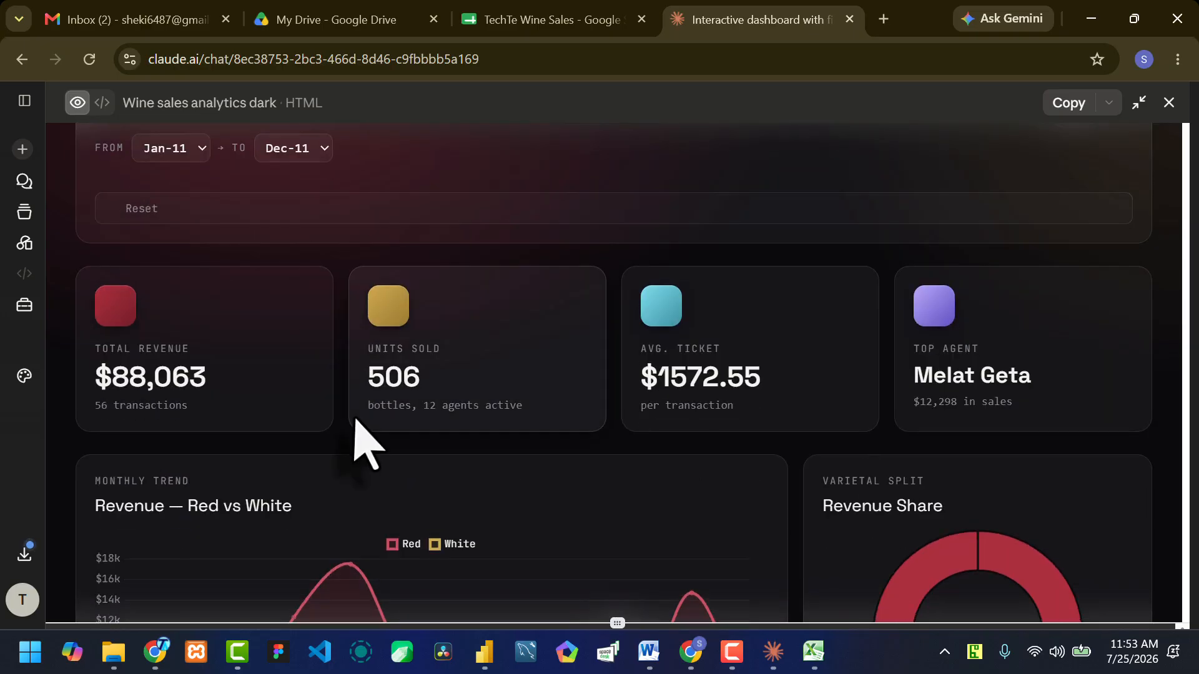
scroll(490, 358, "down", 2)
scroll(503, 406, "down", 12)
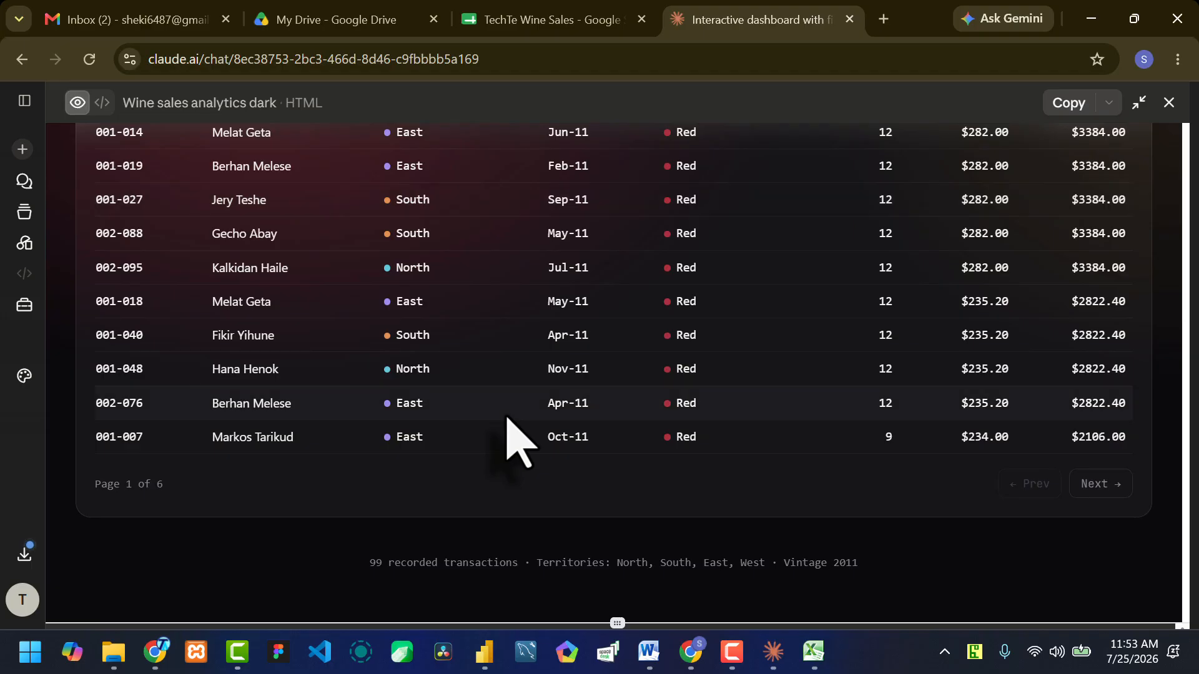
scroll(506, 418, "up", 1)
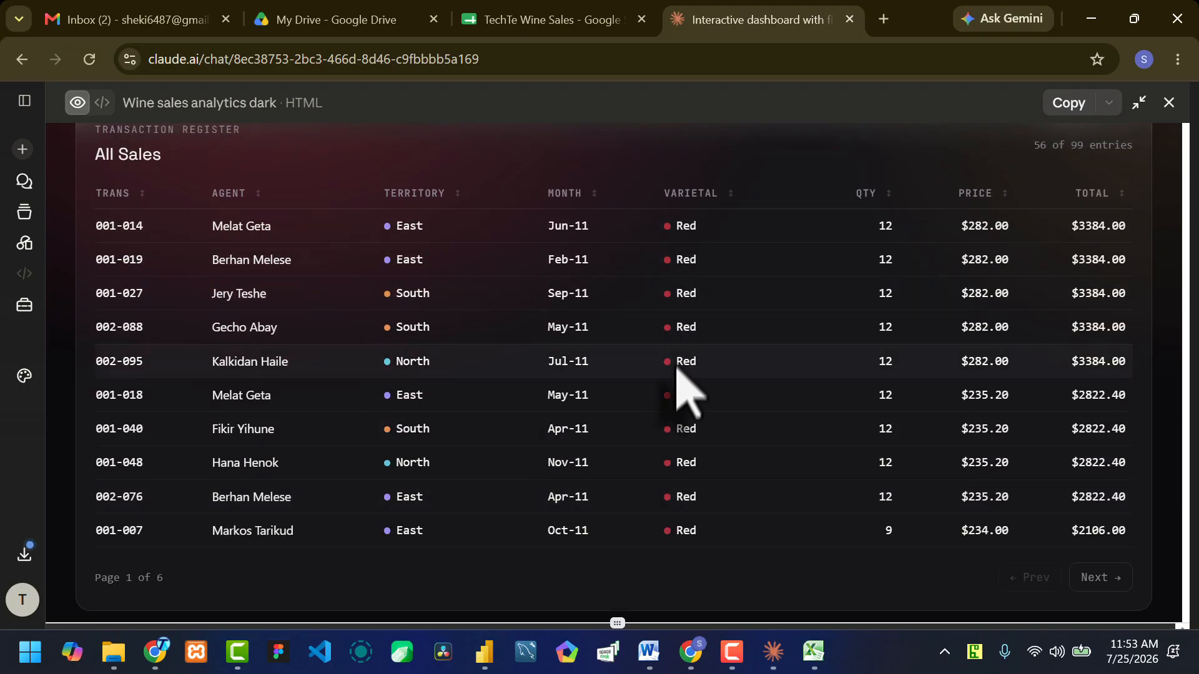
Step: Examine the Revenue Breakdown, Ranked by Revenue, monthly trend and Revenue Share charts for Red wine
scroll(687, 540, "up", 8)
scroll(686, 537, "down", 2)
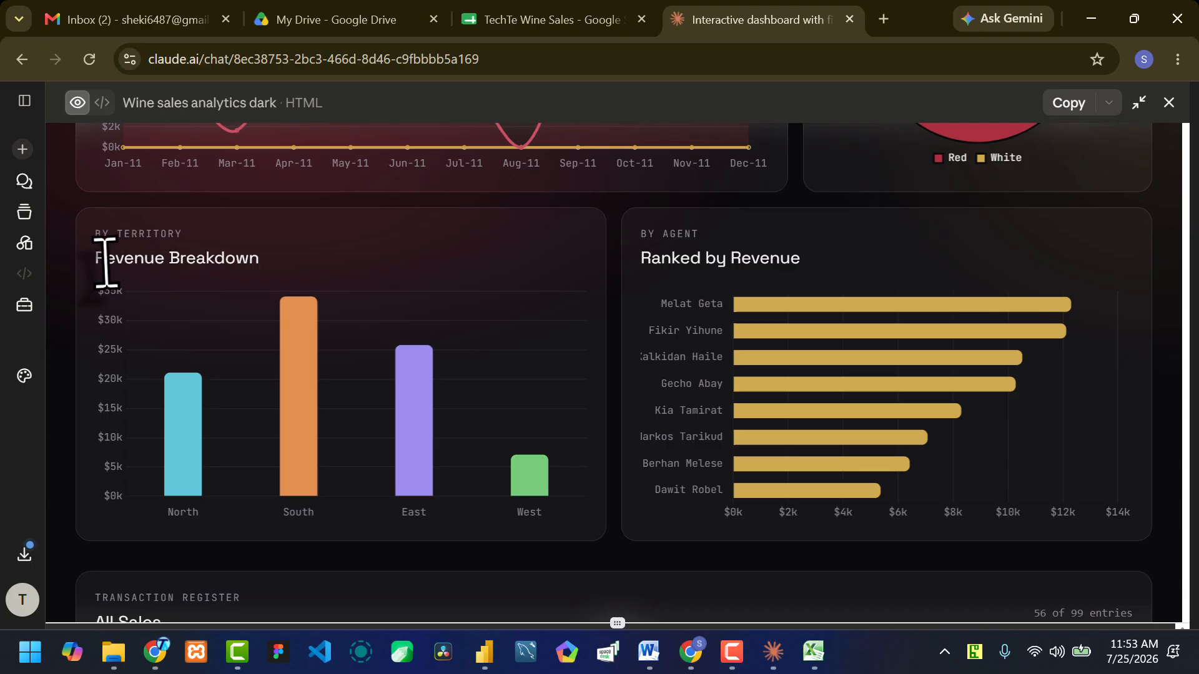
left_click_drag(96, 262, 165, 259)
left_click_drag(642, 258, 768, 309)
scroll(663, 343, "down", 3)
scroll(663, 340, "up", 8)
scroll(647, 316, "down", 3)
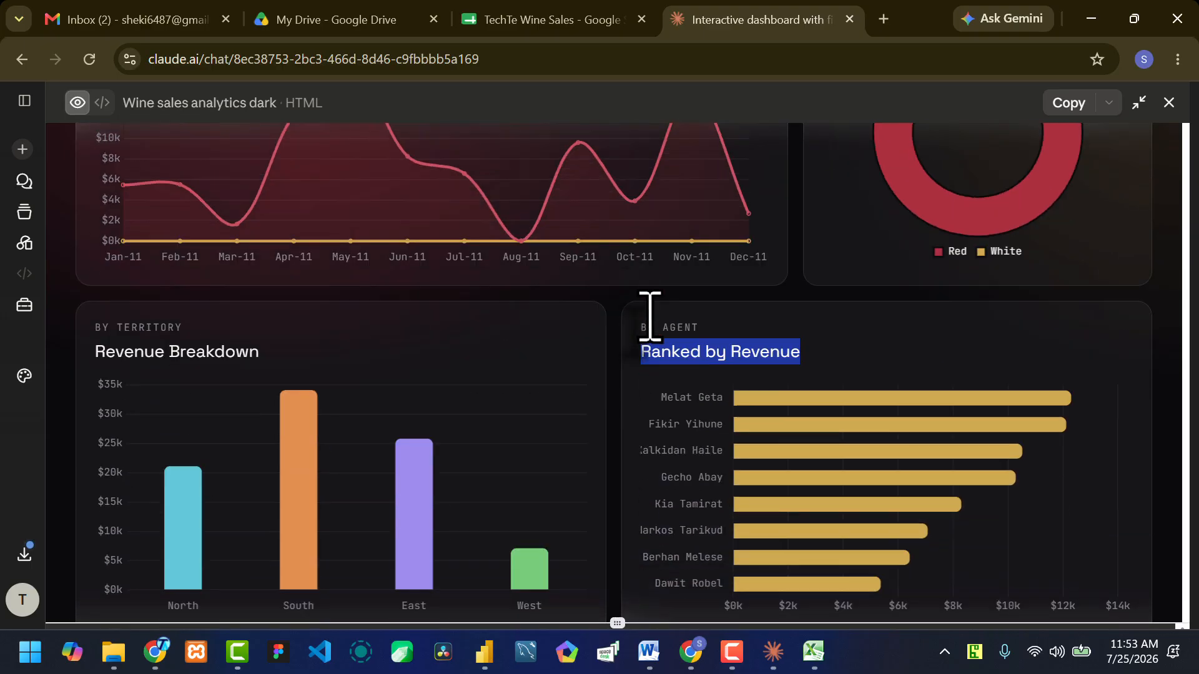
scroll(646, 331, "up", 6)
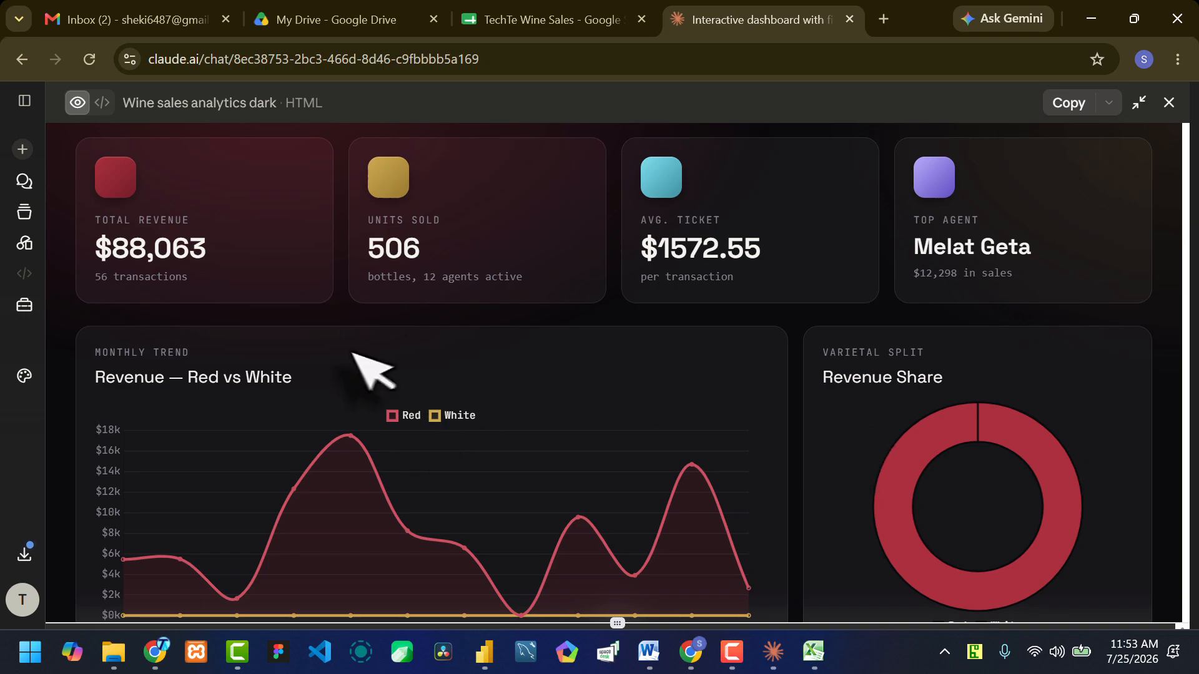
scroll(397, 454, "down", 2)
scroll(395, 456, "up", 7)
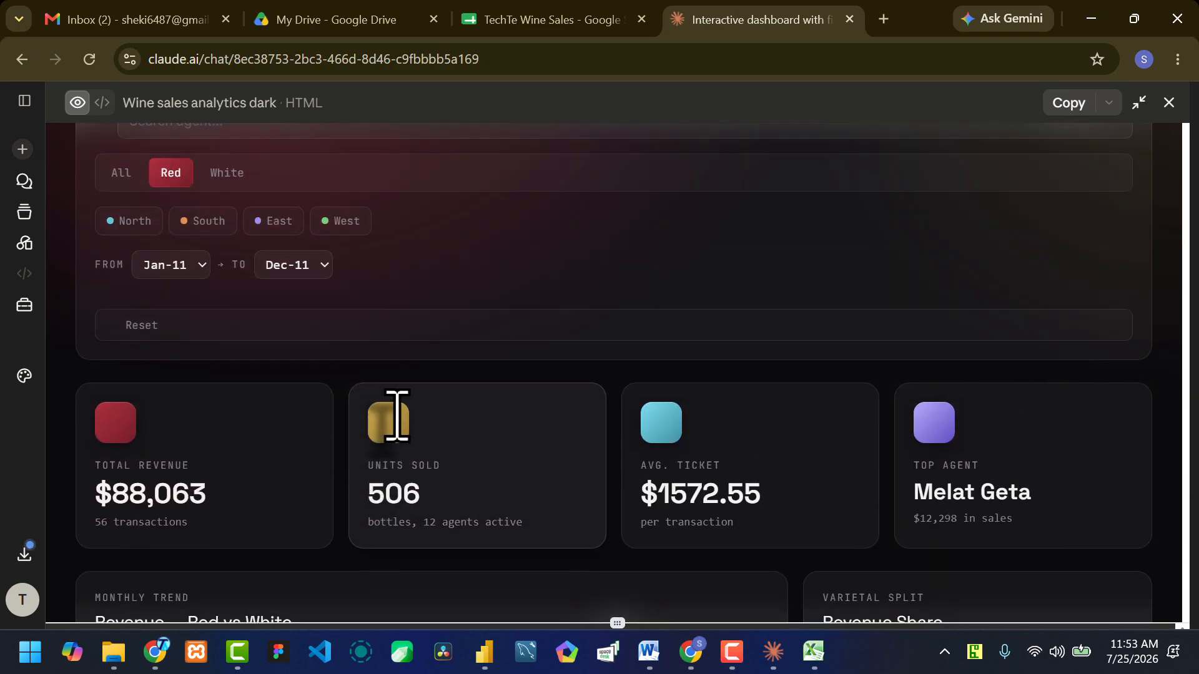
Step: Filter the dashboard to White wine
left_click(226, 304)
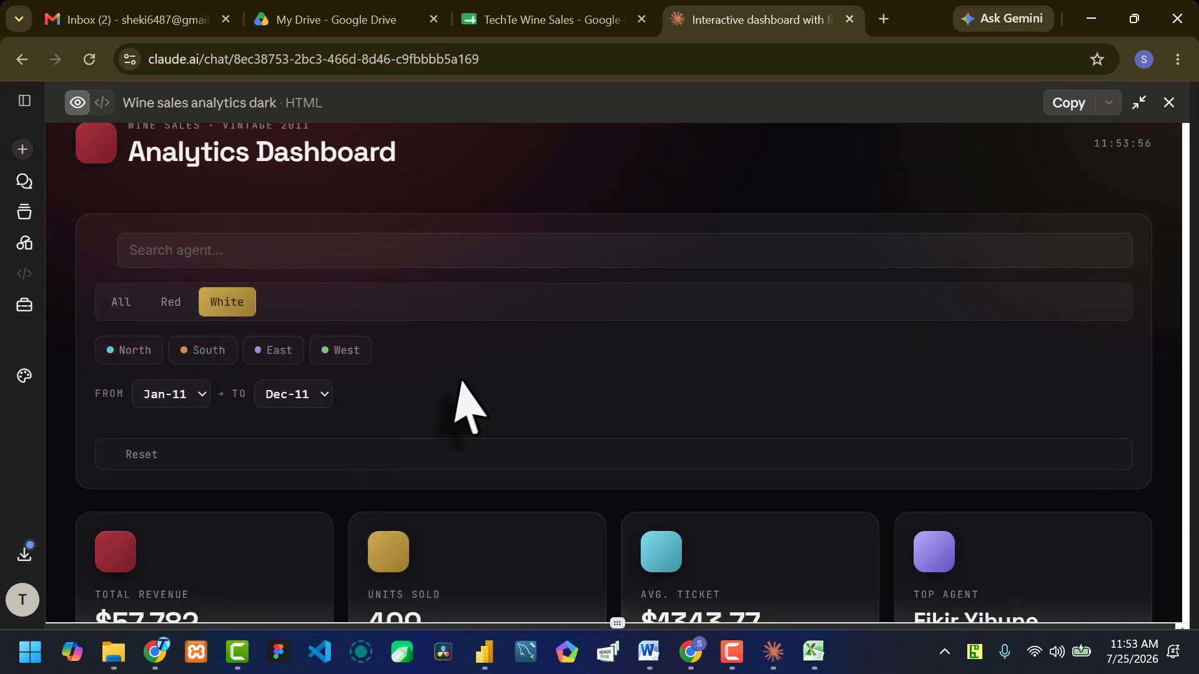
Step: Examine the Revenue Breakdown and Ranked by Revenue charts and the All Sales transaction table for White wine
scroll(469, 401, "down", 3)
scroll(121, 390, "down", 7)
scroll(535, 321, "down", 12)
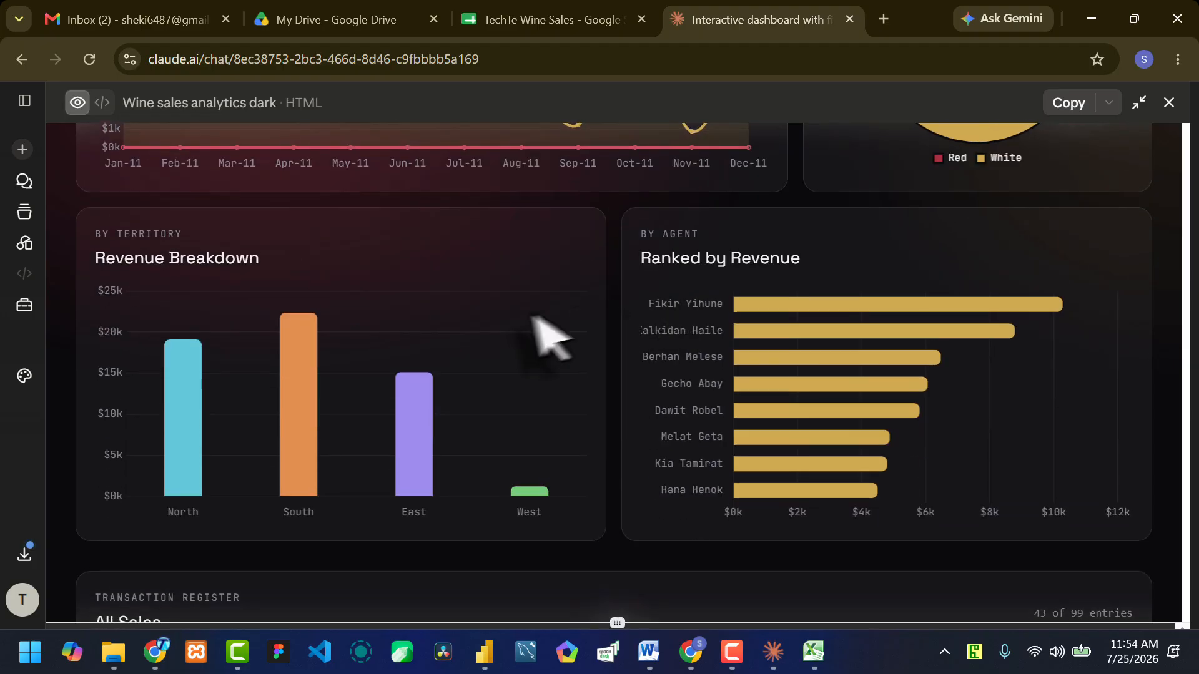
scroll(535, 308, "up", 3)
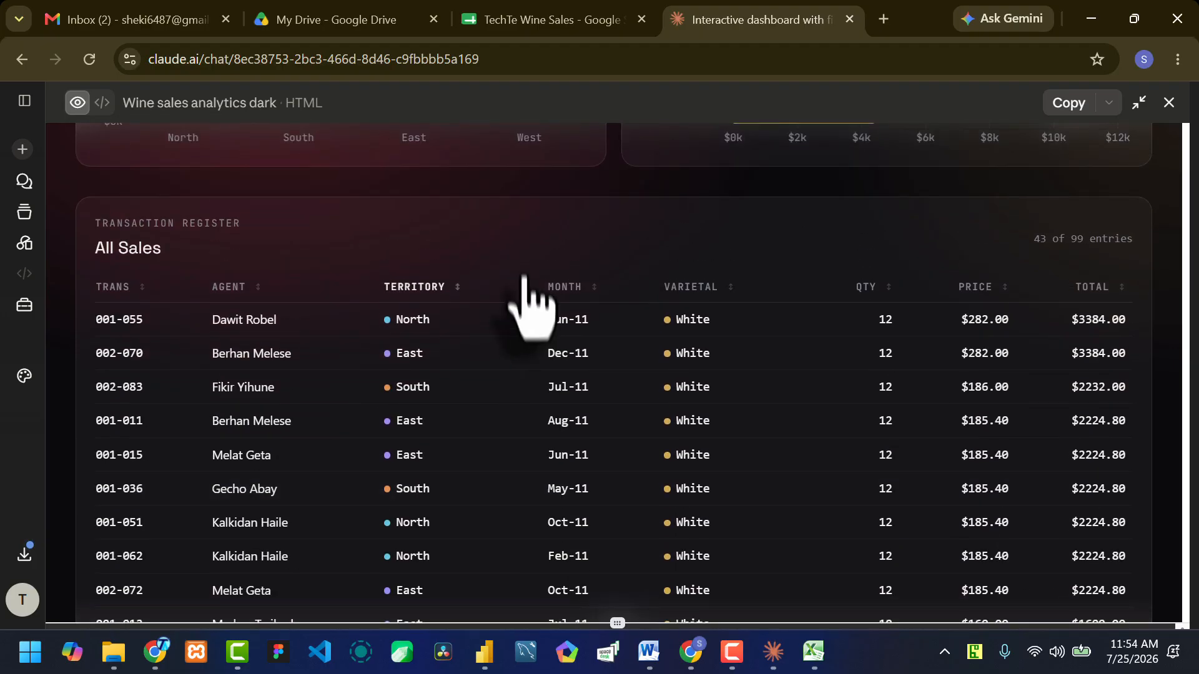
scroll(701, 361, "down", 3)
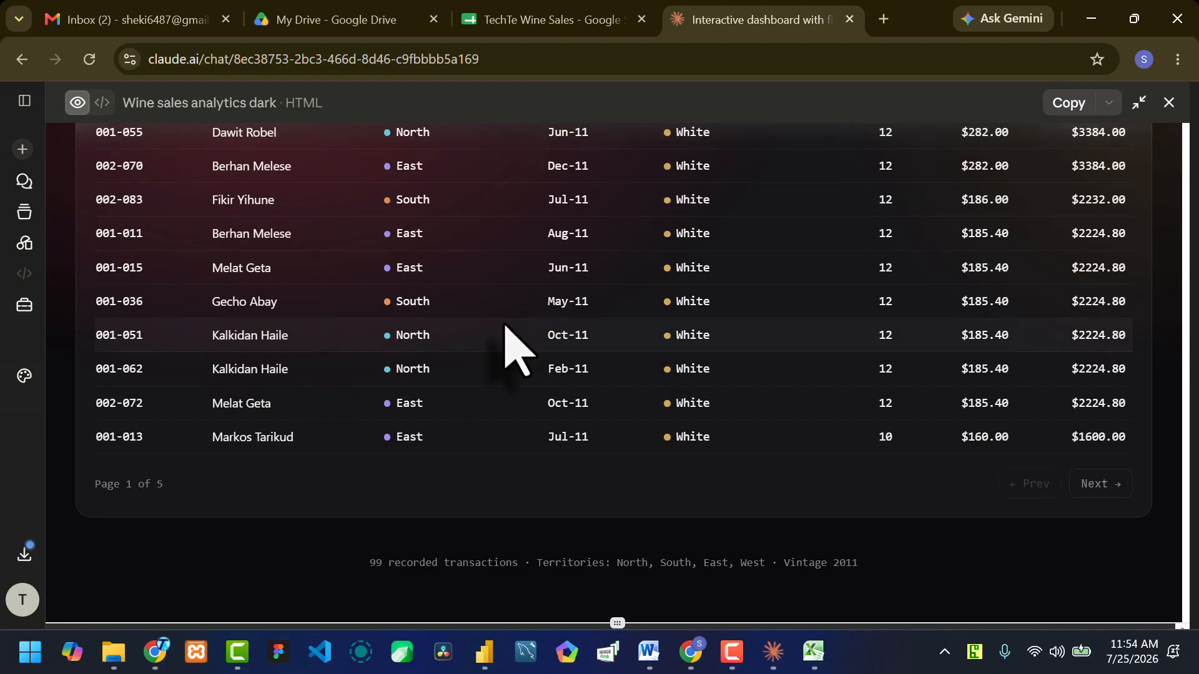
scroll(503, 331, "up", 10)
scroll(495, 381, "down", 6)
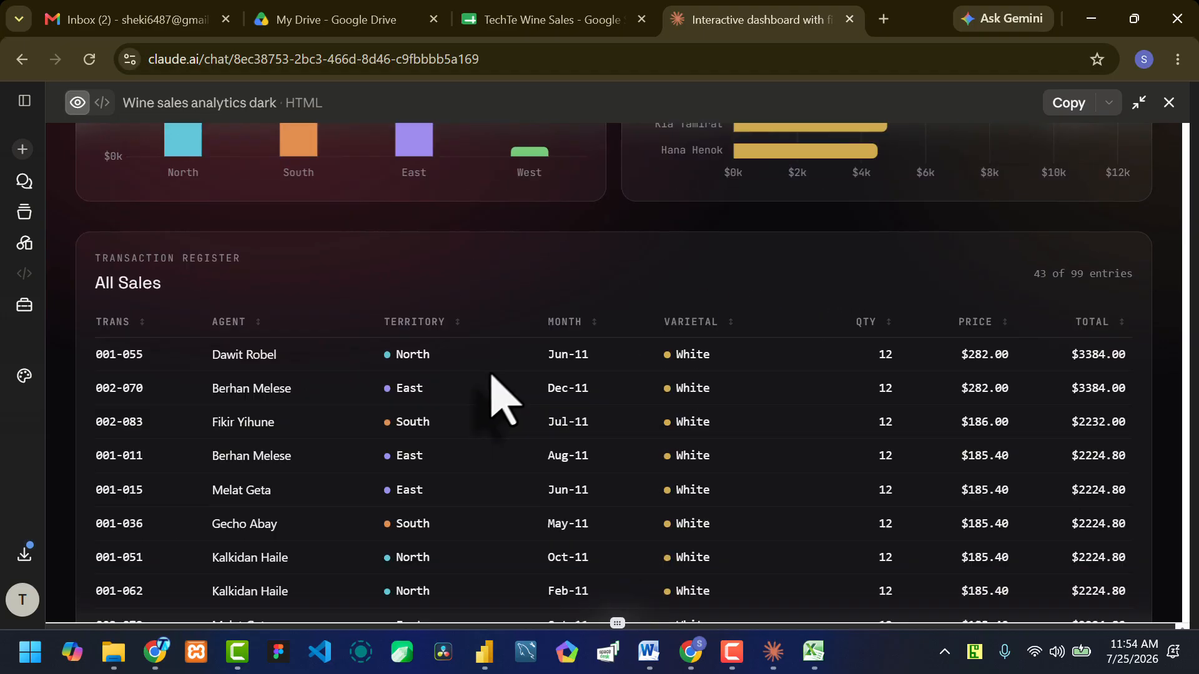
scroll(503, 399, "down", 3)
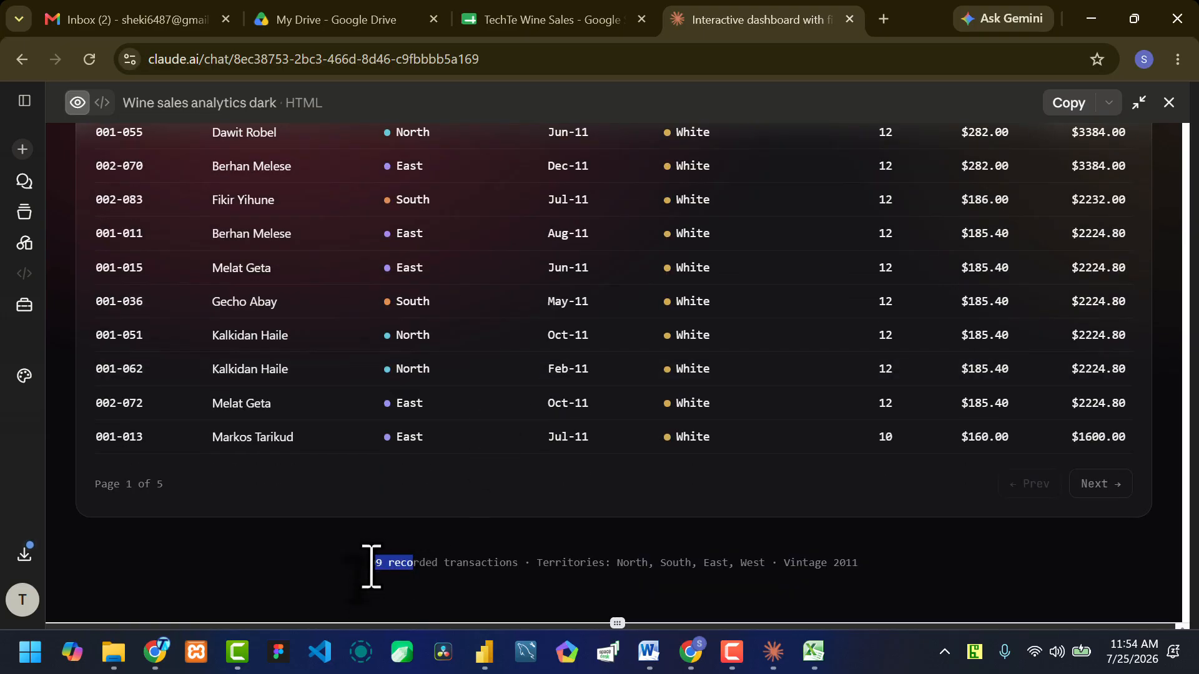
left_click(423, 491)
Step: Check the month choices for the start of the date range without changing the selection
scroll(424, 490, "up", 20)
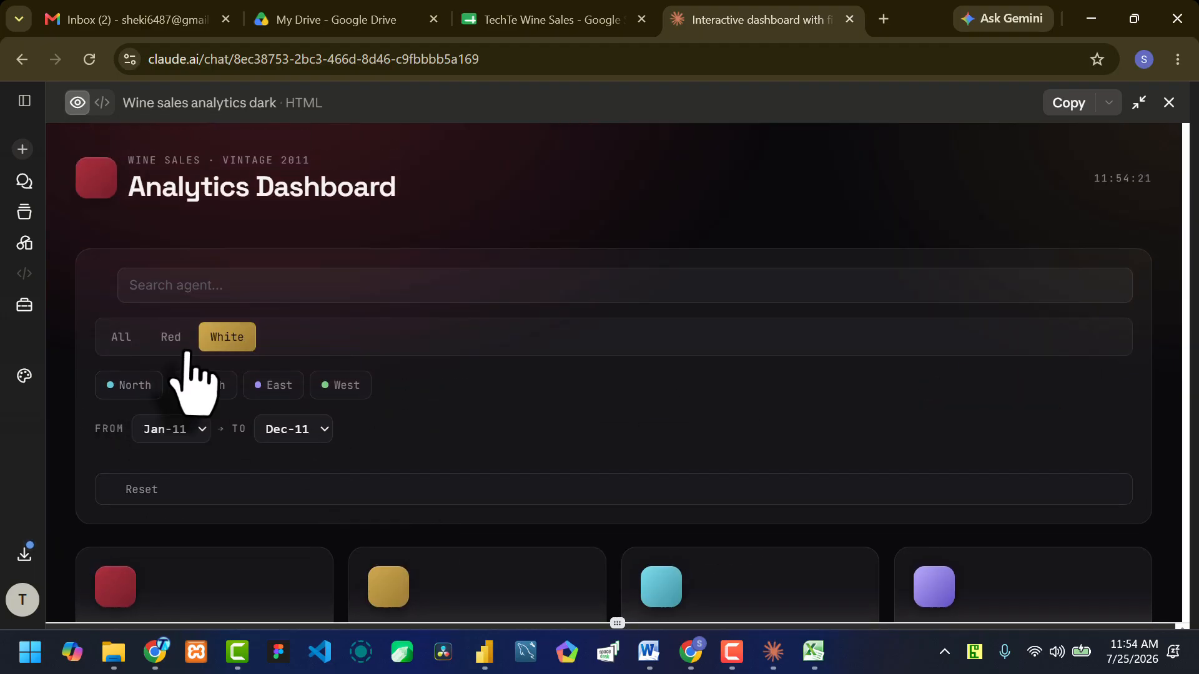
scroll(193, 375, "down", 1)
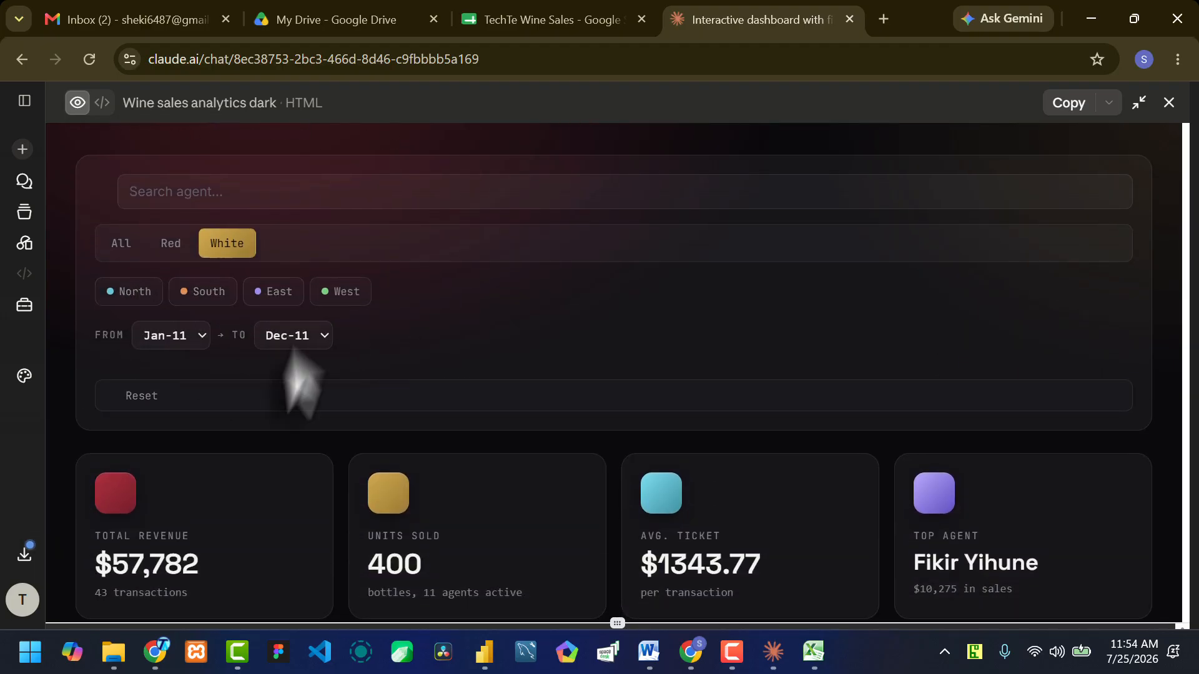
left_click(201, 337)
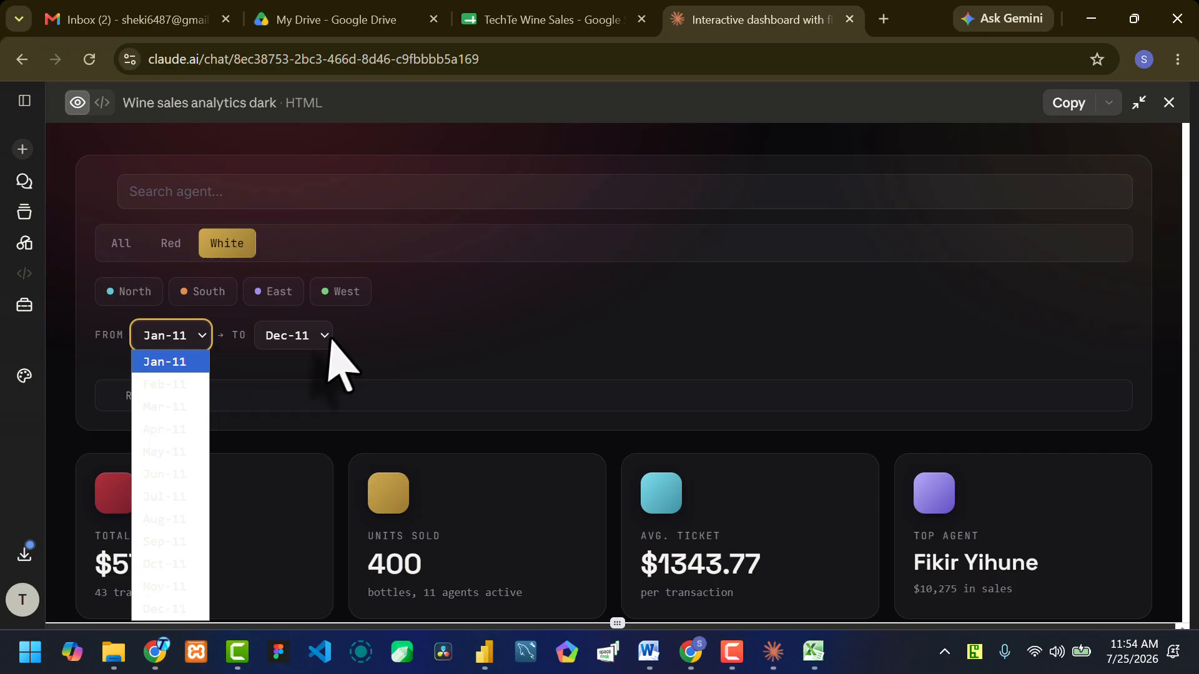
left_click(256, 367)
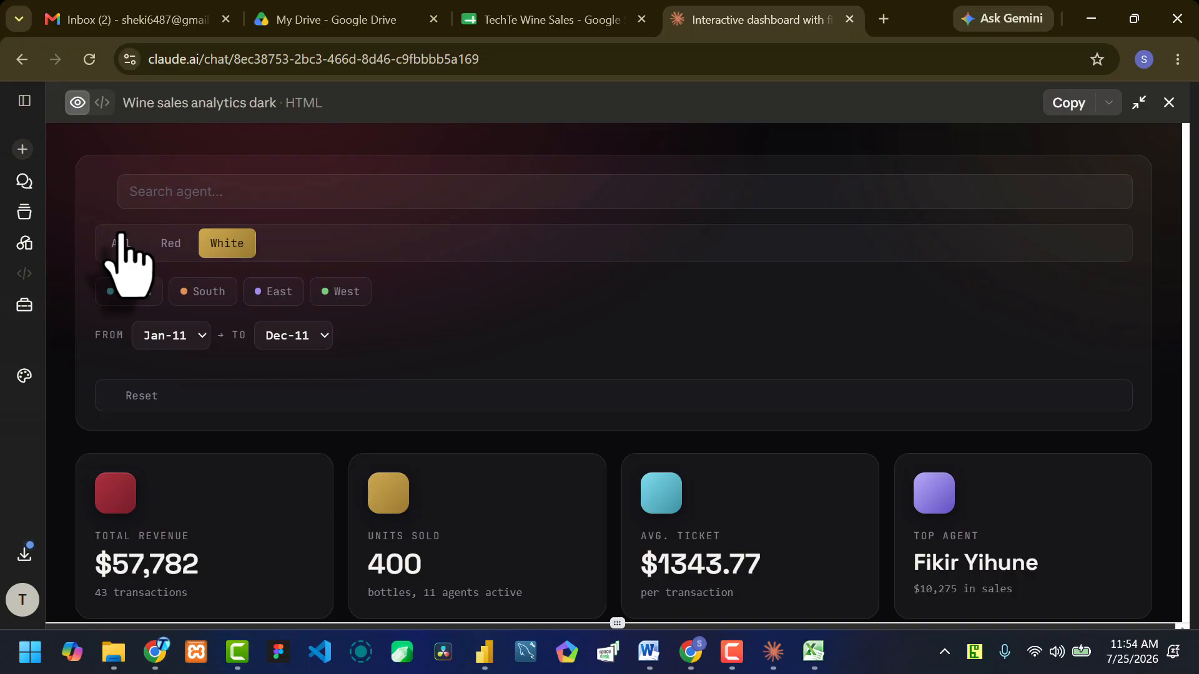
Step: Apply the North and South territory filters to the White wine view and examine the KPI cards and revenue charts
left_click(127, 298)
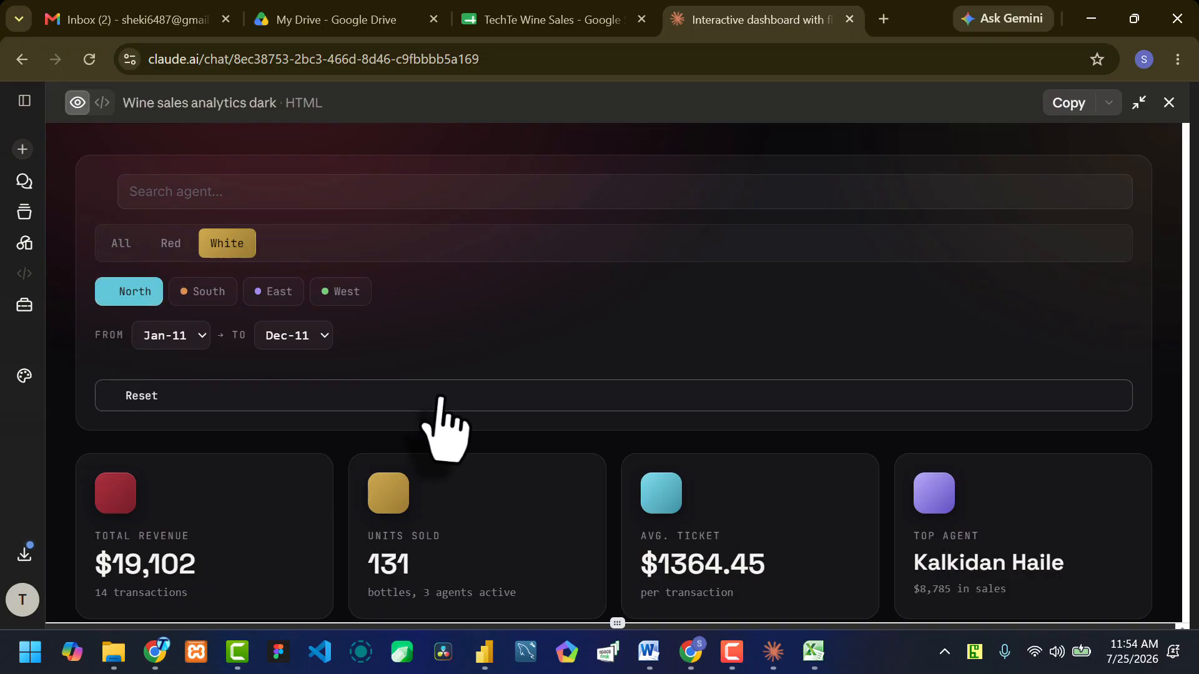
scroll(441, 428, "down", 1)
scroll(428, 449, "down", 15)
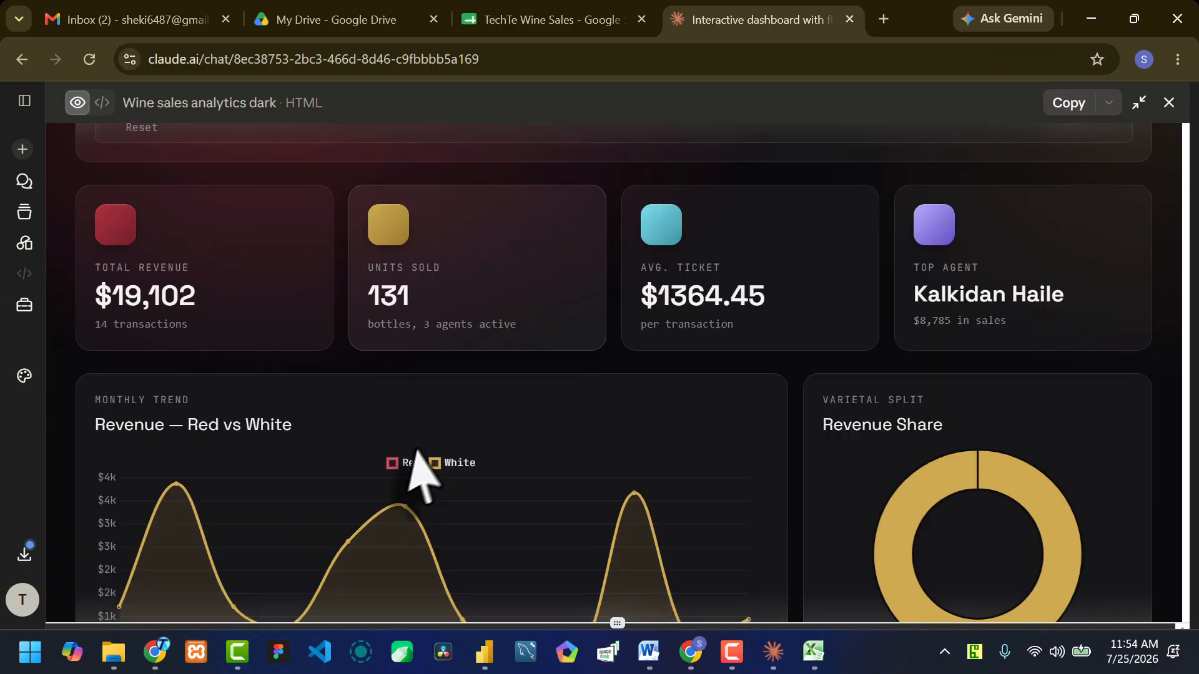
scroll(428, 450, "up", 15)
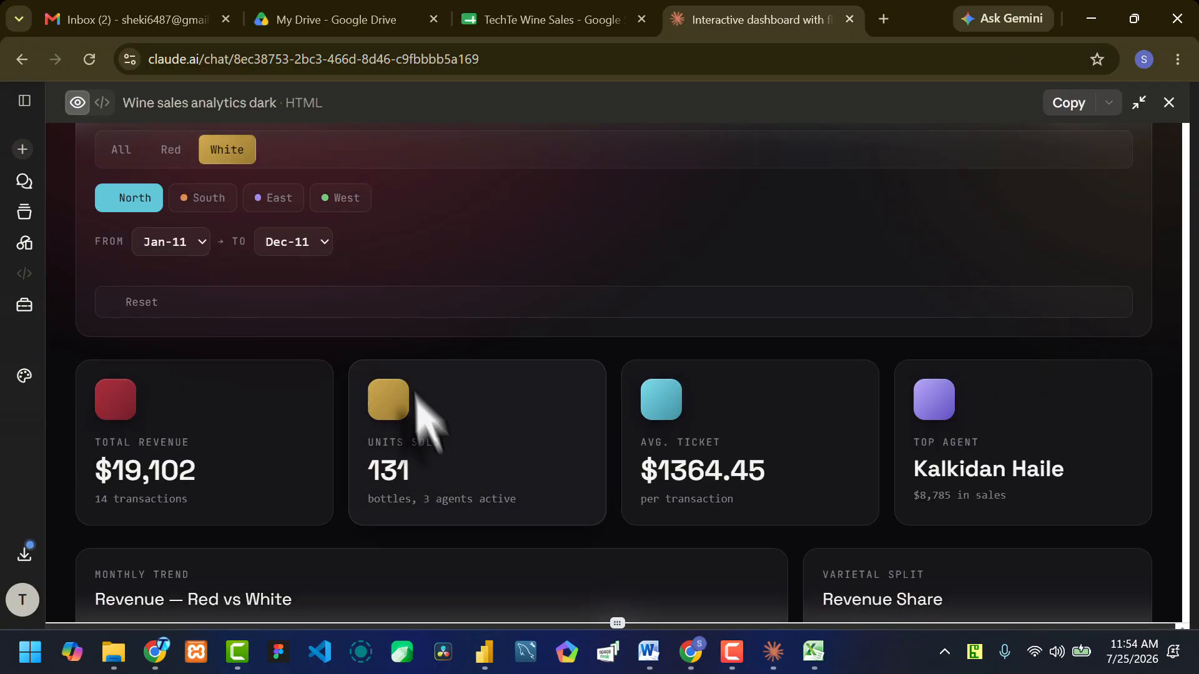
left_click(203, 197)
scroll(375, 390, "down", 3)
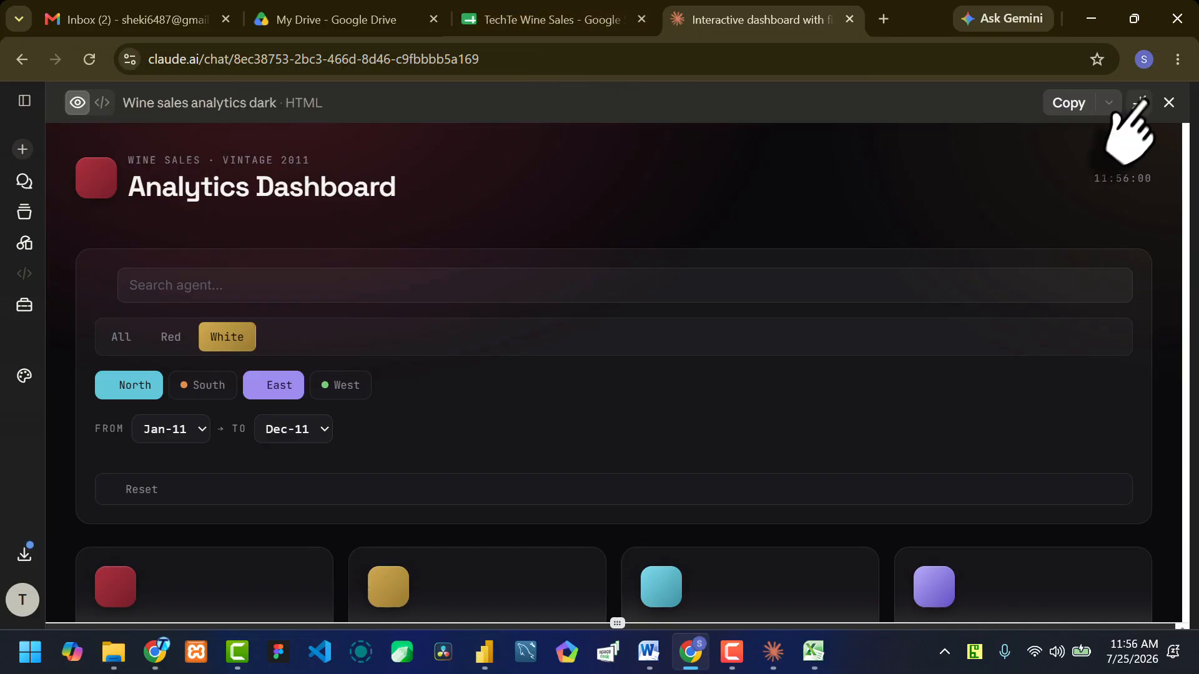
Step: Download the Wine sales analytics dark HTML file from the chat and show it in its folder
left_click(1139, 103)
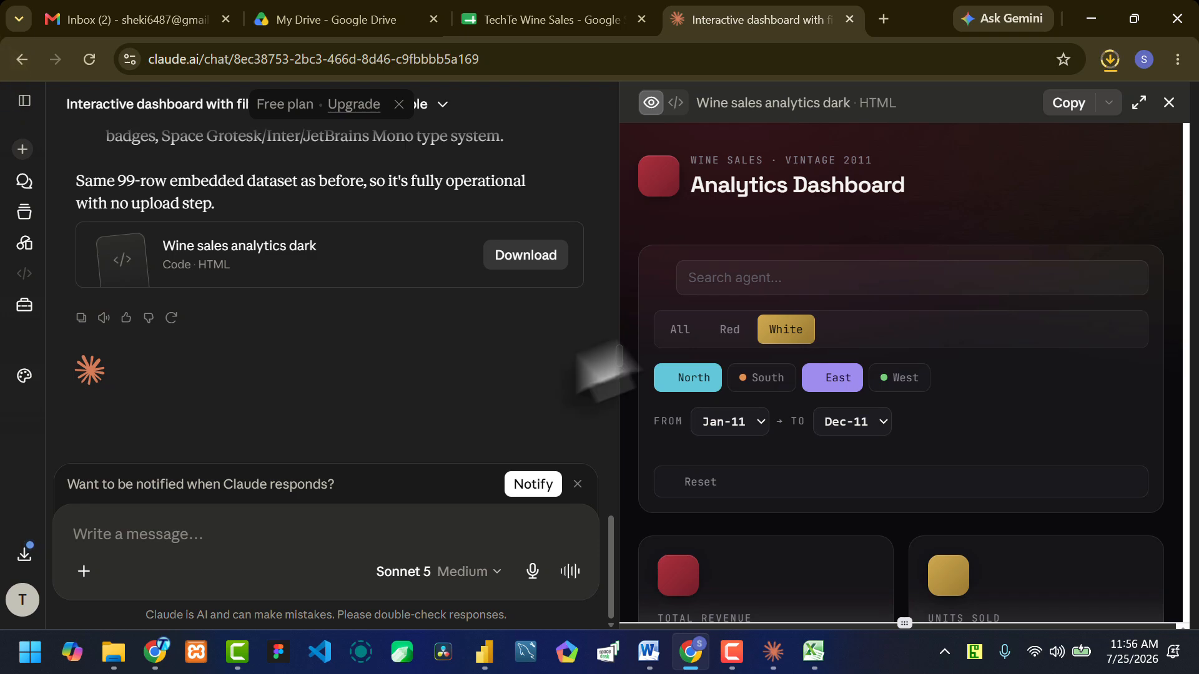
left_click(1110, 59)
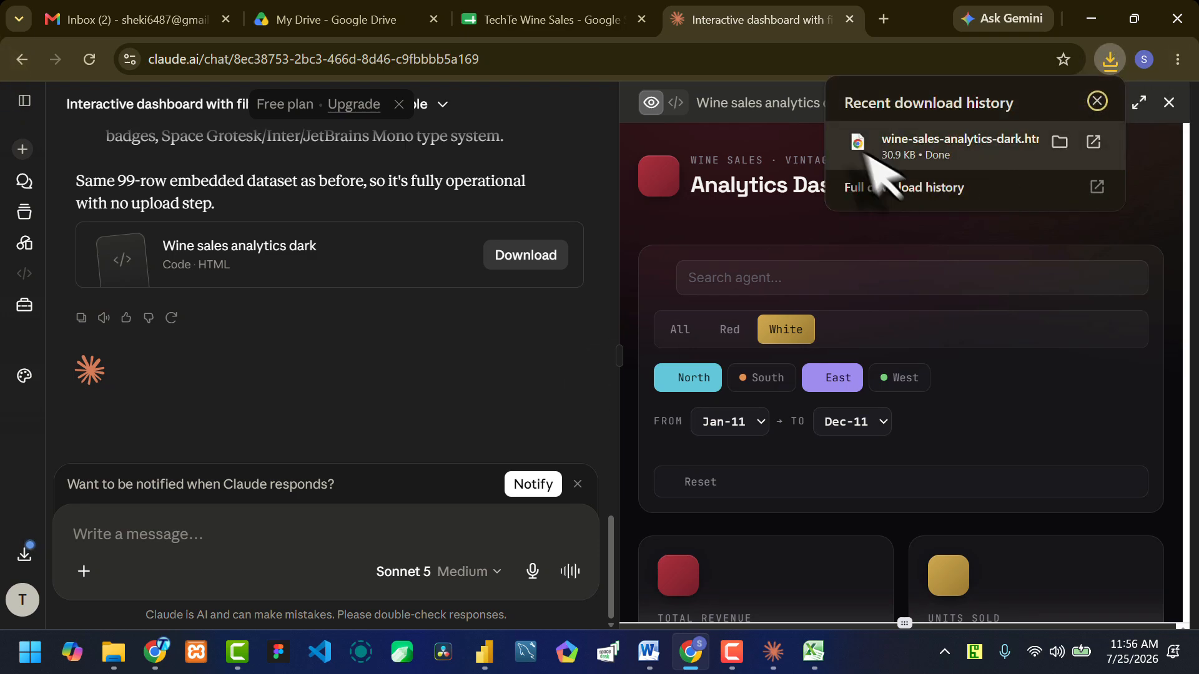
left_click(1059, 141)
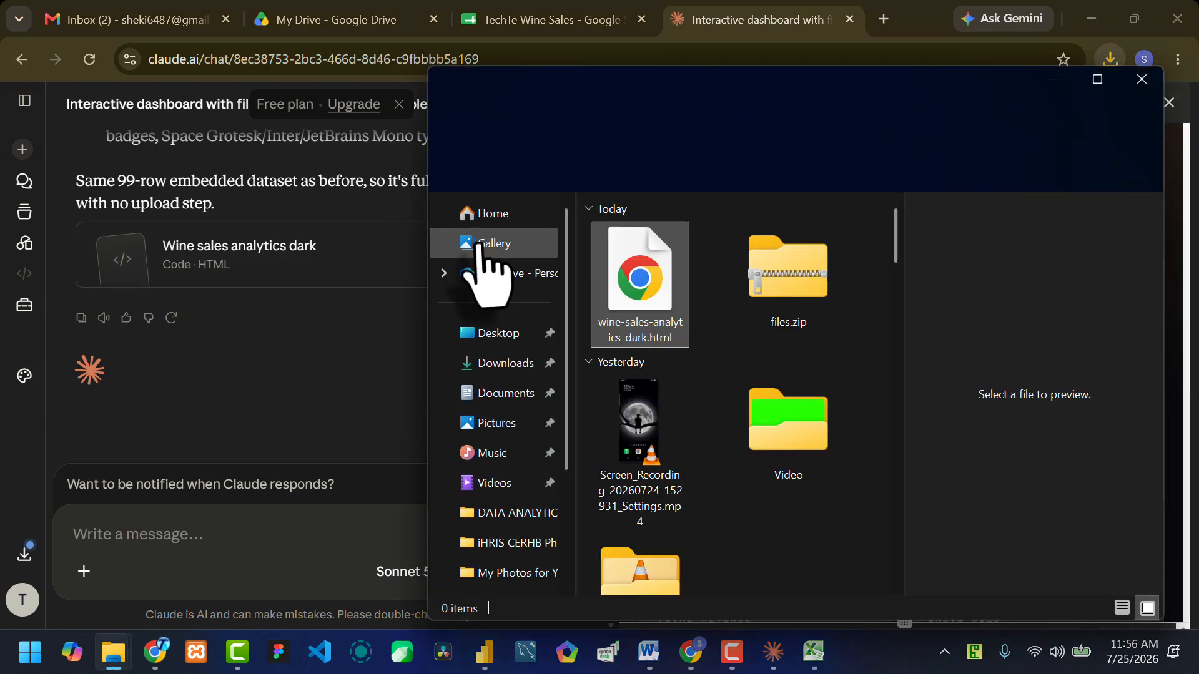
Step: Open the downloaded wine-sales-analytics-dark.html from the Downloads folder in the other Chrome window
left_click(155, 651)
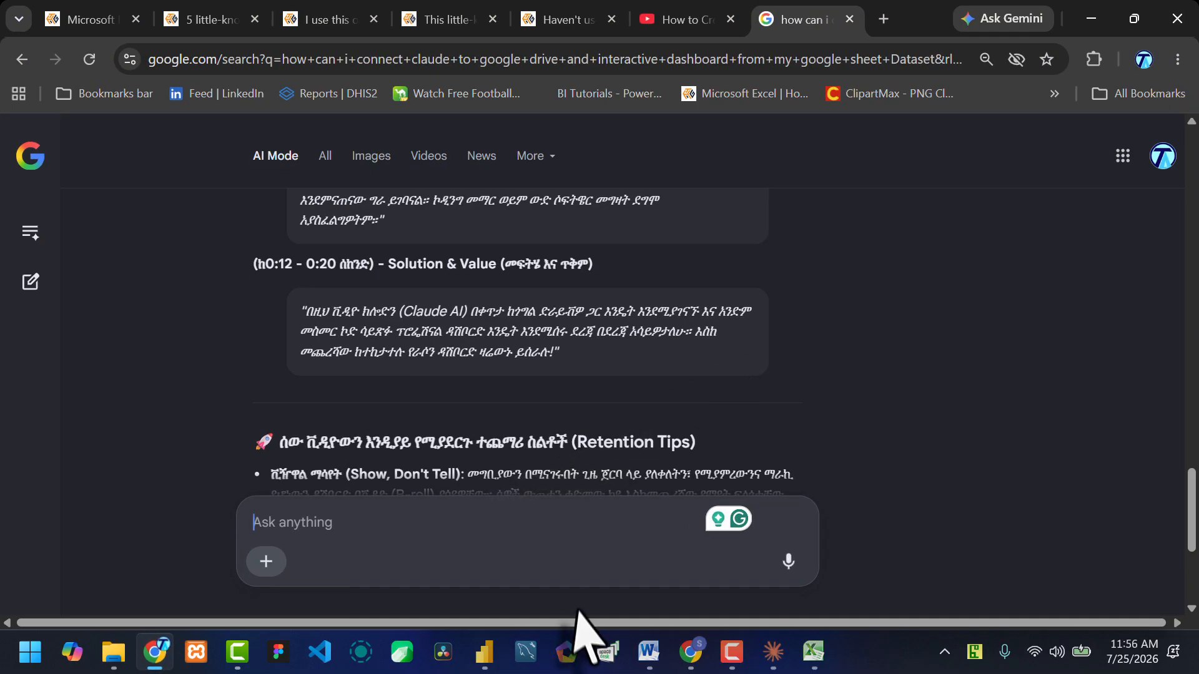
left_click(113, 651)
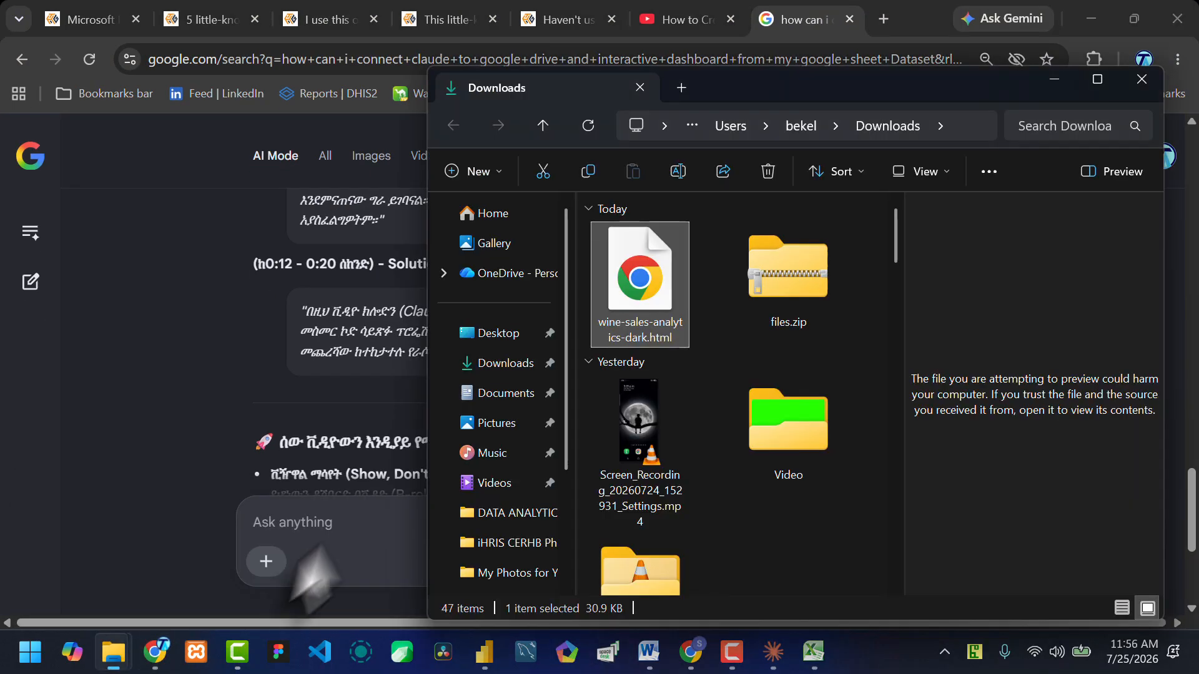
double_click(641, 300)
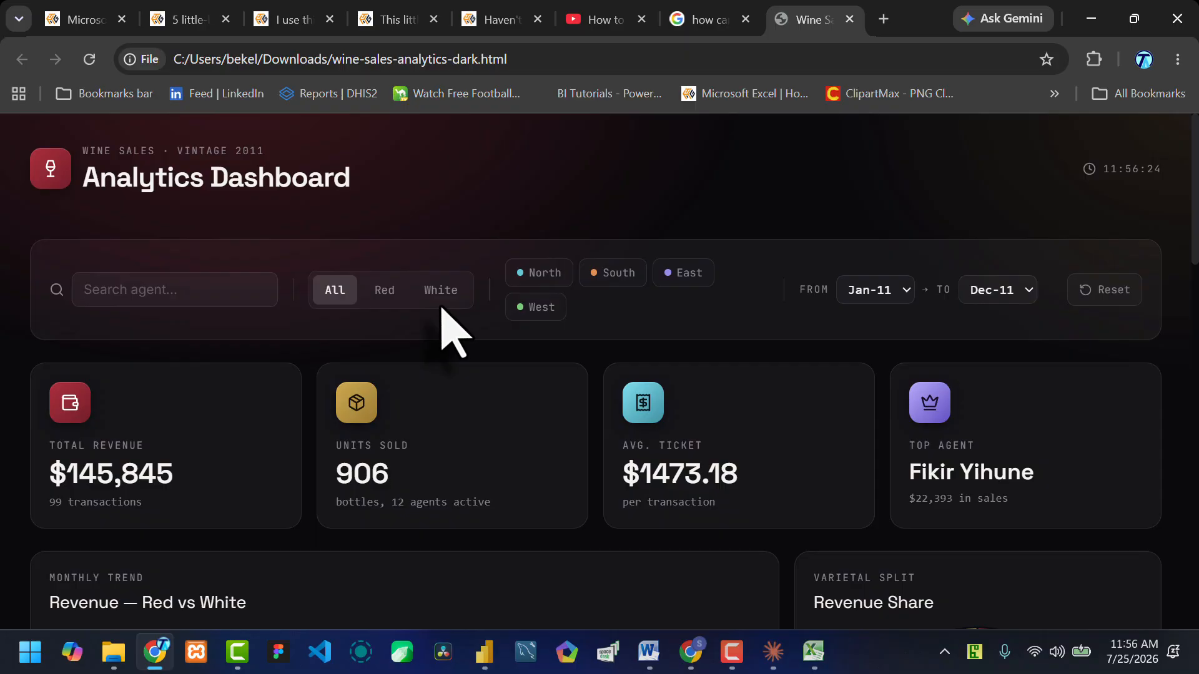
Step: Look over the downloaded dashboard's filter bar, KPI cards, revenue charts and All Sales table in the browser
scroll(454, 331, "down", 10)
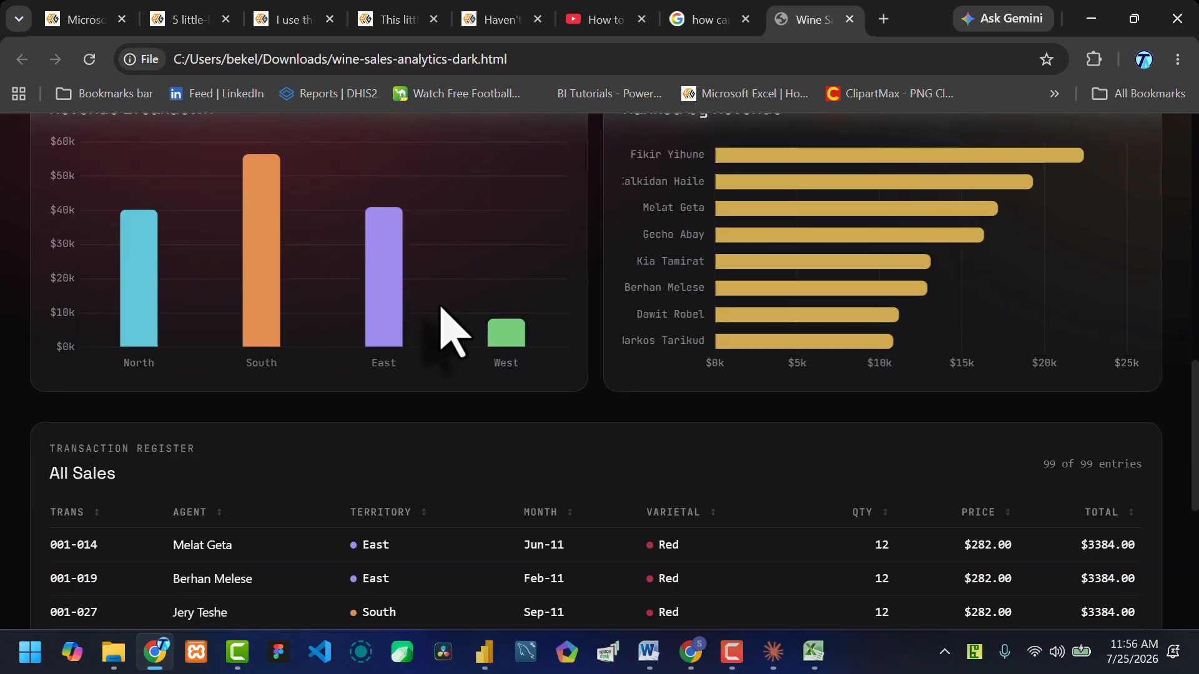
scroll(449, 326, "up", 10)
scroll(437, 313, "down", 10)
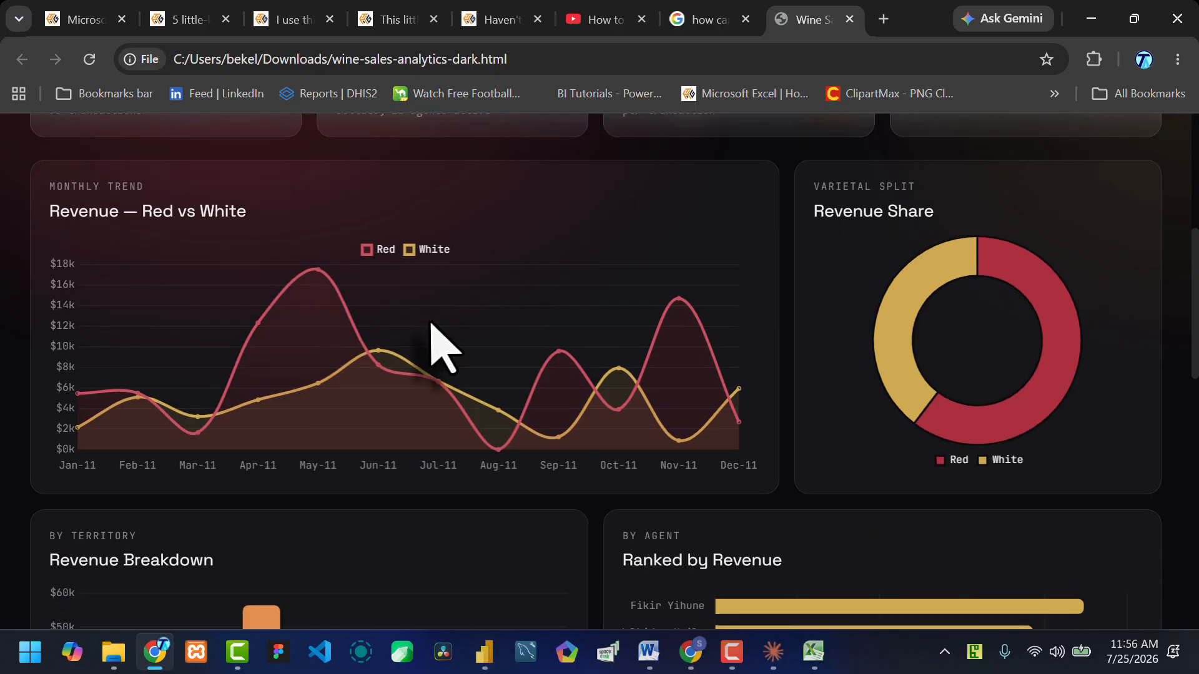
scroll(428, 337, "up", 6)
scroll(427, 339, "up", 5)
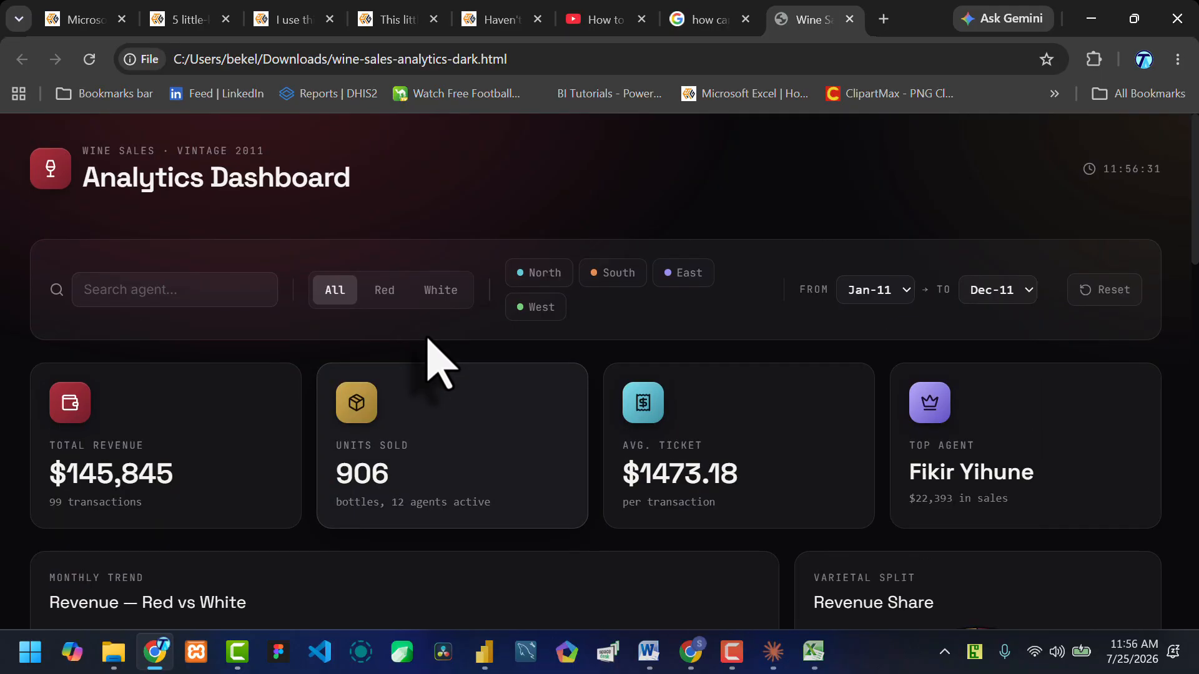
scroll(428, 343, "down", 2)
scroll(426, 346, "up", 2)
scroll(425, 346, "down", 10)
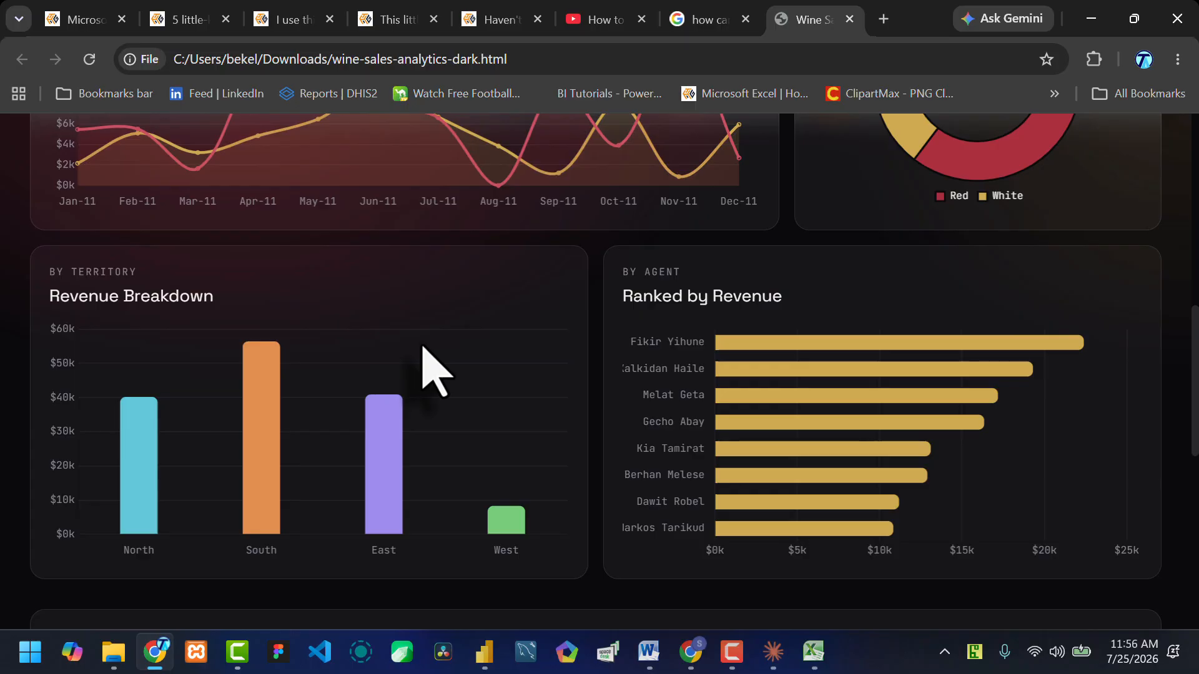
scroll(424, 348, "down", 8)
scroll(423, 348, "up", 10)
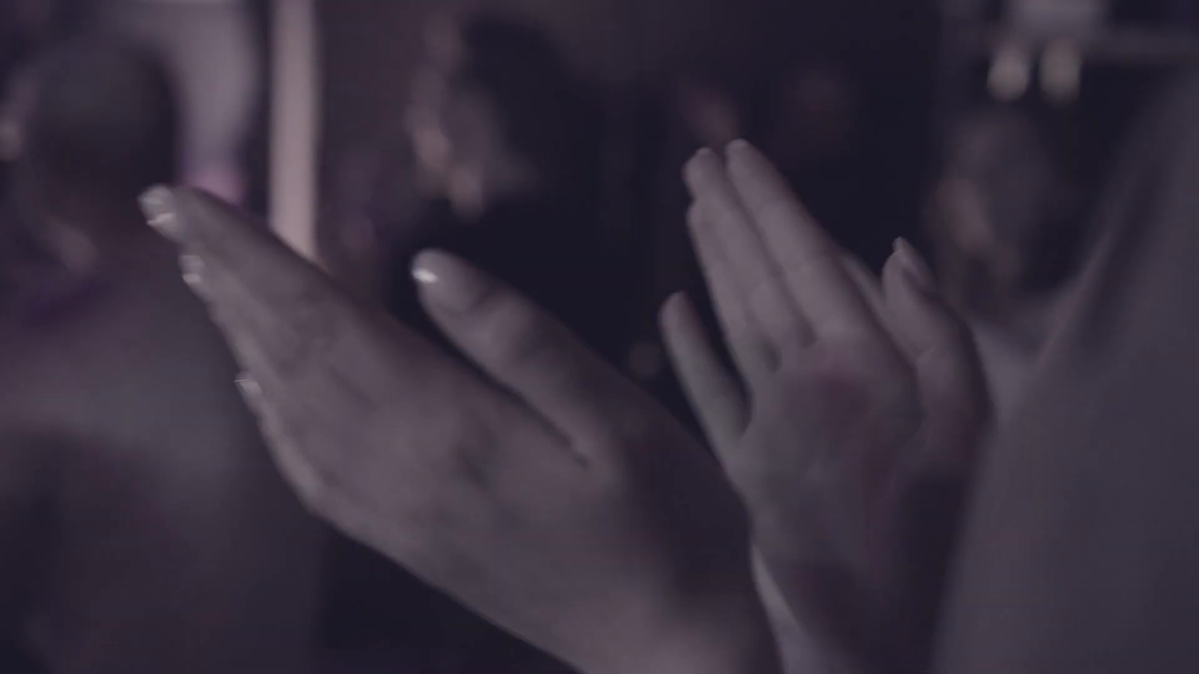